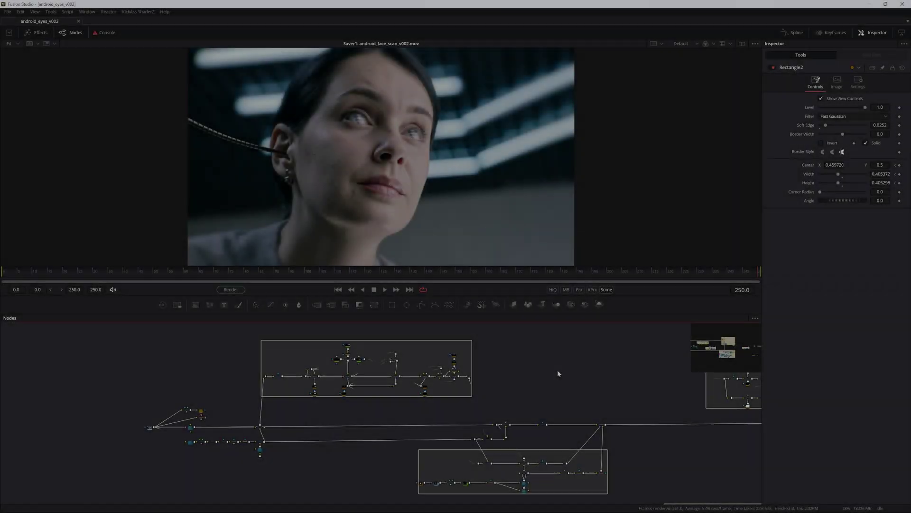
- Enlarge the node area and survey the node groups across the whole android_eyes_v002 composition
{"action": "left_click_drag", "start_coordinate": [562, 377], "coordinate": [434, 371]}
{"action": "left_click_drag", "start_coordinate": [439, 296], "coordinate": [441, 163]}
{"action": "left_click_drag", "start_coordinate": [514, 286], "coordinate": [262, 267]}
{"action": "left_click_drag", "start_coordinate": [339, 372], "coordinate": [296, 345]}
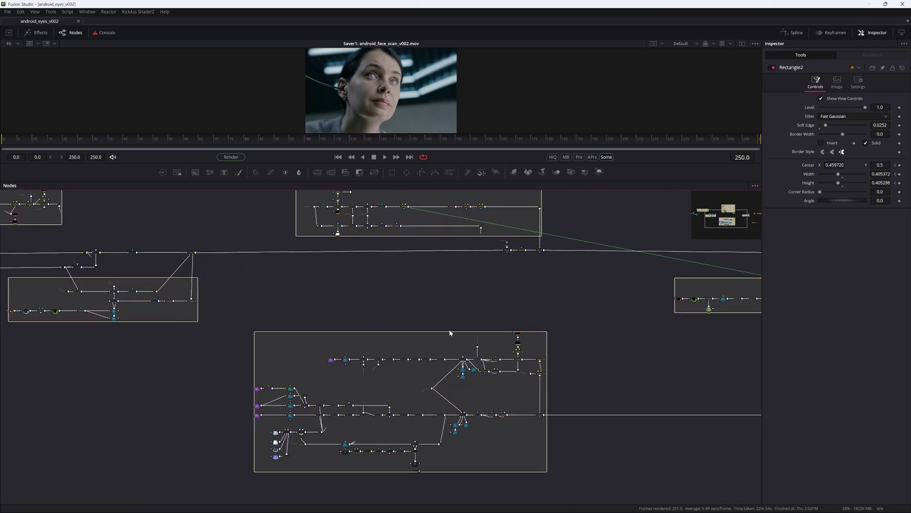
{"action": "left_click_drag", "start_coordinate": [451, 316], "coordinate": [418, 329]}
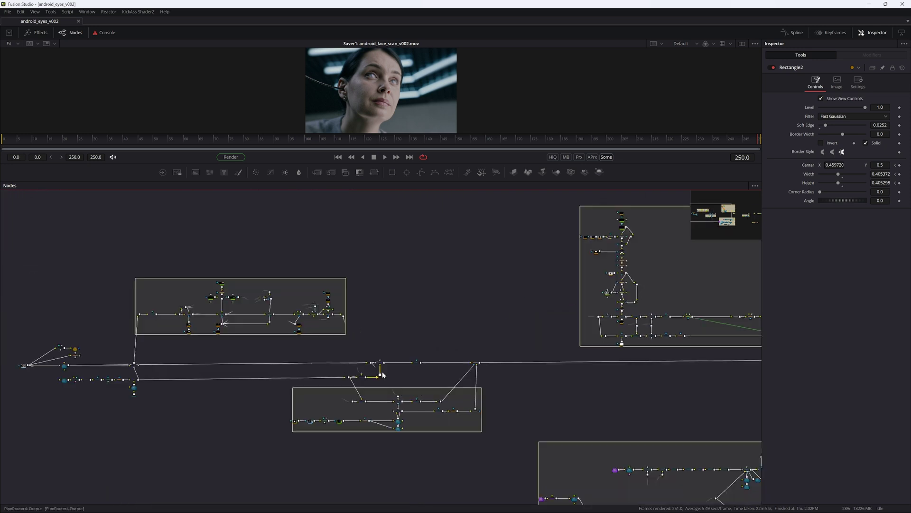
{"action": "left_click_drag", "start_coordinate": [390, 372], "coordinate": [193, 284]}
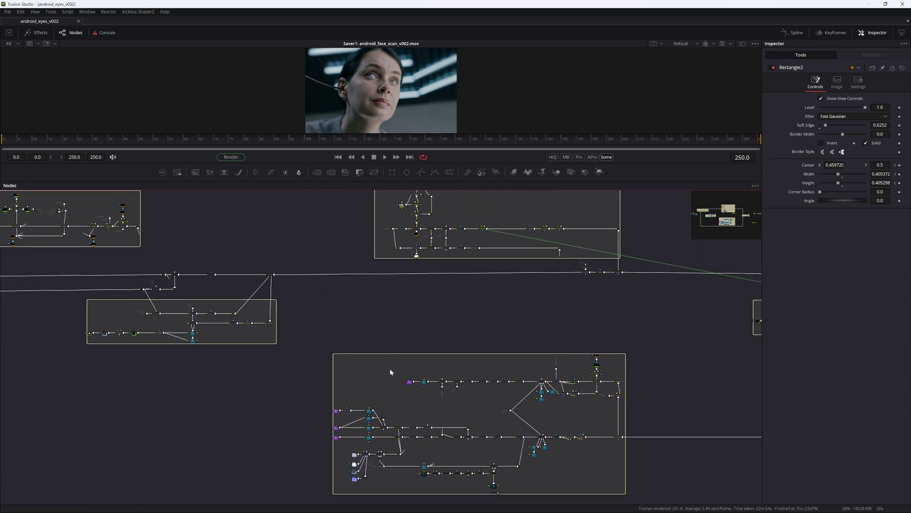
{"action": "left_click_drag", "start_coordinate": [462, 398], "coordinate": [378, 369]}
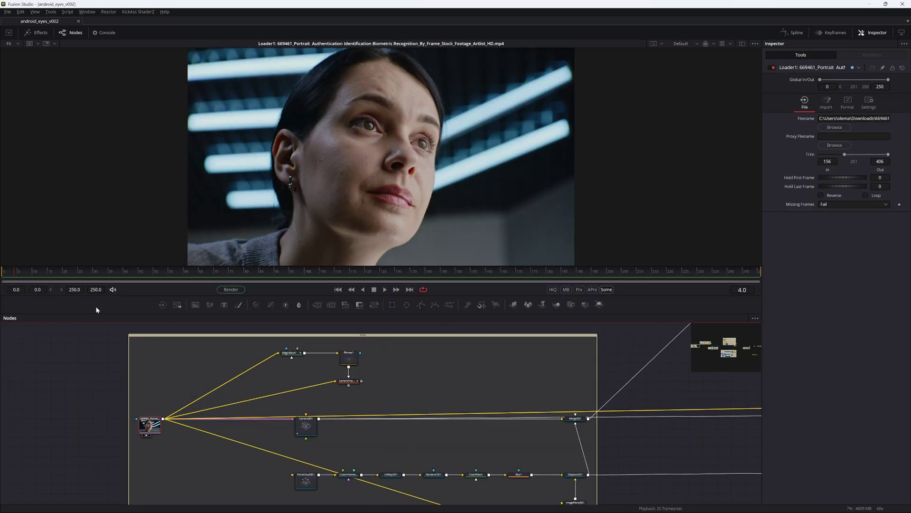
- Play and scrub the Loader1 portrait footage from frame 0, stopping at frame 123
{"action": "left_click_drag", "start_coordinate": [26, 271], "coordinate": [4, 273]}
{"action": "key", "text": "space"}
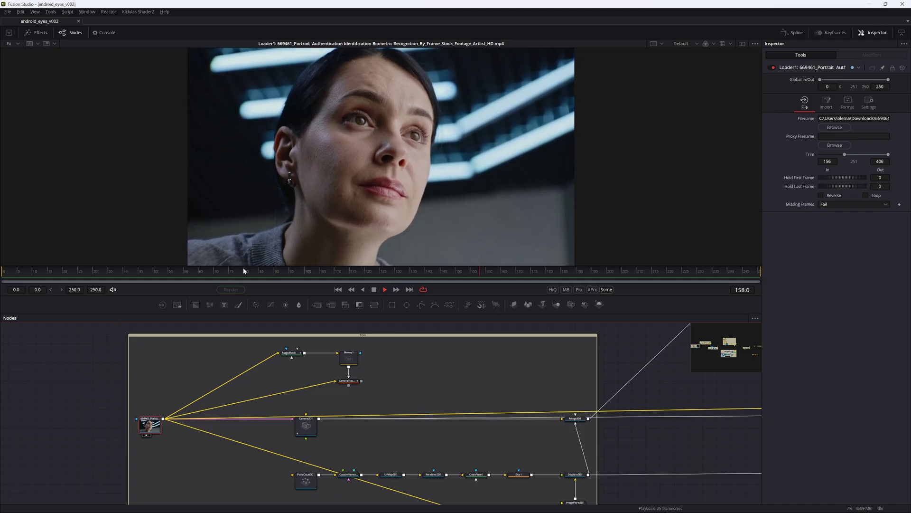
{"action": "left_click_drag", "start_coordinate": [336, 273], "coordinate": [6, 282]}
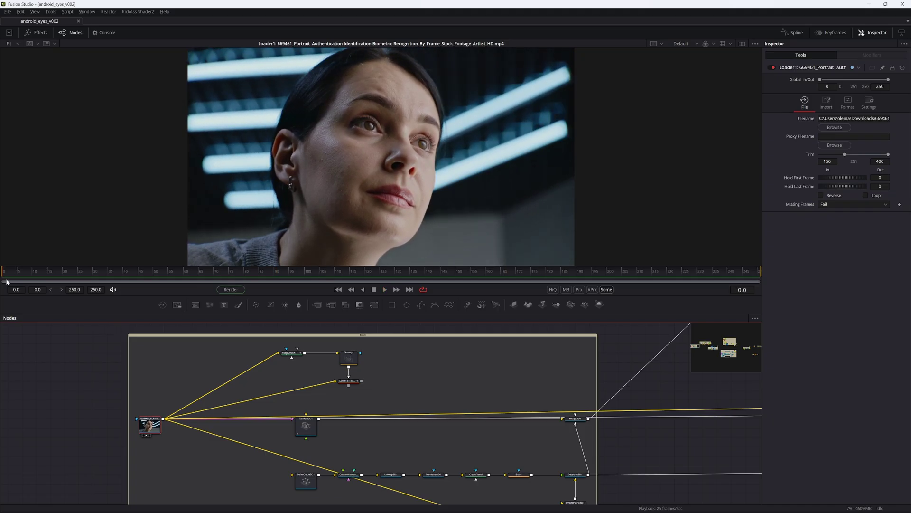
{"action": "left_click", "coordinate": [374, 271]}
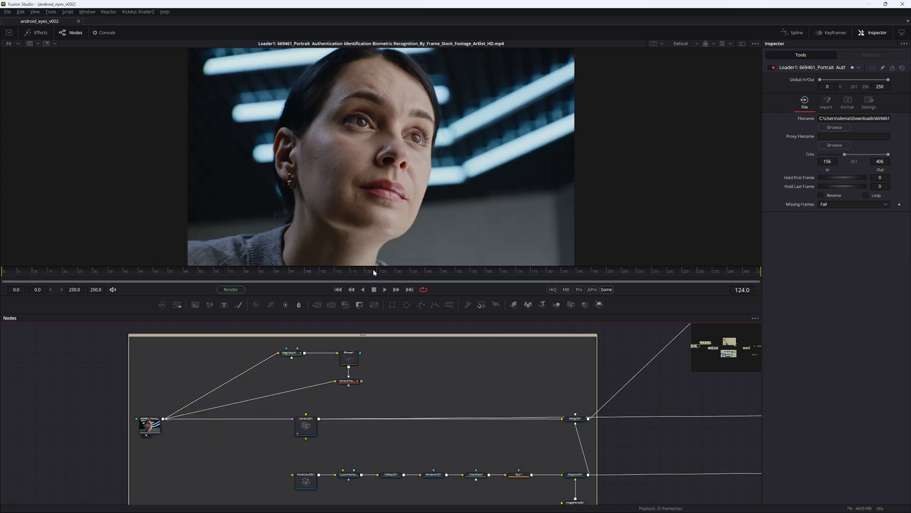
{"action": "left_click", "coordinate": [369, 273]}
{"action": "left_click", "coordinate": [376, 276]}
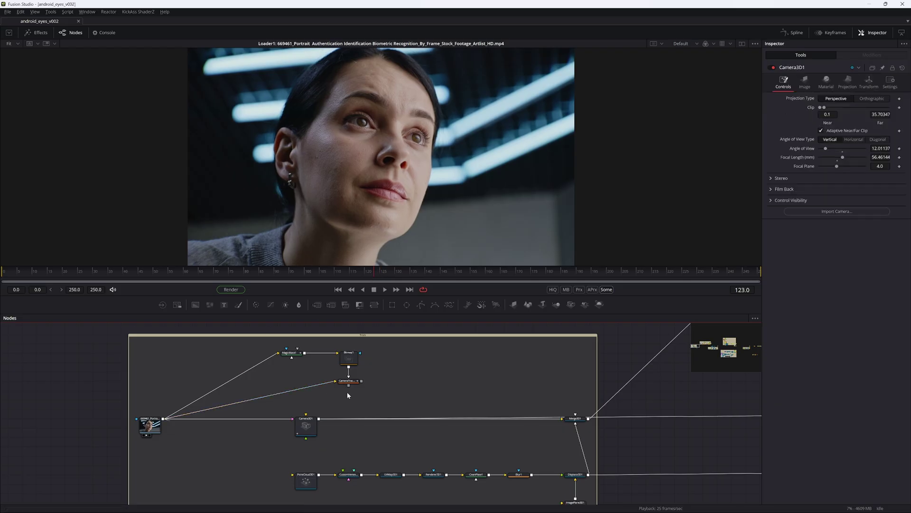
- Select CameraTracker1 and examine its tracking points on the woman's face
{"action": "left_click_drag", "start_coordinate": [380, 392], "coordinate": [362, 383]}
{"action": "left_click", "coordinate": [366, 375]}
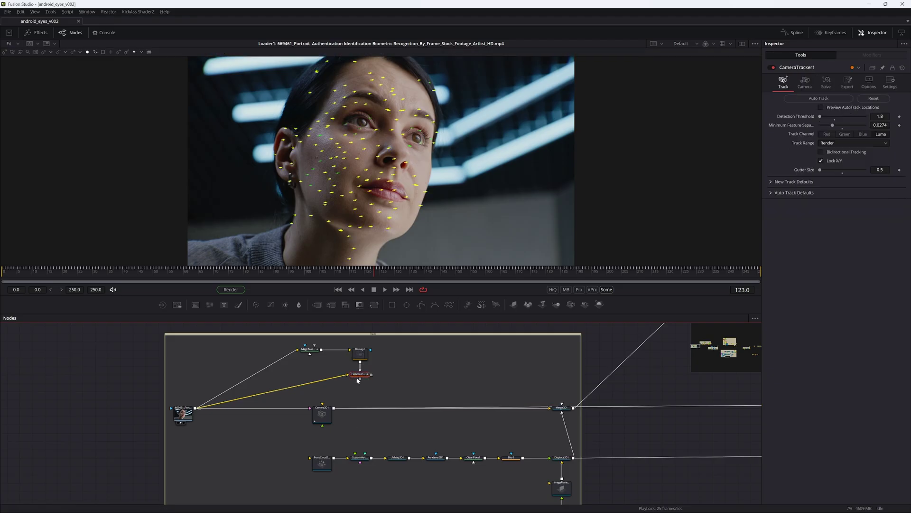
{"action": "scroll", "coordinate": [355, 393], "scroll_direction": "up", "scroll_amount": 2}
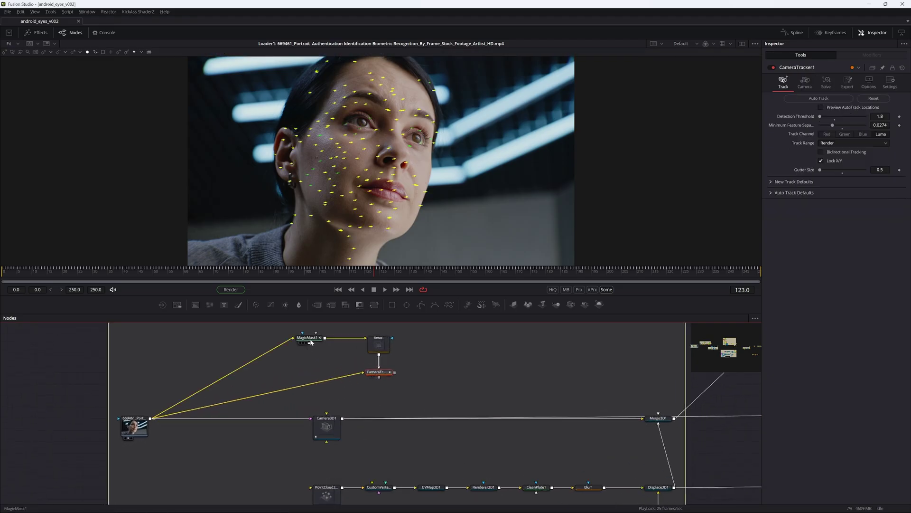
- Split the display into two viewers and view the MagicMask1 and Bitmap1 head mattes in the first one
{"action": "left_click", "coordinate": [323, 338]}
{"action": "left_click", "coordinate": [742, 43]}
{"action": "key", "text": "1"}
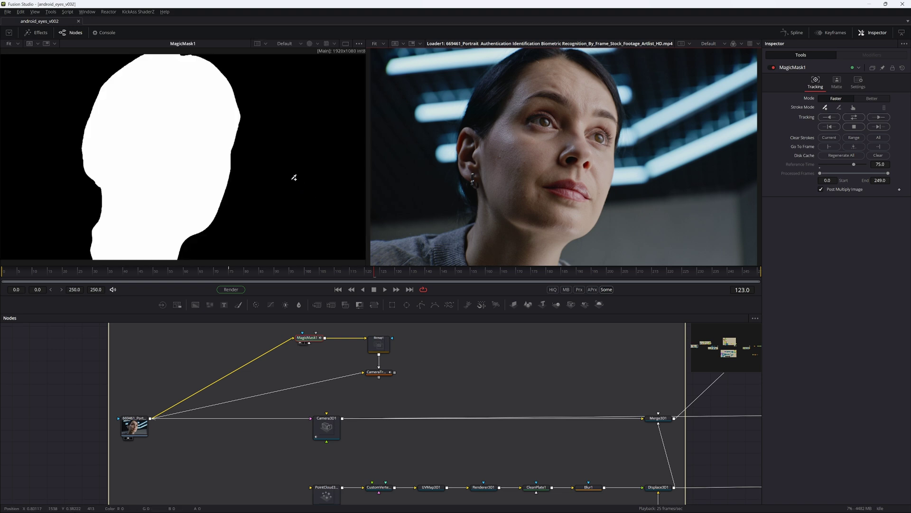
{"action": "left_click", "coordinate": [384, 343]}
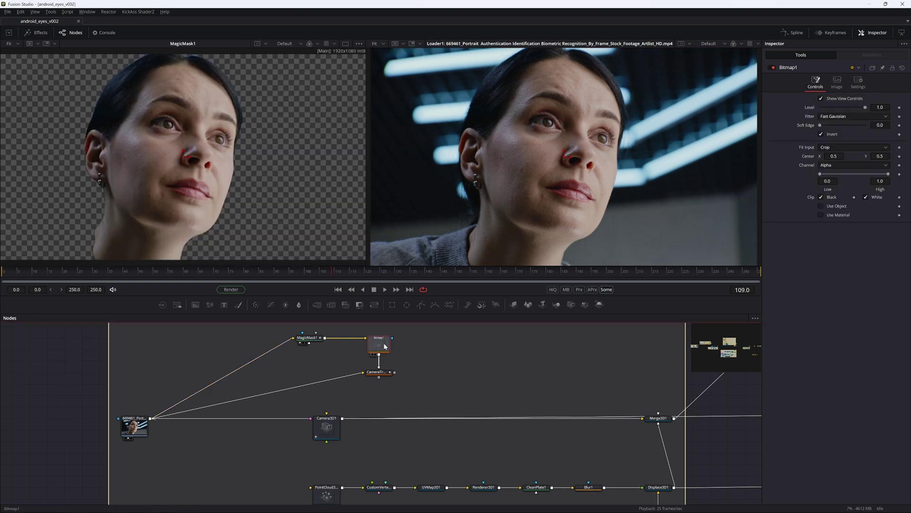
{"action": "key", "text": "1"}
- Check CameraTracker1's points against the Bitmap1 matte and the footage while scrubbing to frame 136
{"action": "left_click", "coordinate": [379, 372]}
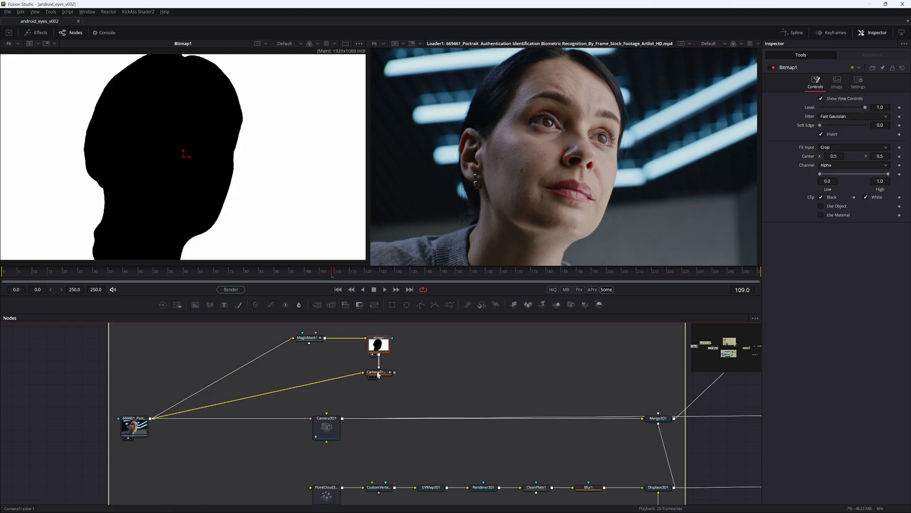
{"action": "left_click_drag", "start_coordinate": [264, 75], "coordinate": [96, 203]}
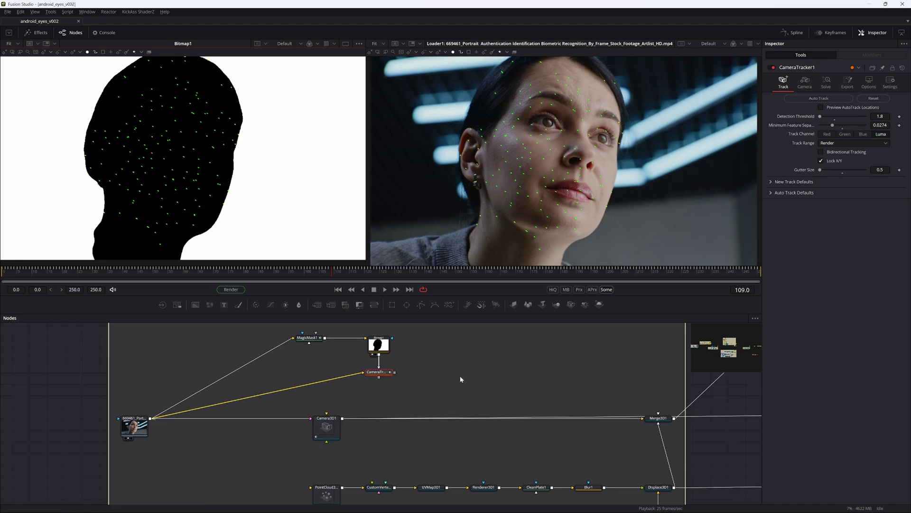
{"action": "left_click_drag", "start_coordinate": [571, 383], "coordinate": [543, 365]}
{"action": "scroll", "coordinate": [504, 390], "scroll_direction": "down", "scroll_amount": 5}
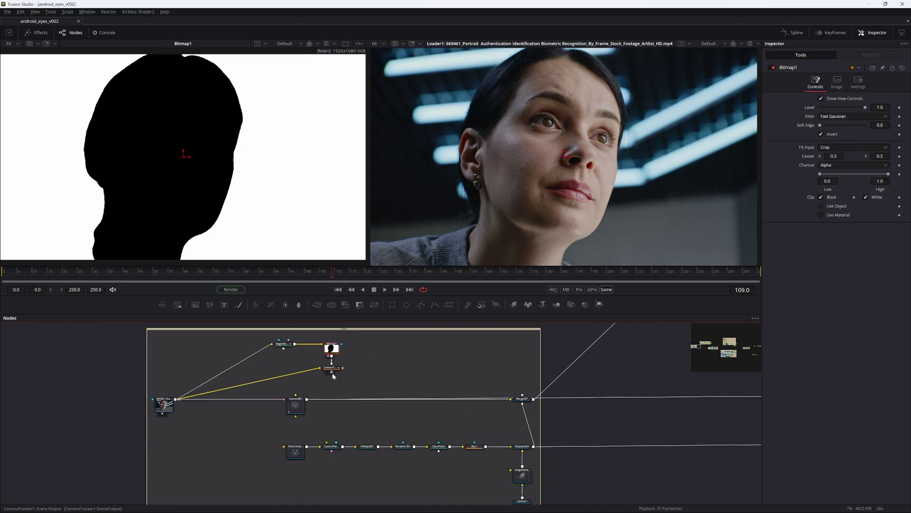
{"action": "left_click", "coordinate": [336, 367]}
{"action": "left_click_drag", "start_coordinate": [444, 275], "coordinate": [424, 284]}
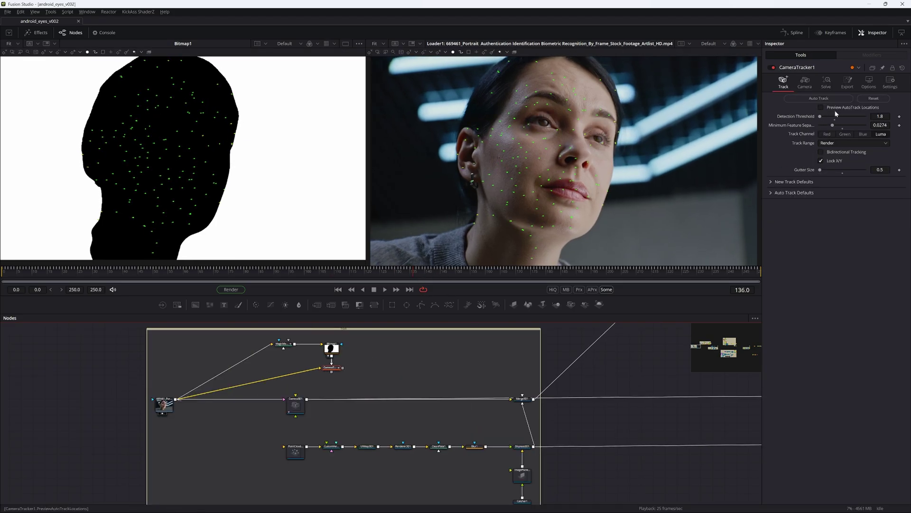
- View the Merge3D1 scene in the first viewer, framing and orbiting around the camera and face mesh
{"action": "left_click", "coordinate": [522, 398]}
{"action": "key", "text": "1"}
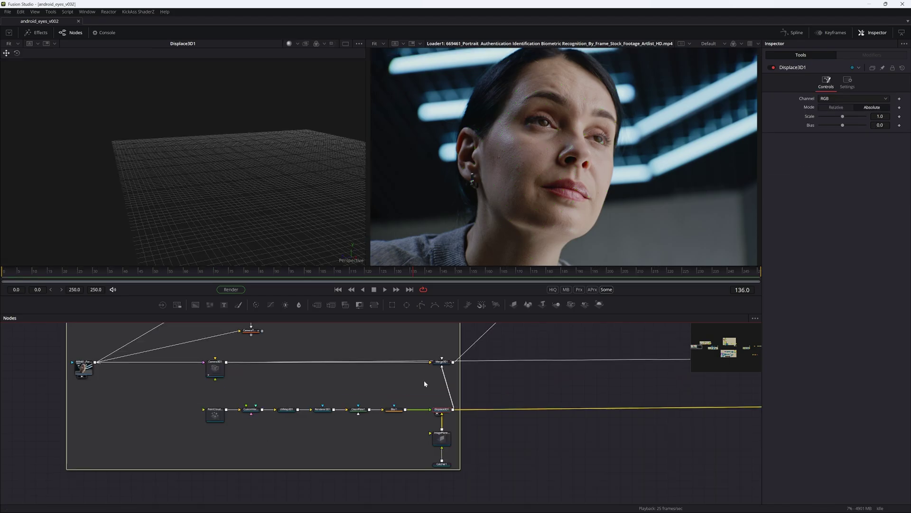
{"action": "key", "text": "f"}
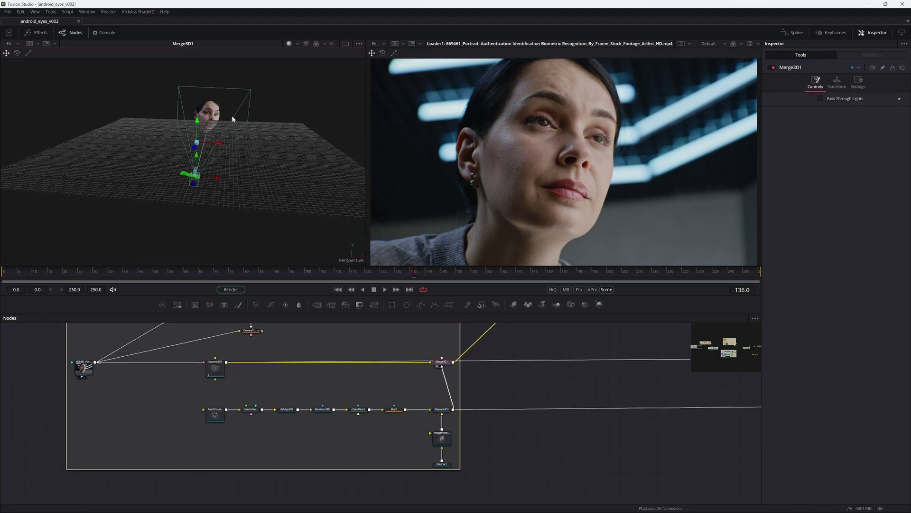
{"action": "left_click", "coordinate": [231, 116]}
{"action": "key", "text": "f"}
{"action": "left_click_drag", "start_coordinate": [238, 137], "coordinate": [241, 169]}
- View the point cloud, custom vertex and UVMap3D1 nodes one after another in the first viewer
{"action": "left_click", "coordinate": [214, 415]}
{"action": "key", "text": "1"}
{"action": "left_click", "coordinate": [252, 411]}
{"action": "key", "text": "1"}
{"action": "left_click_drag", "start_coordinate": [196, 197], "coordinate": [208, 202]}
{"action": "left_click", "coordinate": [285, 411]}
{"action": "key", "text": "1"}
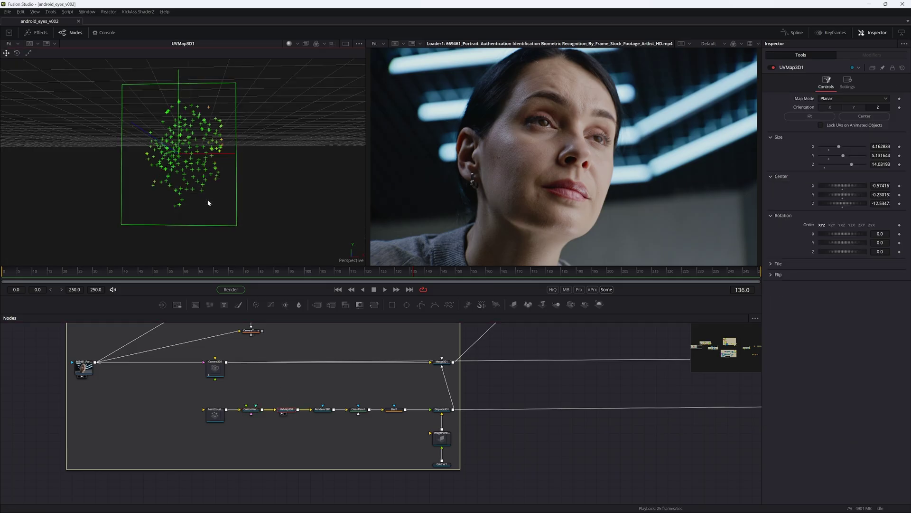
- View the Renderer3D1, CleanPlate1 and Blur1 results one after another to follow the displacement map's creation
{"action": "left_click", "coordinate": [323, 409]}
{"action": "key", "text": "1"}
{"action": "scroll", "coordinate": [228, 186], "scroll_direction": "up", "scroll_amount": 2}
{"action": "scroll", "coordinate": [236, 161], "scroll_direction": "down", "scroll_amount": 1}
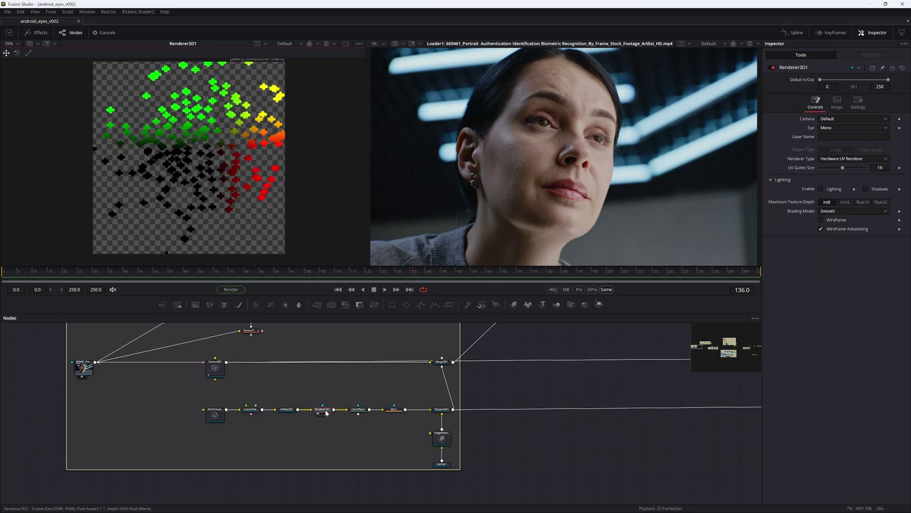
{"action": "left_click", "coordinate": [359, 409]}
{"action": "key", "text": "1"}
{"action": "left_click", "coordinate": [390, 410]}
{"action": "key", "text": "1"}
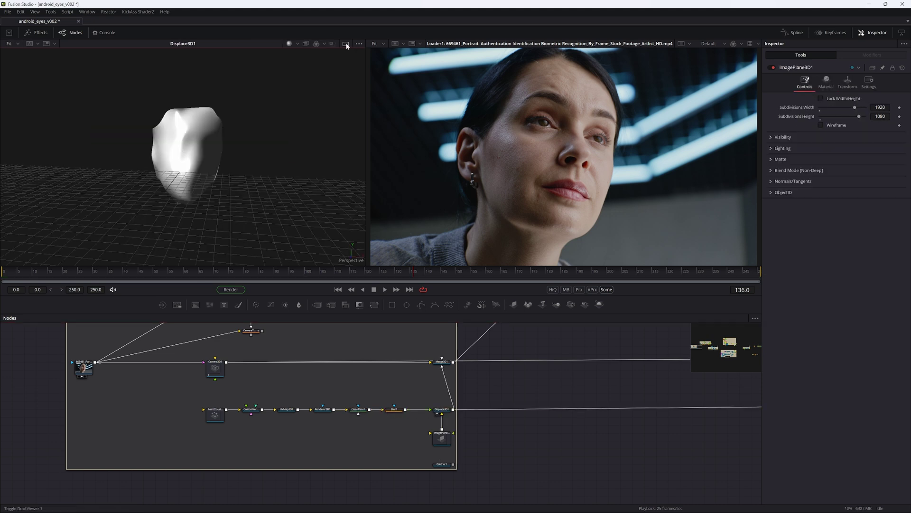
- Return to a single viewer, inspect the Displace3D1 face mesh from different angles, and save the composition
{"action": "left_click", "coordinate": [346, 44]}
{"action": "mouse_move", "coordinate": [422, 164]}
{"action": "left_mouse_down"}
{"action": "mouse_move", "coordinate": [400, 165]}
{"action": "mouse_move", "coordinate": [416, 175]}
{"action": "left_mouse_up"}
{"action": "mouse_move", "coordinate": [455, 470]}
{"action": "left_mouse_down"}
{"action": "mouse_move", "coordinate": [448, 442]}
{"action": "mouse_move", "coordinate": [455, 453]}
{"action": "left_mouse_up"}
{"action": "left_click_drag", "start_coordinate": [401, 184], "coordinate": [388, 168]}
{"action": "key", "text": "ctrl+s"}
- Examine the unwrapped face texture from CameraTracker1_Renderer in the eye group and scrub to frame 18
{"action": "left_click_drag", "start_coordinate": [439, 353], "coordinate": [354, 474]}
{"action": "scroll", "coordinate": [425, 411], "scroll_direction": "down", "scroll_amount": 1}
{"action": "left_click_drag", "start_coordinate": [509, 364], "coordinate": [449, 417]}
{"action": "scroll", "coordinate": [451, 421], "scroll_direction": "up", "scroll_amount": 2}
{"action": "left_click", "coordinate": [464, 390]}
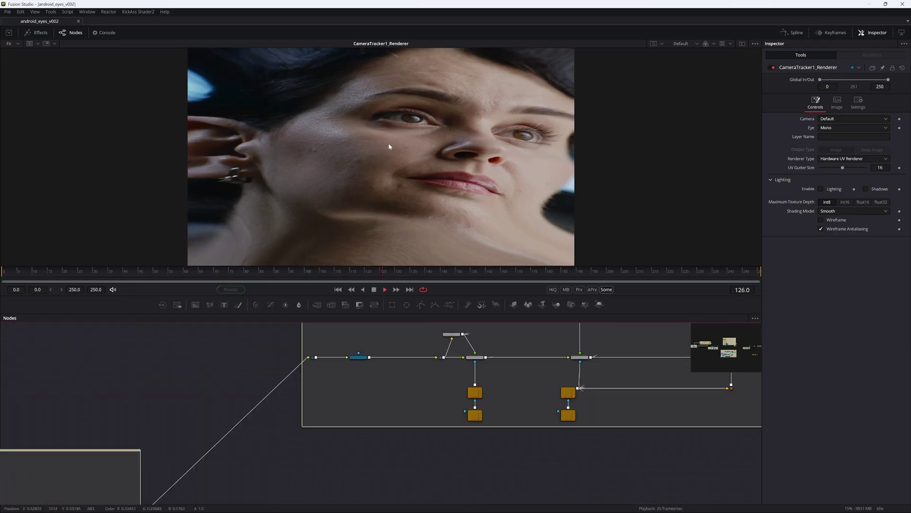
{"action": "left_click_drag", "start_coordinate": [435, 273], "coordinate": [56, 279]}
{"action": "scroll", "coordinate": [460, 374], "scroll_direction": "up", "scroll_amount": 3}
{"action": "left_click_drag", "start_coordinate": [573, 381], "coordinate": [470, 456]}
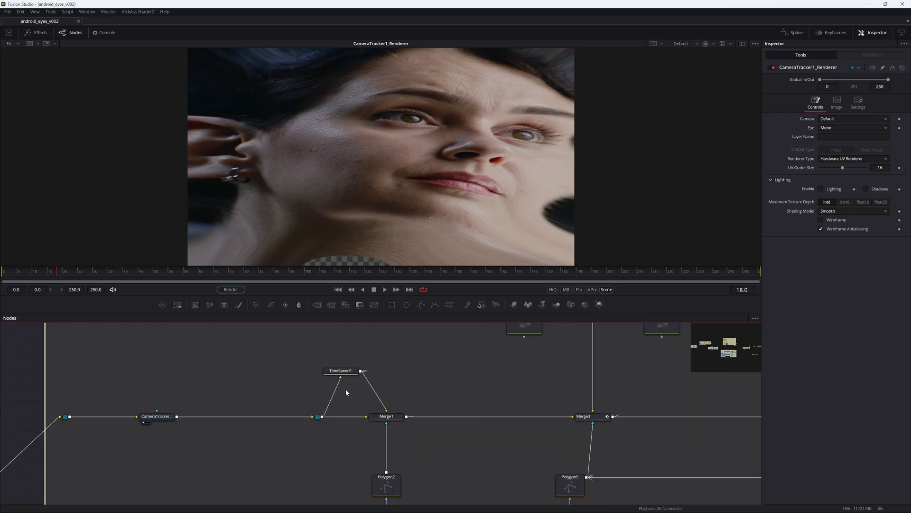
- View TimeSpeed1's frozen face frame and Merge1's masked patch around the eyes
{"action": "left_click", "coordinate": [344, 373]}
{"action": "key", "text": "1"}
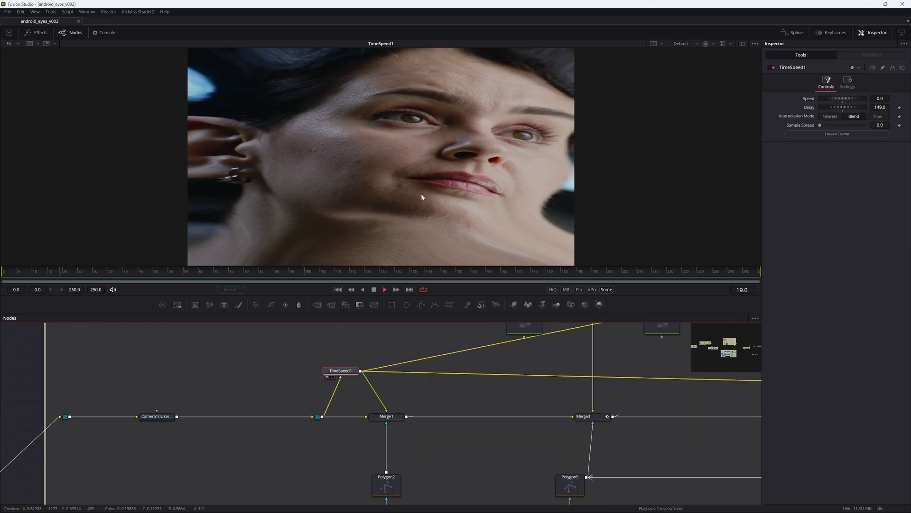
{"action": "scroll", "coordinate": [378, 386], "scroll_direction": "down", "scroll_amount": 5}
{"action": "left_click", "coordinate": [338, 424]}
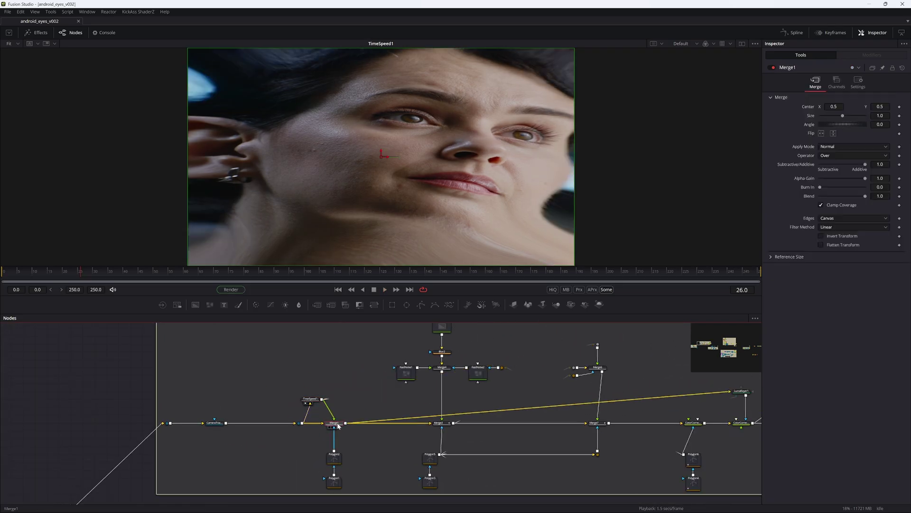
{"action": "key", "text": "1"}
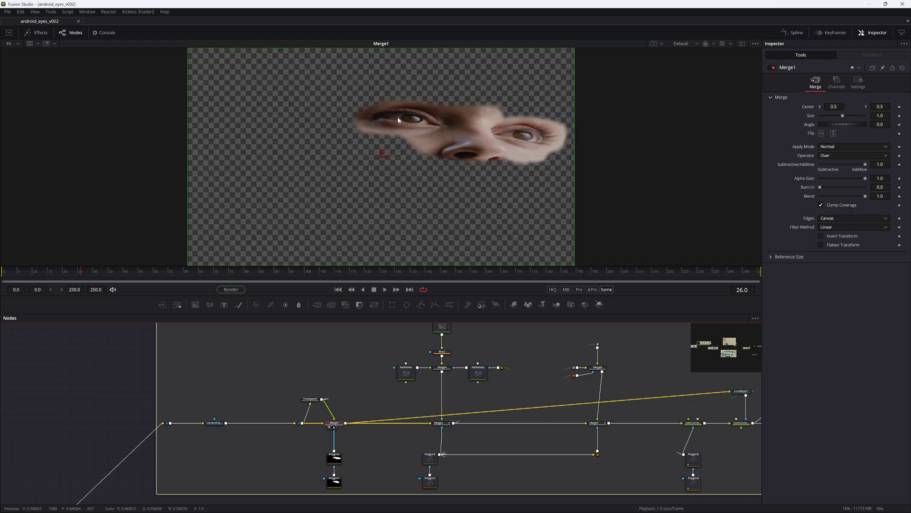
- View the Background1 gradient and its Blur2 result in the branch feeding Merge3
{"action": "left_click", "coordinate": [439, 422]}
{"action": "scroll", "coordinate": [439, 423], "scroll_direction": "up", "scroll_amount": 2}
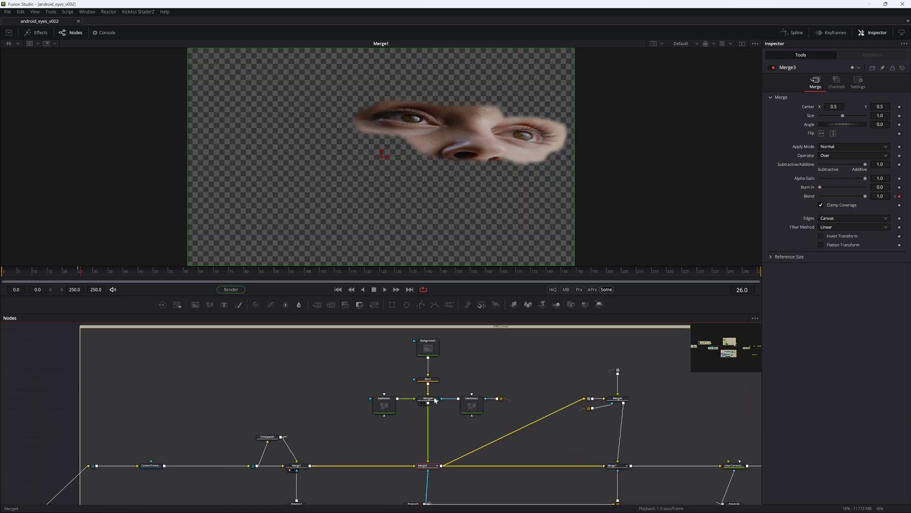
{"action": "left_click", "coordinate": [427, 347]}
{"action": "key", "text": "1"}
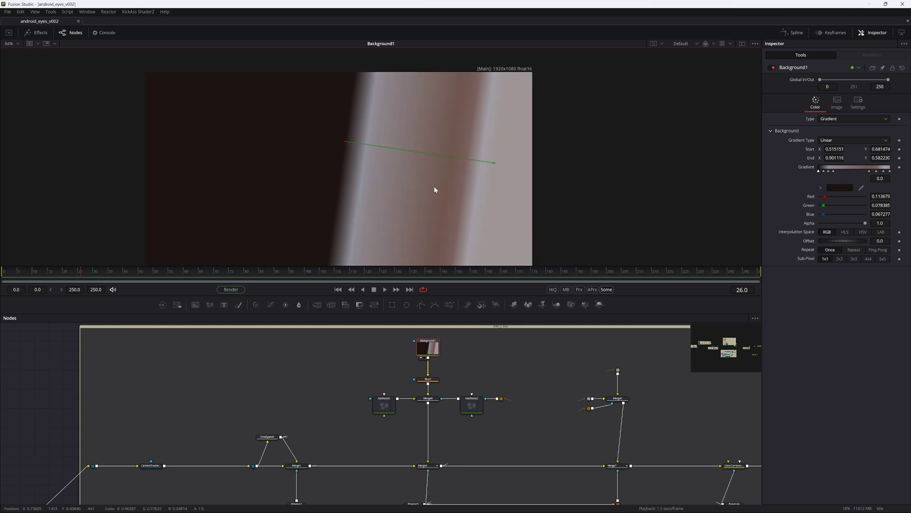
{"action": "left_click", "coordinate": [428, 380]}
{"action": "key", "text": "1"}
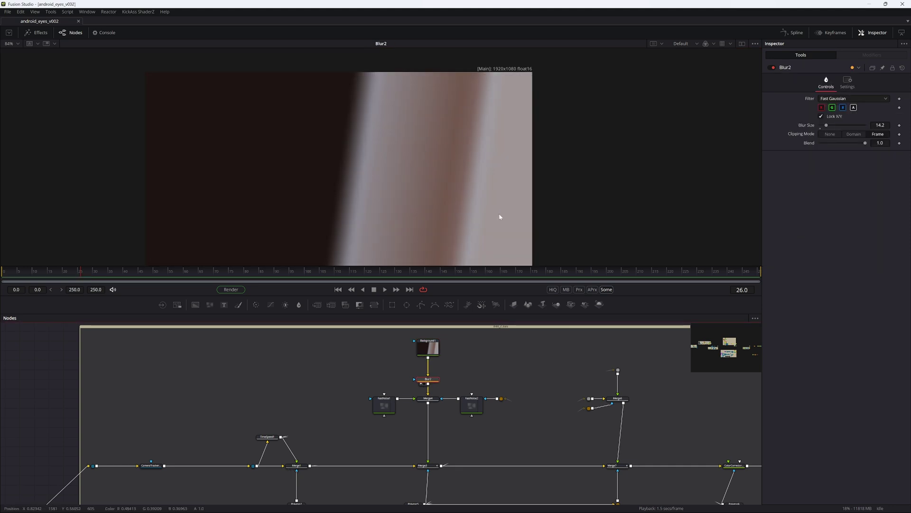
- View Merge4 and examine the noise texture over the blurred gradient up close
{"action": "left_click", "coordinate": [433, 400]}
{"action": "key", "text": "1"}
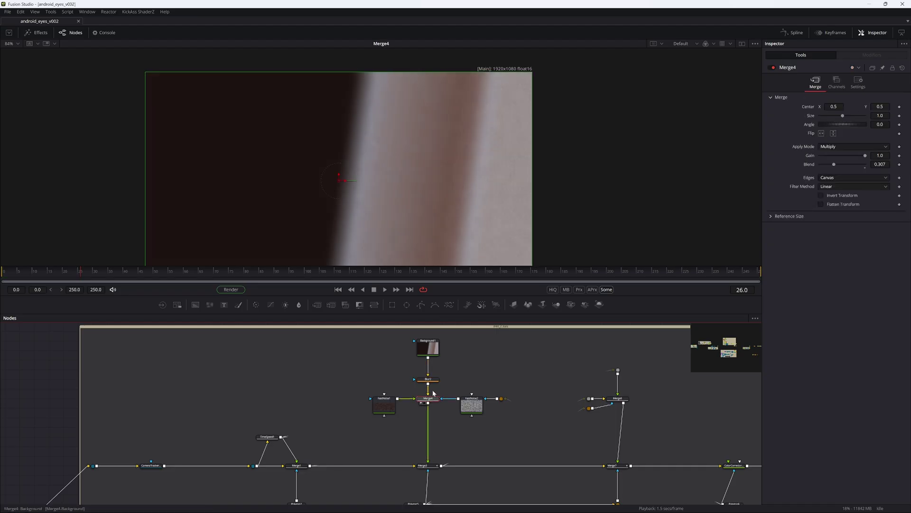
{"action": "scroll", "coordinate": [456, 109], "scroll_direction": "up", "scroll_amount": 5}
{"action": "scroll", "coordinate": [523, 109], "scroll_direction": "down", "scroll_amount": 2}
- Compare the blanked eye in Merge3 with the original eye in Merge1 up close
{"action": "left_click", "coordinate": [436, 466]}
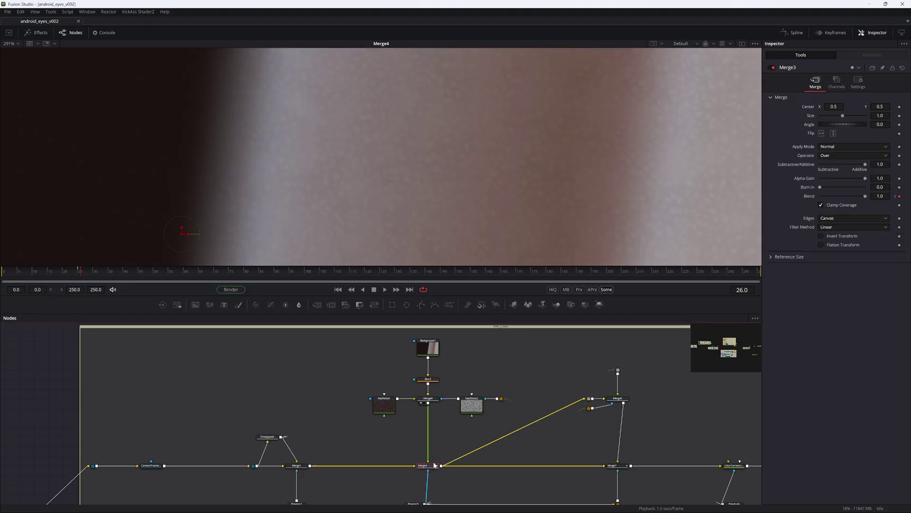
{"action": "key", "text": "1"}
{"action": "scroll", "coordinate": [284, 187], "scroll_direction": "up", "scroll_amount": 4}
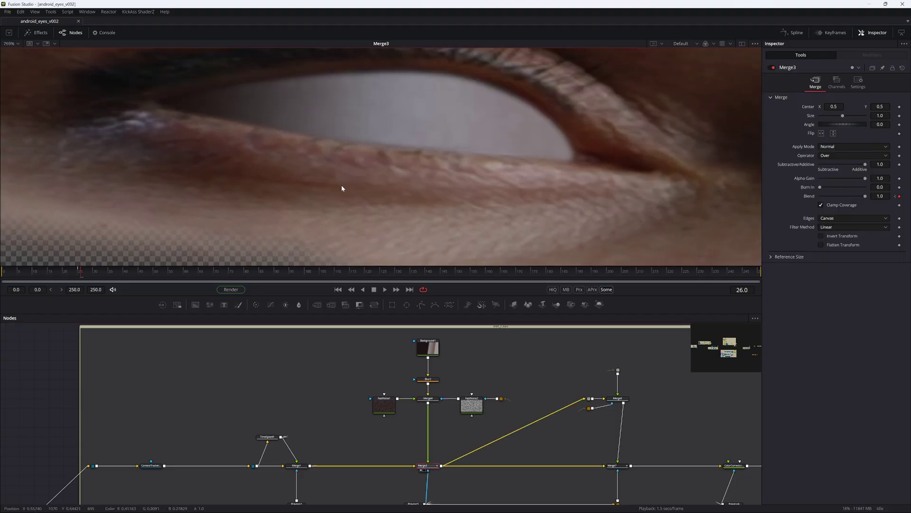
{"action": "left_click", "coordinate": [290, 470]}
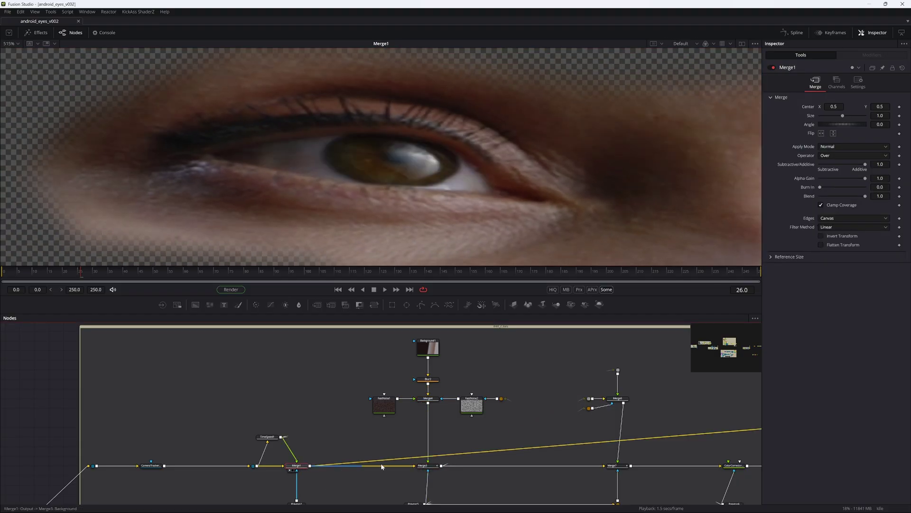
{"action": "key", "text": "1"}
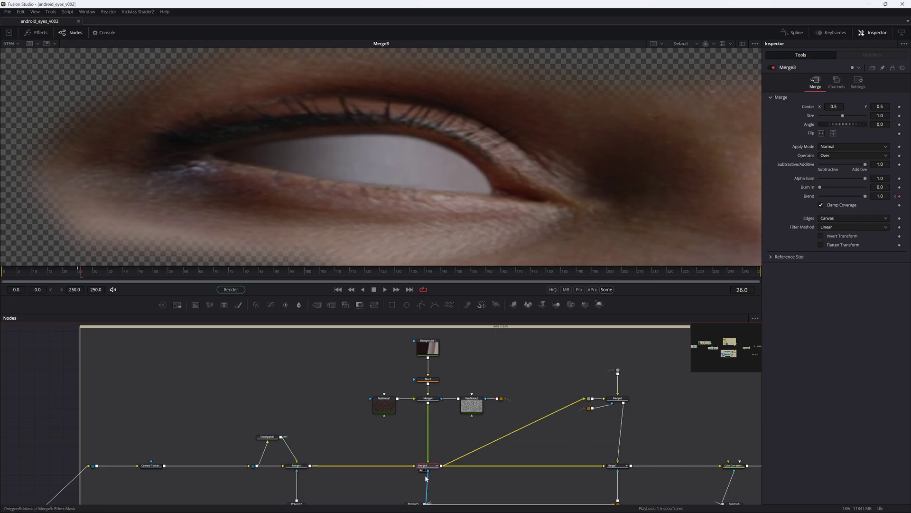
- View the Polygon5 eye-shaped masks that limit Merge3, and reselect Merge3
{"action": "left_click_drag", "start_coordinate": [426, 479], "coordinate": [423, 432]}
{"action": "left_click", "coordinate": [411, 462]}
{"action": "key", "text": "1"}
{"action": "left_click", "coordinate": [425, 420]}
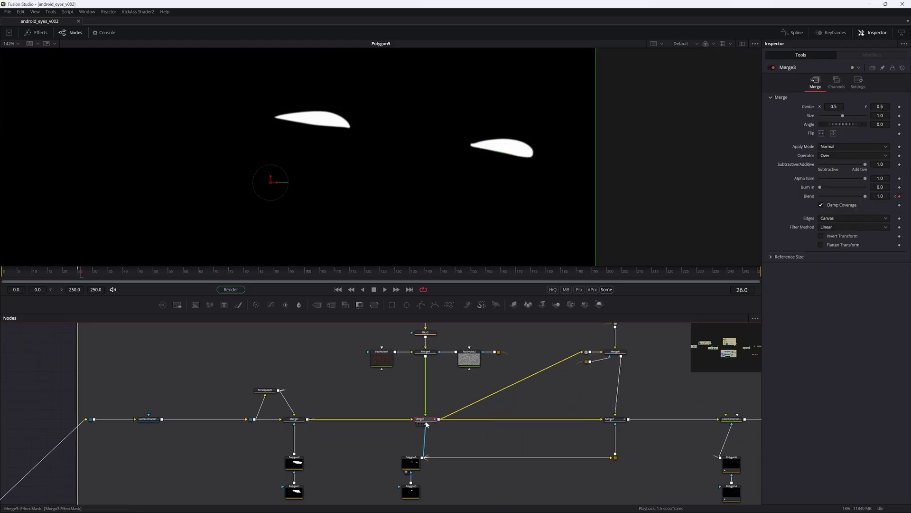
- View Merge3's blanked eyes and the isolated original eyes in Merge6 across the full frame
{"action": "key", "text": "1"}
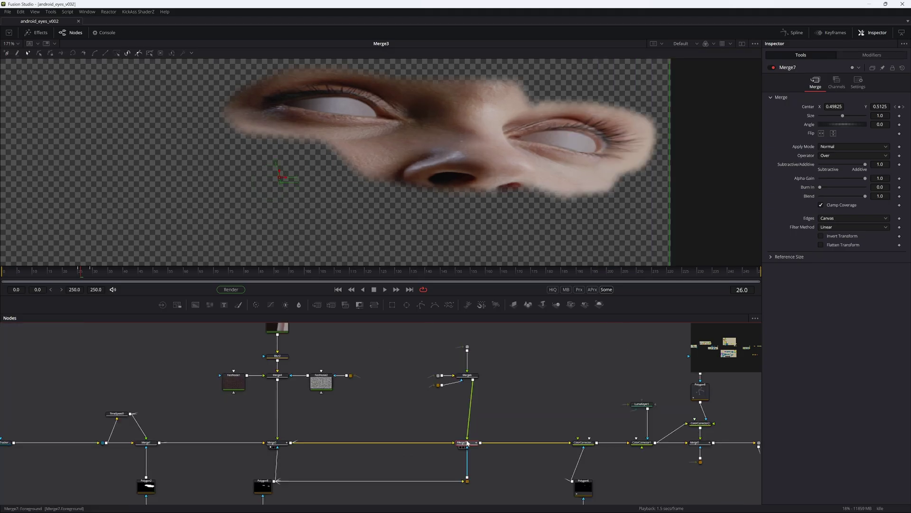
{"action": "left_click", "coordinate": [473, 380]}
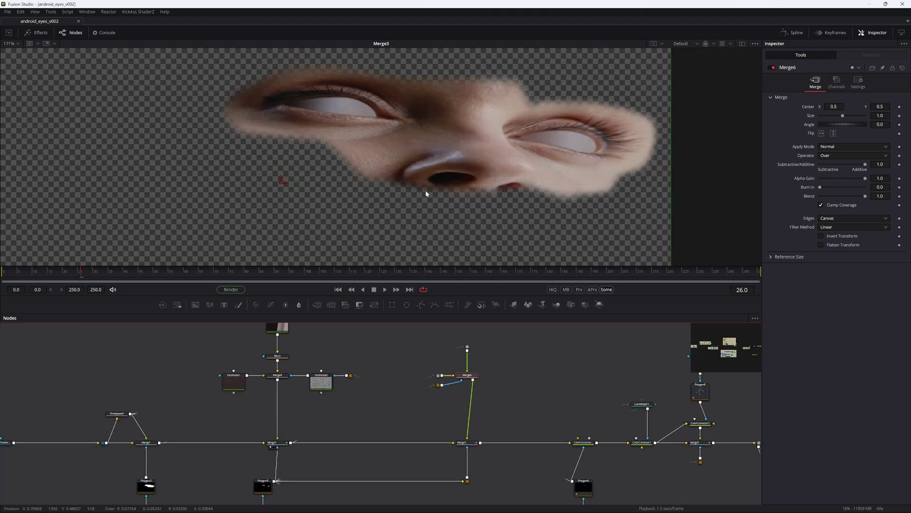
{"action": "key", "text": "1"}
{"action": "left_click_drag", "start_coordinate": [435, 113], "coordinate": [412, 116]}
{"action": "key", "text": "ctrl+f"}
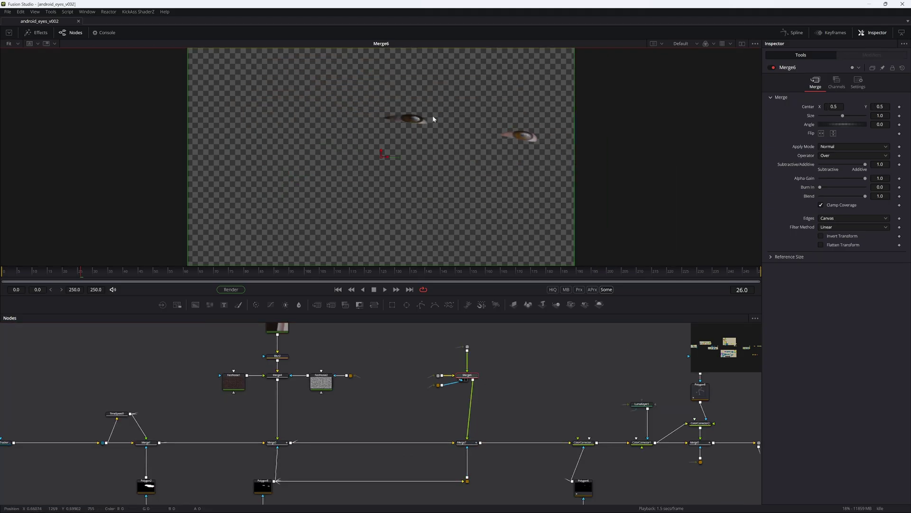
- View the TimeSpeed1 footage and examine the Polygon5 outline around the eye up close
{"action": "left_click", "coordinate": [437, 385]}
{"action": "left_click_drag", "start_coordinate": [263, 493], "coordinate": [289, 444]}
{"action": "left_click", "coordinate": [291, 435]}
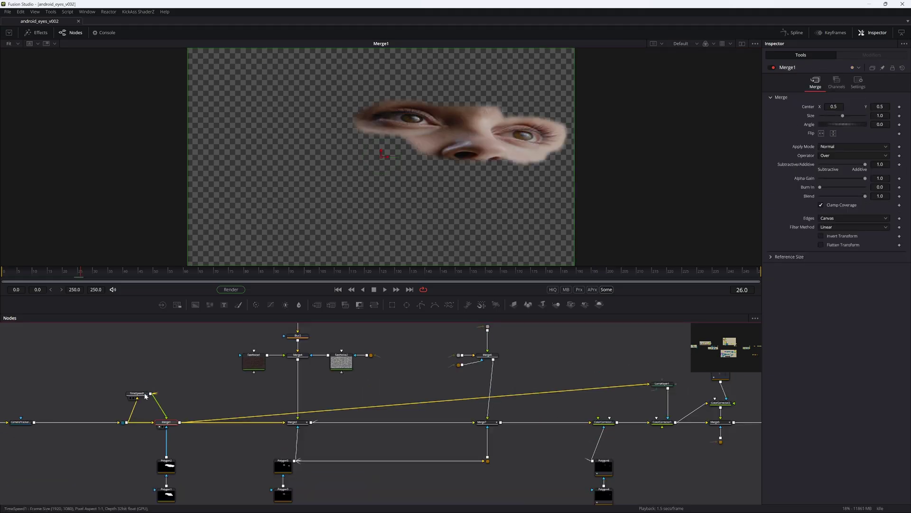
{"action": "left_click", "coordinate": [138, 394]}
{"action": "key", "text": "1"}
{"action": "left_click", "coordinate": [282, 467]}
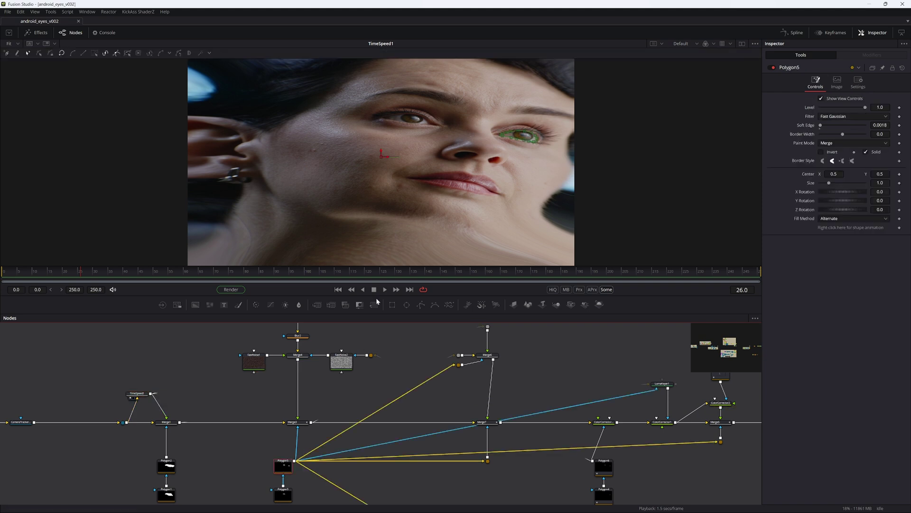
{"action": "scroll", "coordinate": [530, 118], "scroll_direction": "up", "scroll_amount": 3}
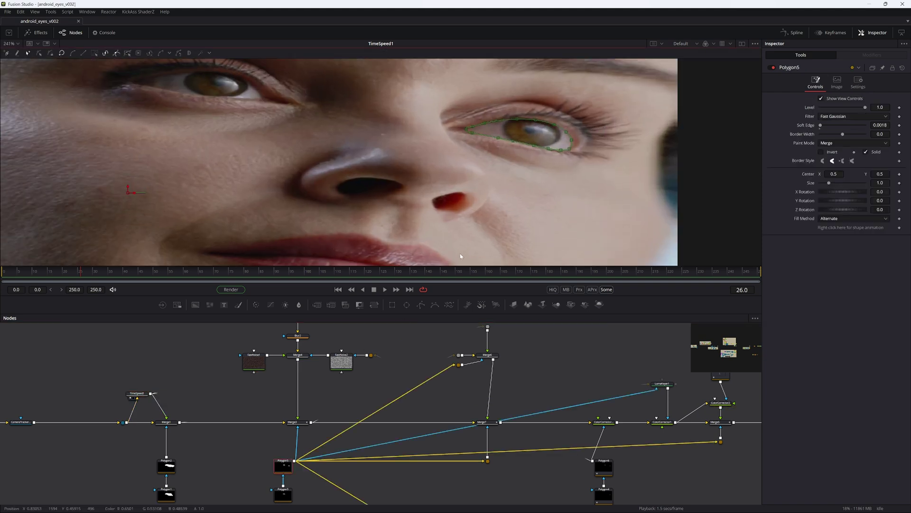
{"action": "scroll", "coordinate": [284, 482], "scroll_direction": "down", "scroll_amount": 1}
- View Merge6 and the Merge7 composite, toggling Merge7 off and on to compare the eyes
{"action": "left_click", "coordinate": [282, 483]}
{"action": "key", "text": "1"}
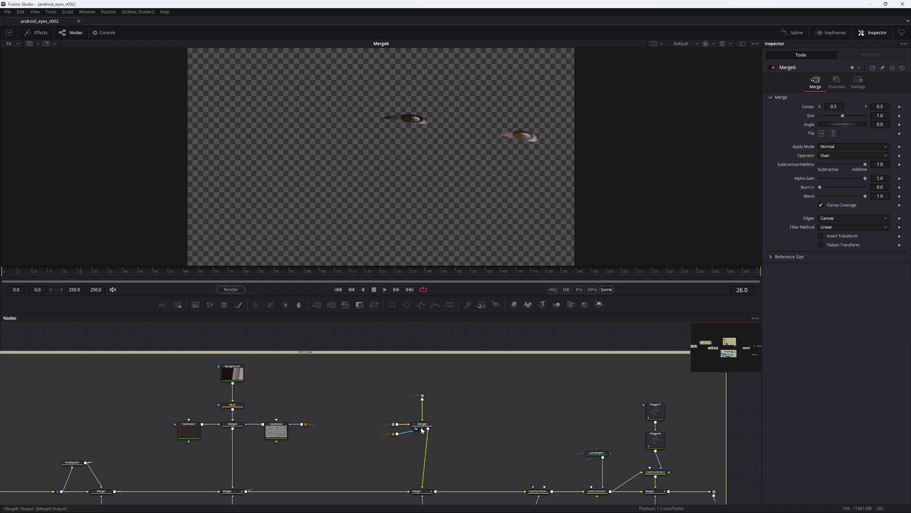
{"action": "scroll", "coordinate": [424, 429], "scroll_direction": "down", "scroll_amount": 2}
{"action": "left_click", "coordinate": [432, 468]}
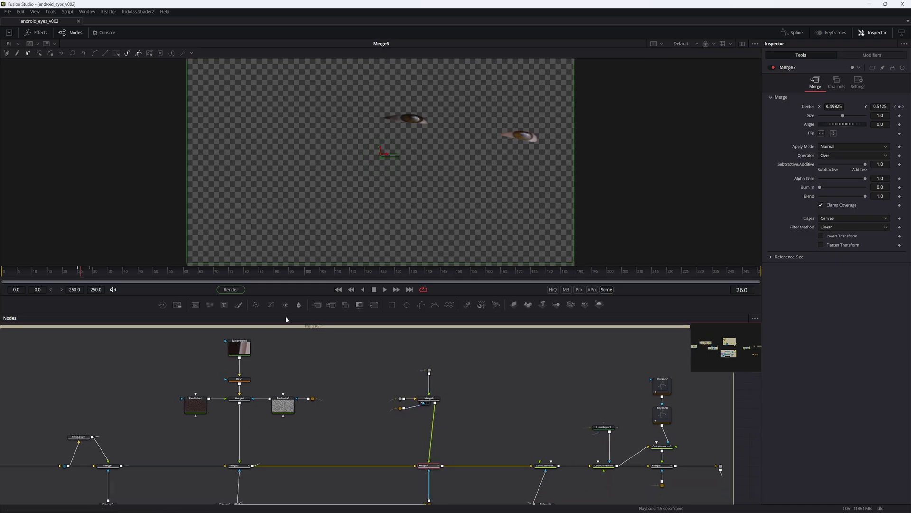
{"action": "key", "text": "1"}
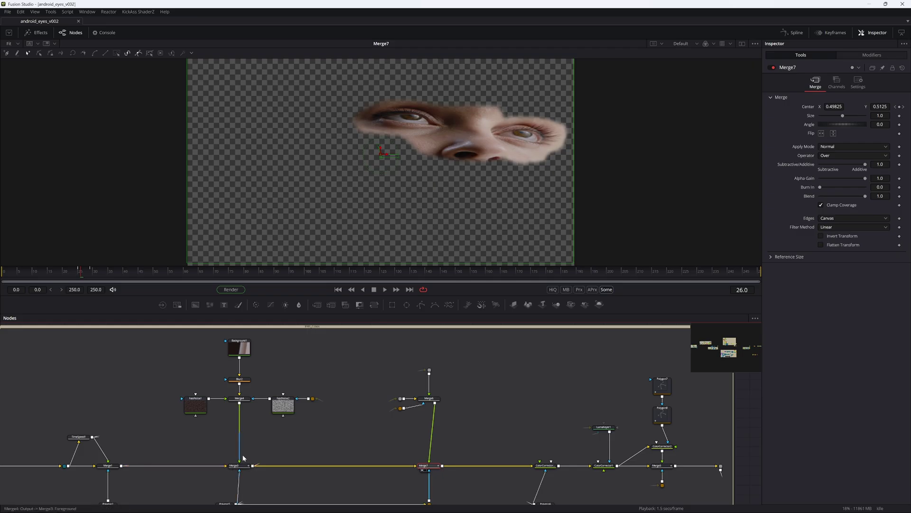
{"action": "key", "text": "ctrl+p"}
{"action": "key", "text": "ctrl+p"}
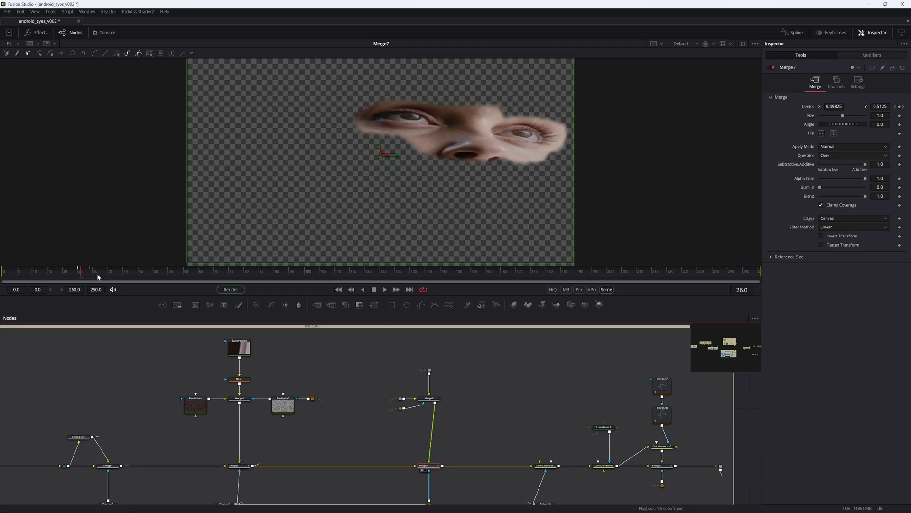
- Turn on high-quality and motion-blur rendering, and inspect Merge7's motion blur settings with the eyes up close
{"action": "mouse_move", "coordinate": [83, 273]}
{"action": "left_mouse_down"}
{"action": "mouse_move", "coordinate": [91, 278]}
{"action": "mouse_move", "coordinate": [75, 277]}
{"action": "mouse_move", "coordinate": [90, 279]}
{"action": "left_mouse_up"}
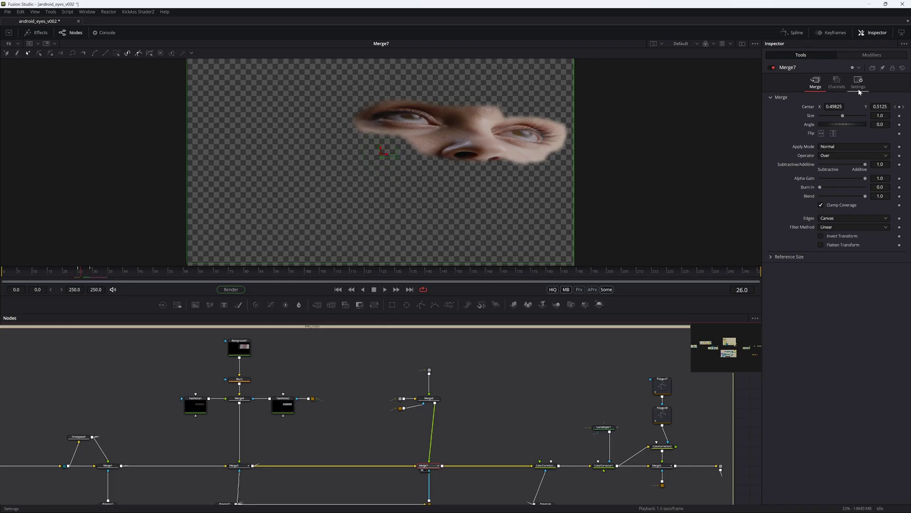
{"action": "left_click", "coordinate": [857, 85]}
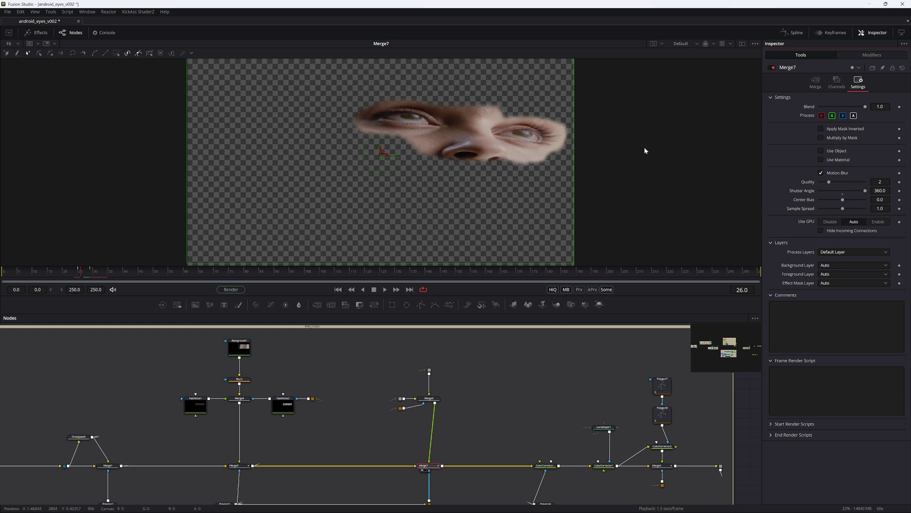
{"action": "scroll", "coordinate": [548, 124], "scroll_direction": "up", "scroll_amount": 3}
{"action": "scroll", "coordinate": [392, 117], "scroll_direction": "up", "scroll_amount": 8}
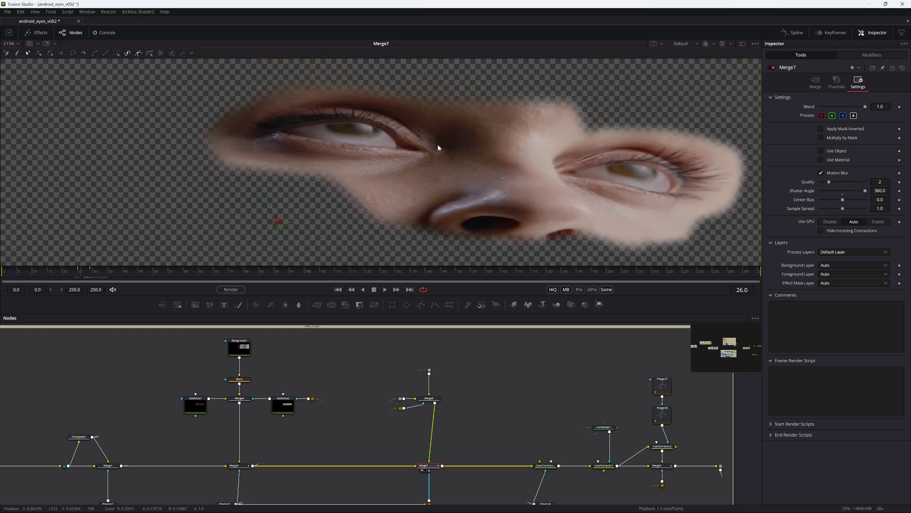
{"action": "scroll", "coordinate": [502, 142], "scroll_direction": "up", "scroll_amount": 6}
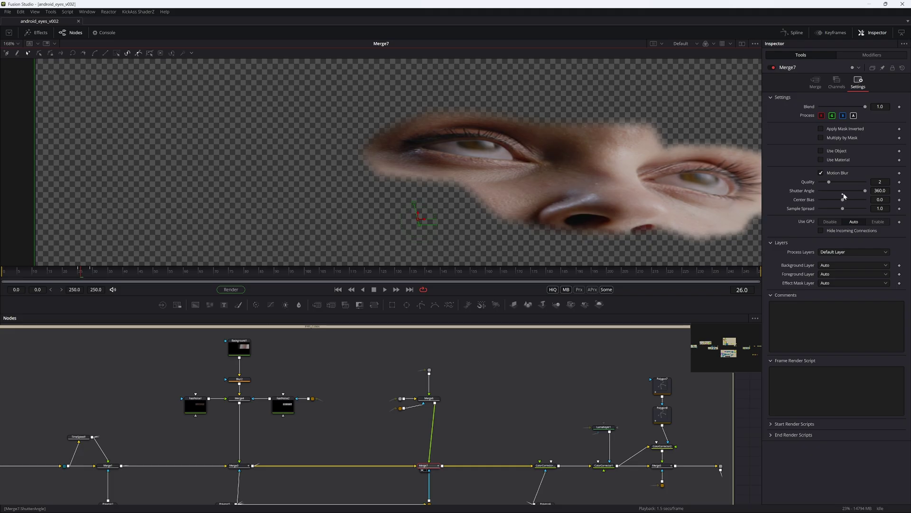
- Try a shutter angle of 180 for Merge7's motion blur and compare it with 360 up close
{"action": "left_click", "coordinate": [843, 192]}
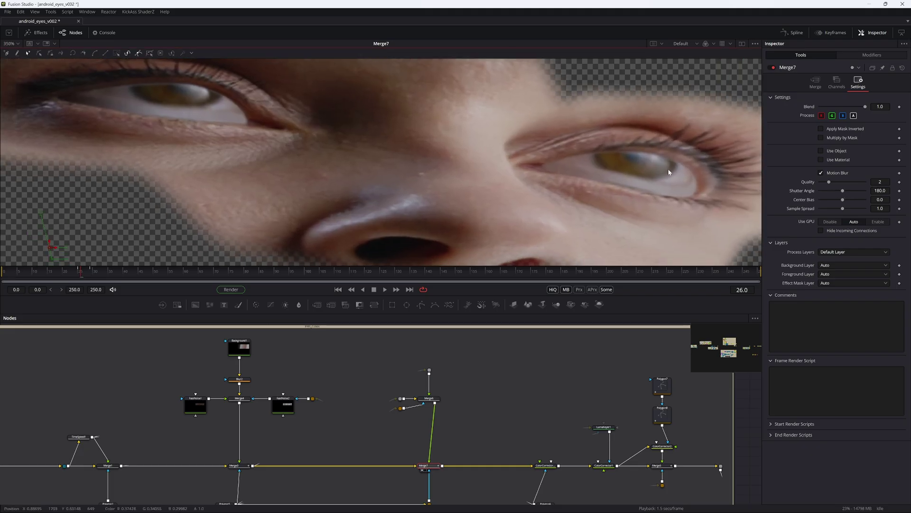
{"action": "scroll", "coordinate": [680, 182], "scroll_direction": "up", "scroll_amount": 3}
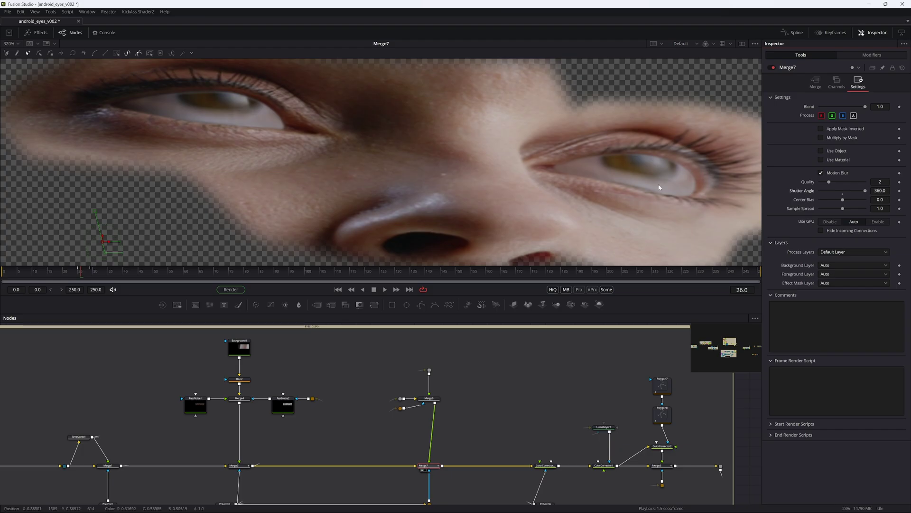
{"action": "key", "text": "ctrl+f"}
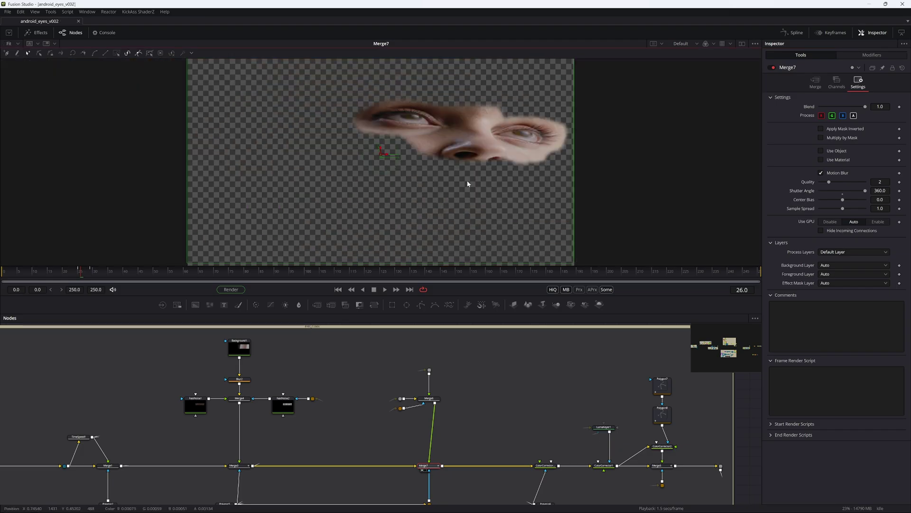
- Play ahead to frame 31, view the color-corrected blank eyes, and examine the Polygon6 masks behind ColorCorrector1_1
{"action": "key", "text": "space"}
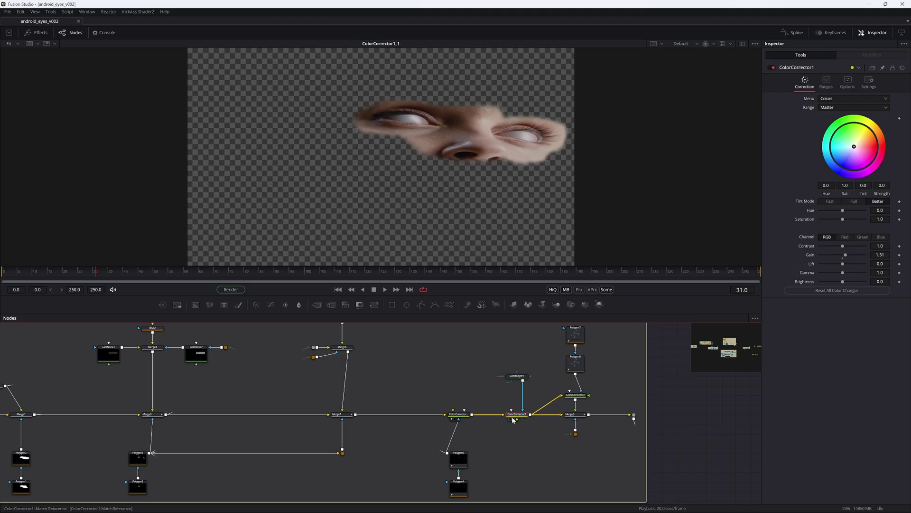
{"action": "scroll", "coordinate": [515, 129], "scroll_direction": "up", "scroll_amount": 5}
{"action": "left_click", "coordinate": [460, 426]}
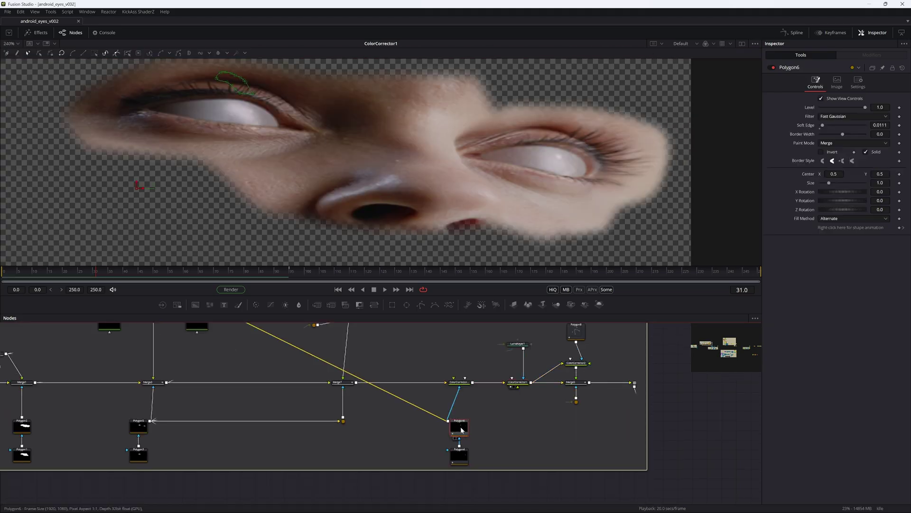
{"action": "key", "text": "1"}
{"action": "left_click_drag", "start_coordinate": [484, 186], "coordinate": [489, 200]}
{"action": "scroll", "coordinate": [489, 200], "scroll_direction": "down", "scroll_amount": 2}
{"action": "left_click_drag", "start_coordinate": [427, 159], "coordinate": [423, 170]}
- View the original eyes in Merge1 at frame 31 for comparison with the Polygon6 masks
{"action": "left_click_drag", "start_coordinate": [368, 358], "coordinate": [410, 418]}
{"action": "left_click_drag", "start_coordinate": [63, 442], "coordinate": [337, 197]}
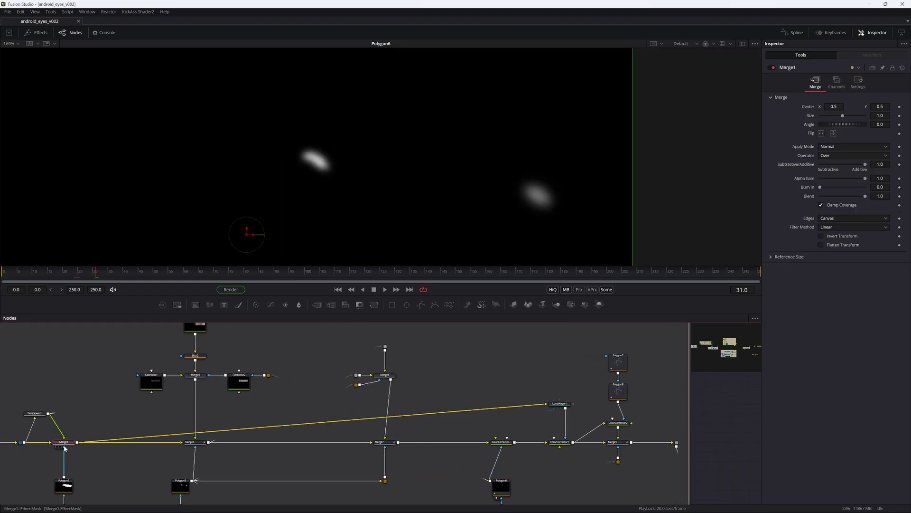
{"action": "left_click_drag", "start_coordinate": [331, 152], "coordinate": [315, 160]}
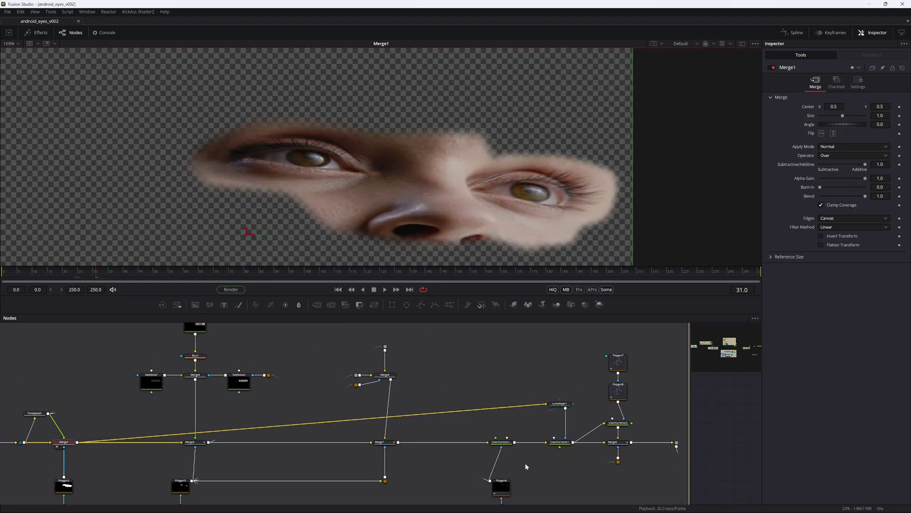
- View ColorCorrector1_1 at frame 37 and toggle it off and on to compare its brightening of the eyes
{"action": "left_click_drag", "start_coordinate": [518, 460], "coordinate": [494, 391]}
{"action": "left_click", "coordinate": [477, 418]}
{"action": "scroll", "coordinate": [308, 160], "scroll_direction": "up", "scroll_amount": 8}
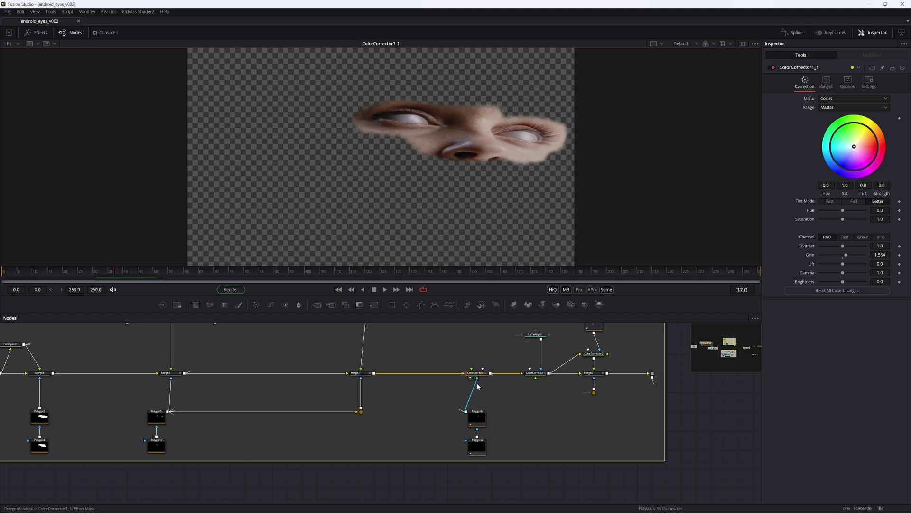
{"action": "key", "text": "ctrl+p"}
{"action": "key", "text": "ctrl+p"}
{"action": "key", "text": "ctrl+p"}
{"action": "key", "text": "ctrl+p"}
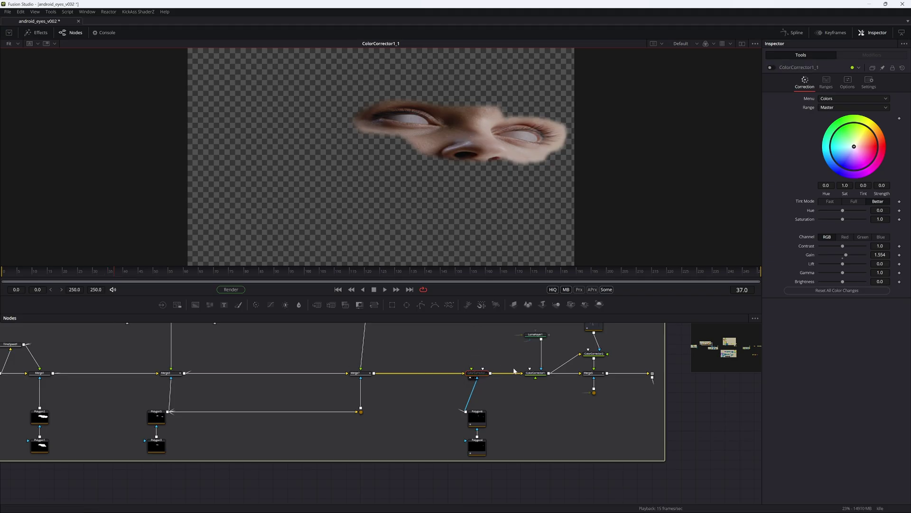
- View LumaKeyer1's alpha channel and examine its highlight matte up close
{"action": "left_click", "coordinate": [532, 338]}
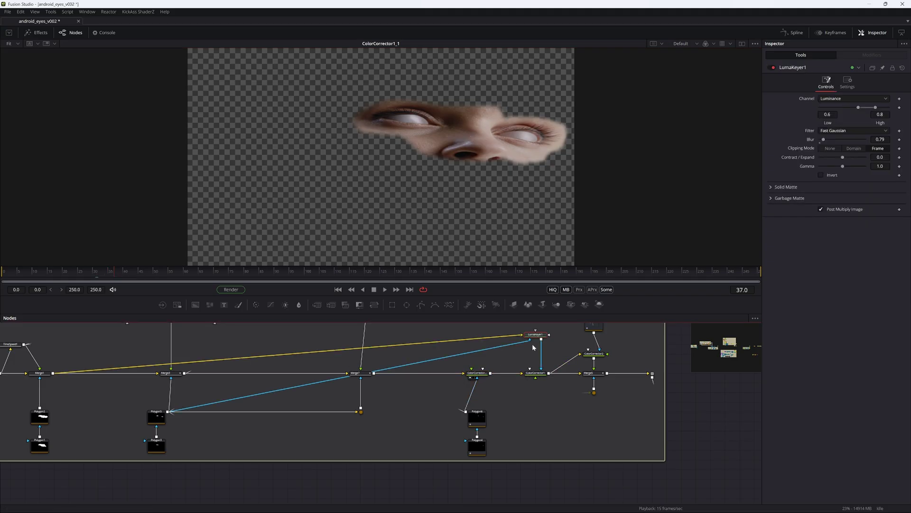
{"action": "left_click", "coordinate": [506, 155]}
{"action": "key", "text": "a"}
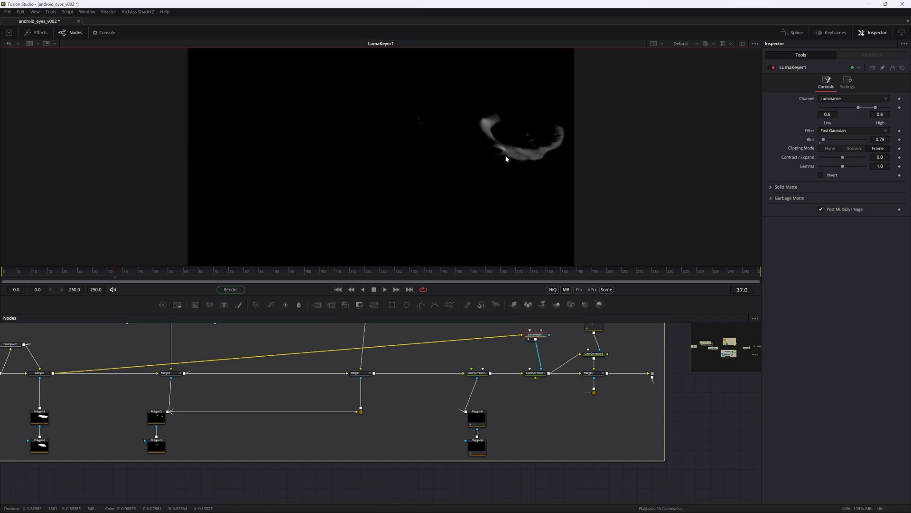
{"action": "scroll", "coordinate": [511, 138], "scroll_direction": "up", "scroll_amount": 8}
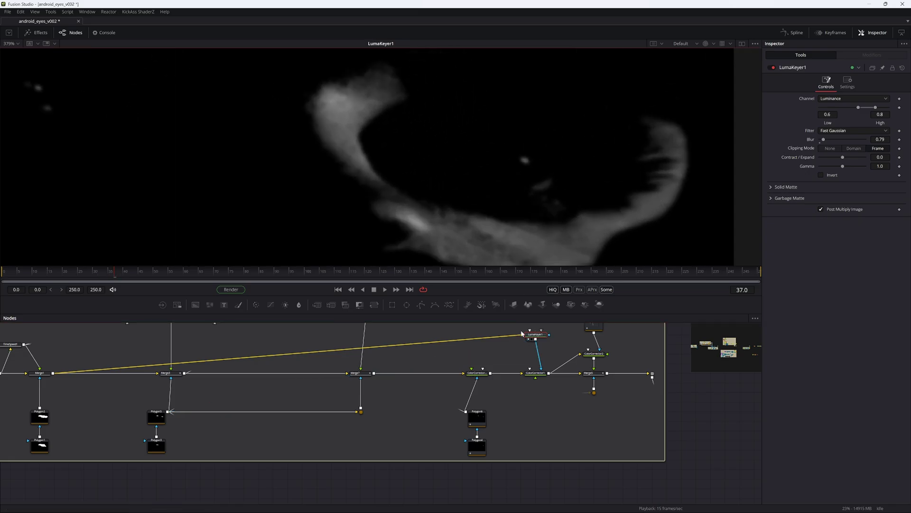
{"action": "key", "text": "ctrl+f"}
- Open LumaKeyer1's settings and view Polygon5, which serves as its effect mask
{"action": "left_click", "coordinate": [845, 85]}
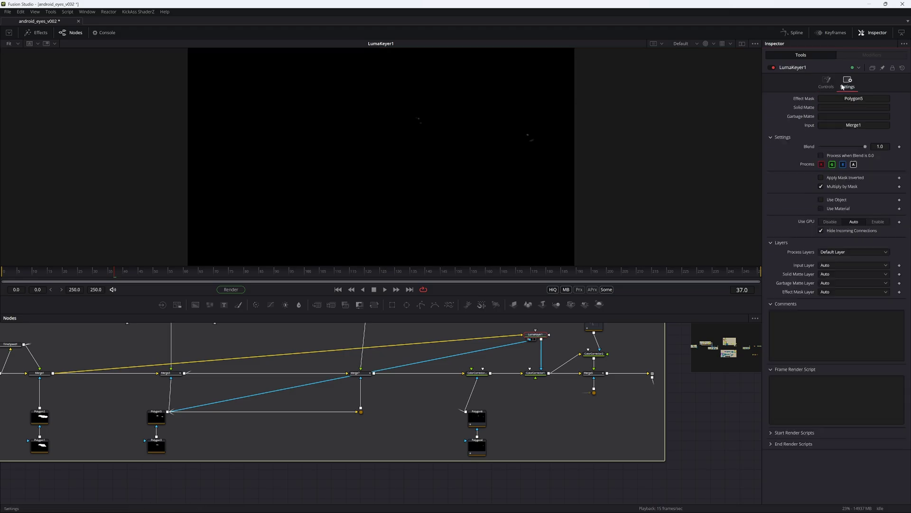
{"action": "left_click", "coordinate": [159, 416]}
{"action": "key", "text": "1"}
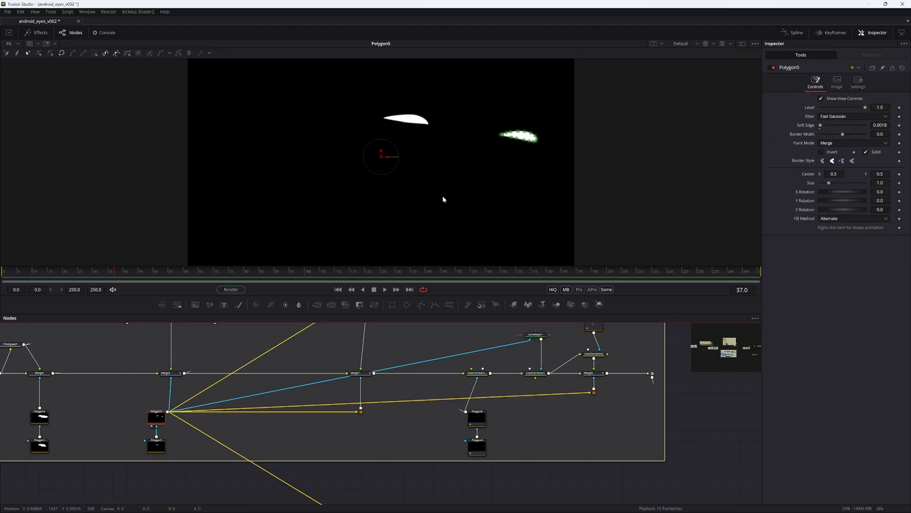
- View LumaKeyer1's masked highlight matte and the ColorCorrector1 result that uses it
{"action": "left_click", "coordinate": [541, 336]}
{"action": "key", "text": "1"}
{"action": "left_click", "coordinate": [534, 375]}
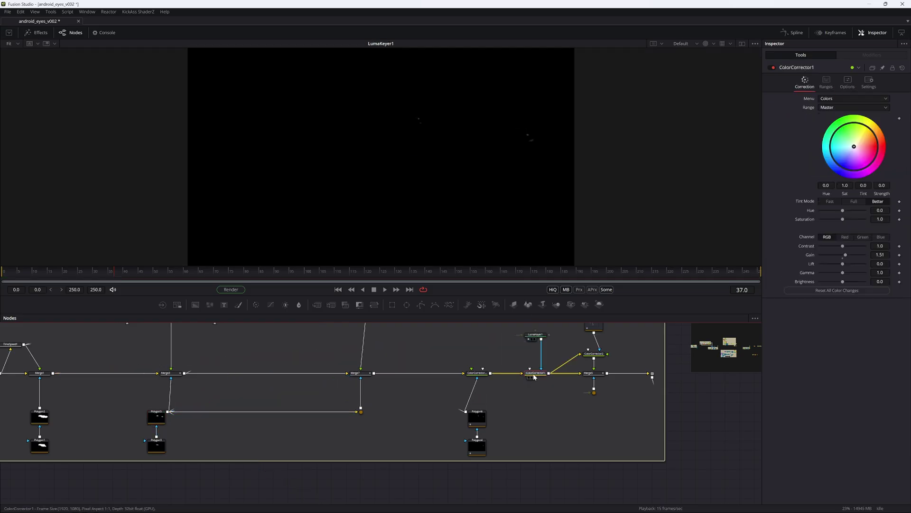
{"action": "key", "text": "1"}
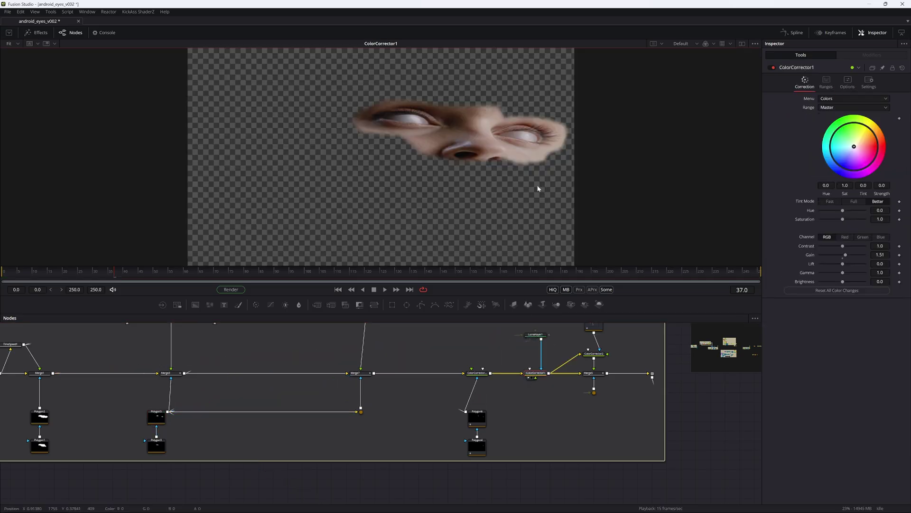
- Try LumaKeyer1 luminance thresholds of 0.0 low and 0.794 high while viewing ColorCorrector1, and undo the changes
{"action": "left_click", "coordinate": [541, 337]}
{"action": "left_click", "coordinate": [826, 82]}
{"action": "left_click_drag", "start_coordinate": [837, 109], "coordinate": [815, 106]}
{"action": "mouse_move", "coordinate": [875, 109]}
{"action": "left_mouse_down"}
{"action": "mouse_move", "coordinate": [844, 108]}
{"action": "mouse_move", "coordinate": [890, 114]}
{"action": "left_mouse_up"}
{"action": "left_click_drag", "start_coordinate": [821, 108], "coordinate": [830, 108]}
{"action": "scroll", "coordinate": [567, 142], "scroll_direction": "up", "scroll_amount": 3}
{"action": "key", "text": "ctrl+z"}
{"action": "key", "text": "ctrl+z"}
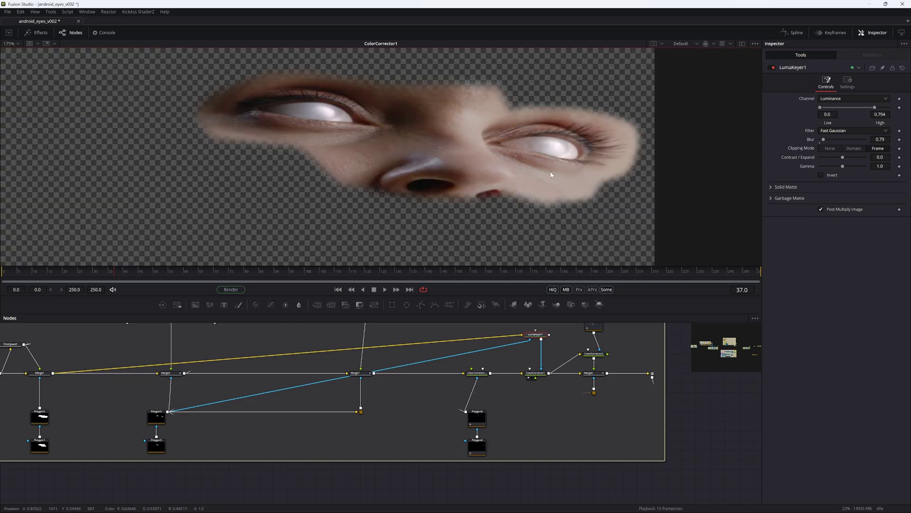
{"action": "key", "text": "ctrl+z"}
- Save the composition and fit the ColorCorrector1 image in the viewer
{"action": "key", "text": "ctrl+s"}
{"action": "key", "text": "ctrl+f"}
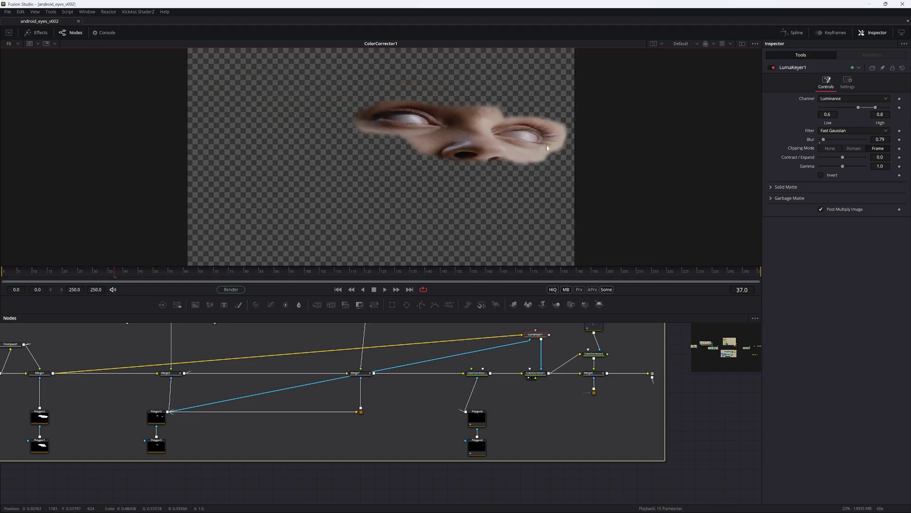
- View Merge5's eyes up close, and display Polygon7's eyelid outline over the original eye in Merge1
{"action": "left_click", "coordinate": [592, 376]}
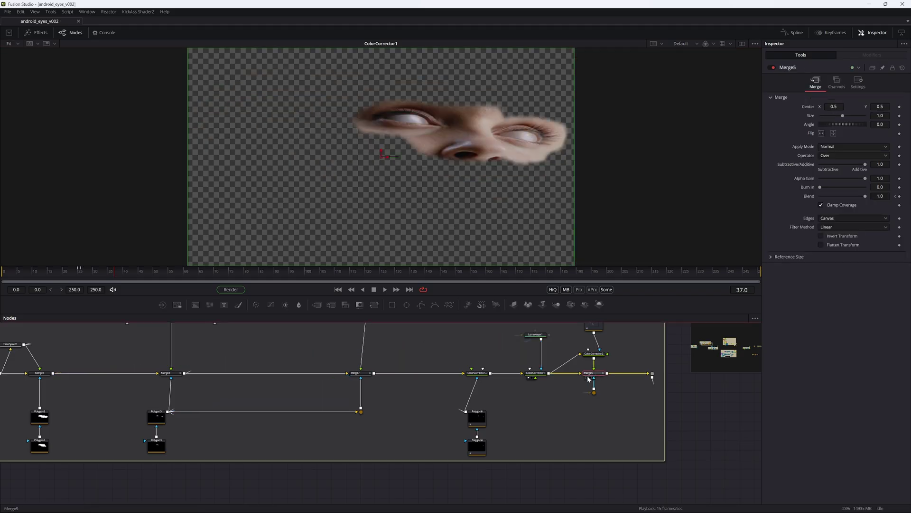
{"action": "key", "text": "1"}
{"action": "scroll", "coordinate": [445, 121], "scroll_direction": "up", "scroll_amount": 3}
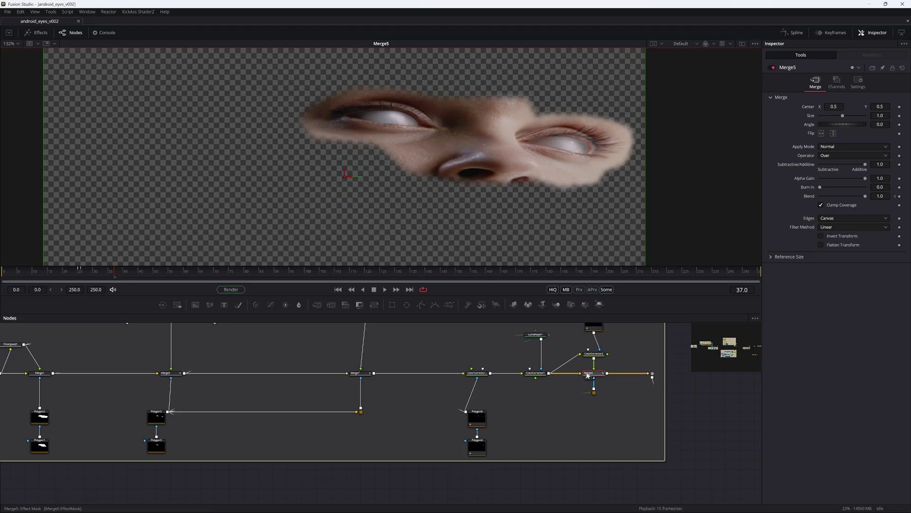
{"action": "scroll", "coordinate": [588, 375], "scroll_direction": "up", "scroll_amount": 3}
{"action": "left_click", "coordinate": [601, 343]}
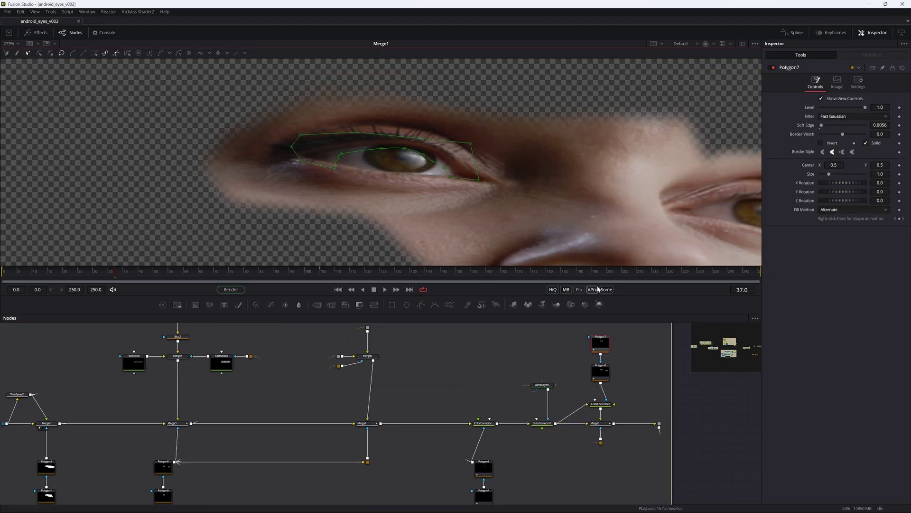
- Display Polygon8's eyelid outline over the other original eye in Merge1
{"action": "left_click", "coordinate": [604, 372]}
{"action": "left_click_drag", "start_coordinate": [618, 378], "coordinate": [456, 354]}
{"action": "left_click_drag", "start_coordinate": [714, 169], "coordinate": [464, 111]}
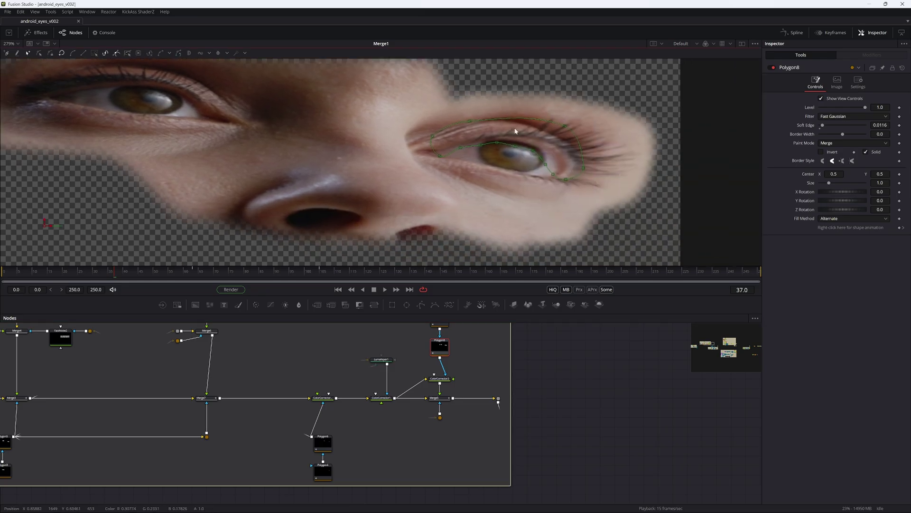
- View ColorCorrector2's eyelid correction and compare it by toggling the node's bypass
{"action": "left_click", "coordinate": [444, 380]}
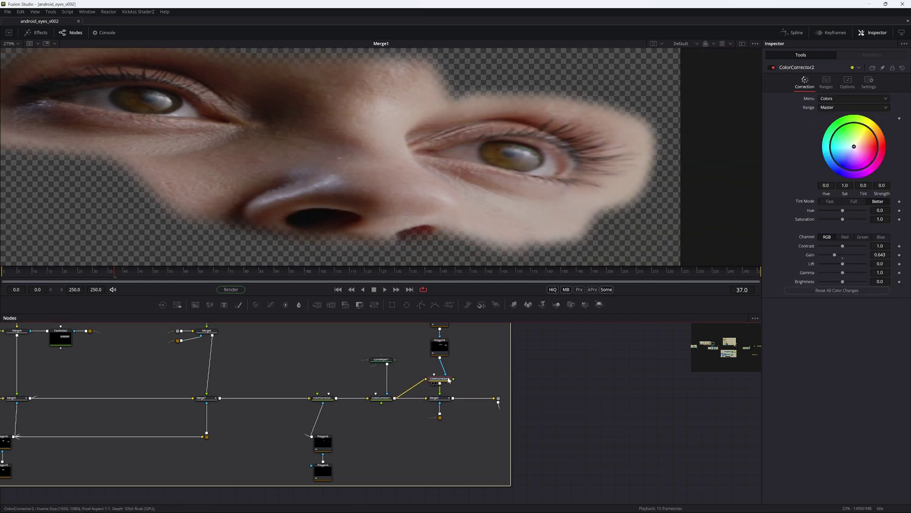
{"action": "left_click", "coordinate": [433, 382]}
{"action": "key", "text": "ctrl+p"}
{"action": "key", "text": "ctrl+p"}
{"action": "key", "text": "ctrl+p"}
{"action": "key", "text": "ctrl+p"}
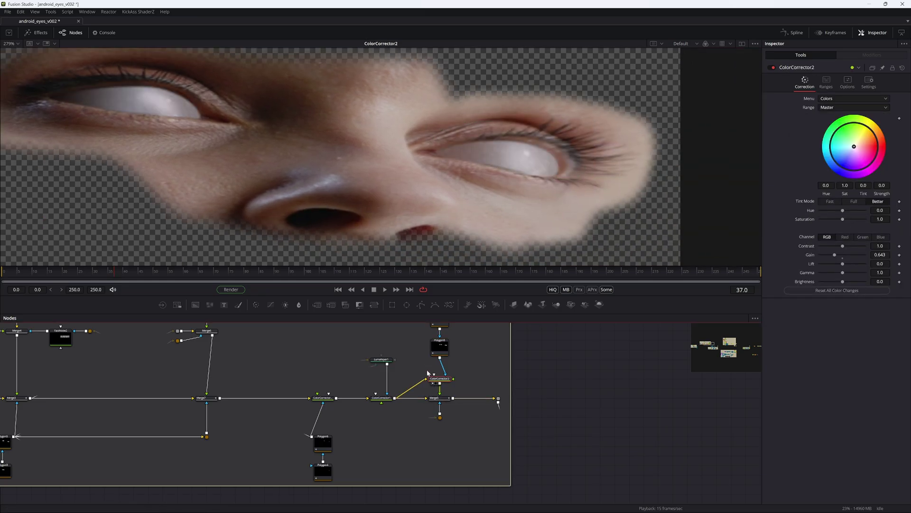
- View Merge5's corrected eyes up close and fit the full image in the viewer
{"action": "left_click", "coordinate": [437, 398]}
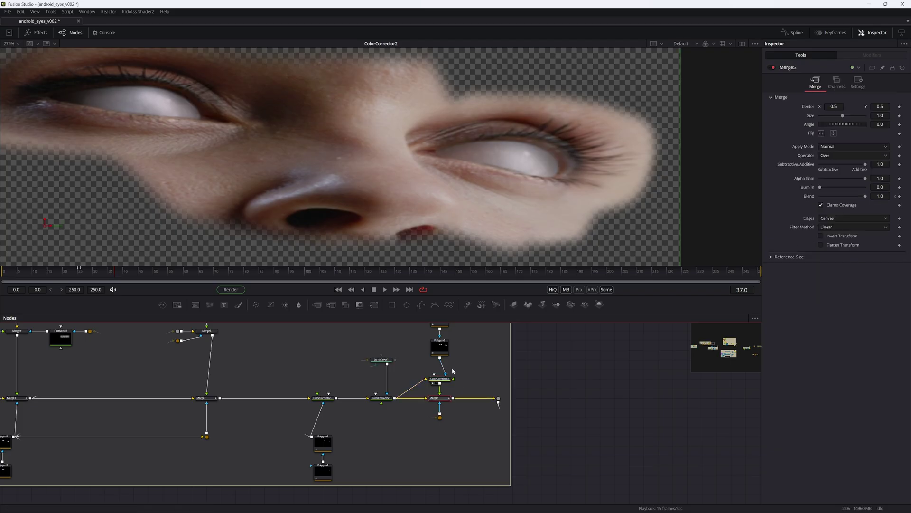
{"action": "key", "text": "1"}
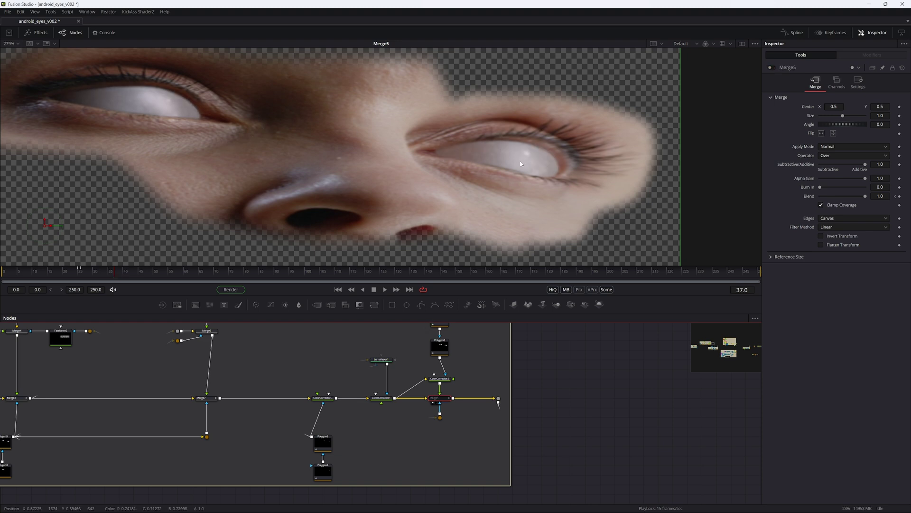
{"action": "key", "text": "ctrl+f"}
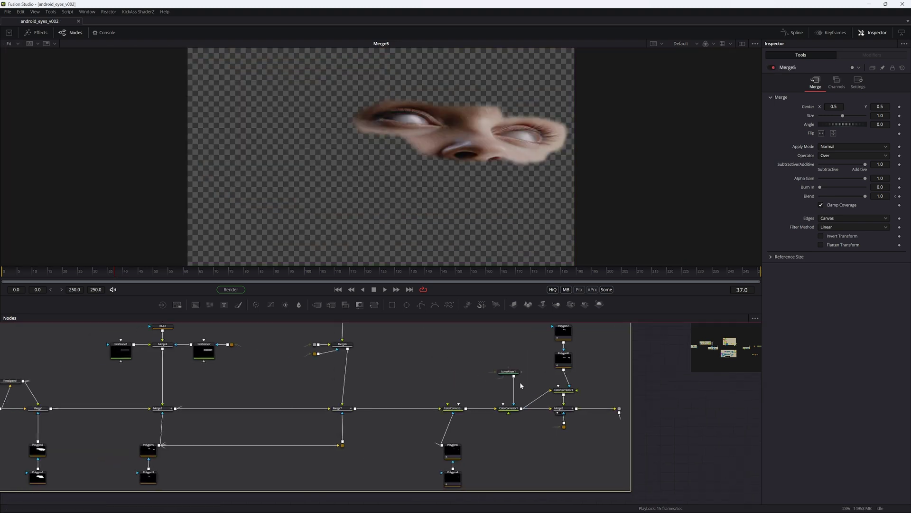
- View PipeRouter13's 3D scene and ReplaceMaterial3D1's textured face geometry up close
{"action": "left_click_drag", "start_coordinate": [520, 382], "coordinate": [418, 326]}
{"action": "left_click_drag", "start_coordinate": [369, 375], "coordinate": [411, 383]}
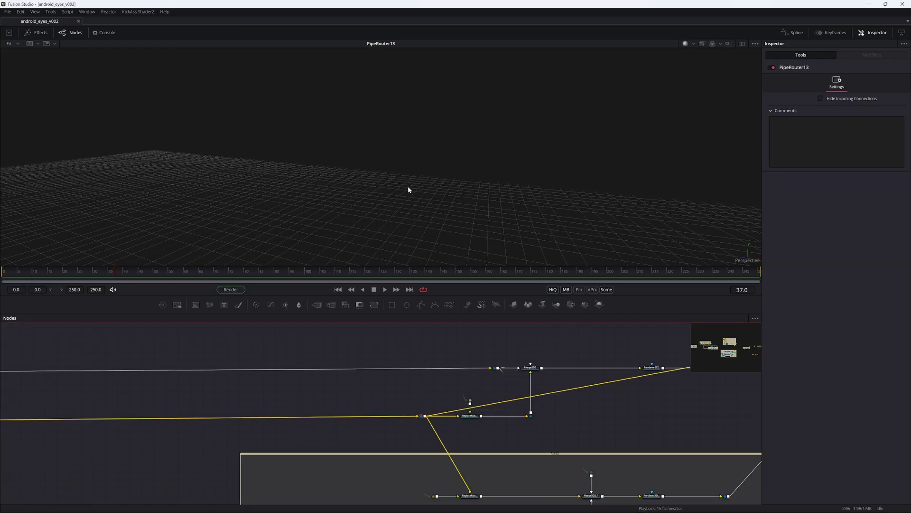
{"action": "left_click_drag", "start_coordinate": [408, 187], "coordinate": [429, 189]}
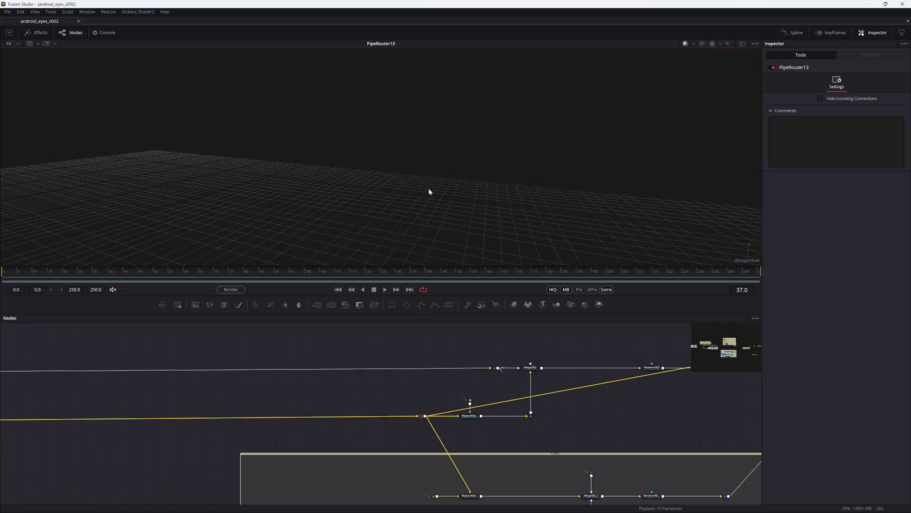
{"action": "left_click", "coordinate": [471, 419]}
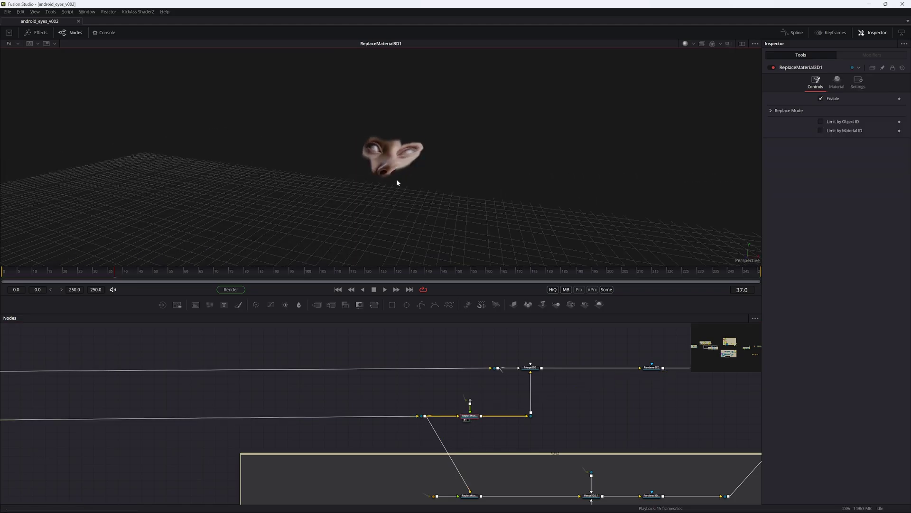
{"action": "scroll", "coordinate": [398, 182], "scroll_direction": "up", "scroll_amount": 5}
{"action": "left_click_drag", "start_coordinate": [433, 155], "coordinate": [403, 169]}
- View the face geometry in Merge3D2's 3D scene and its rendered output from Renderer3D2
{"action": "left_click", "coordinate": [529, 367]}
{"action": "key", "text": "1"}
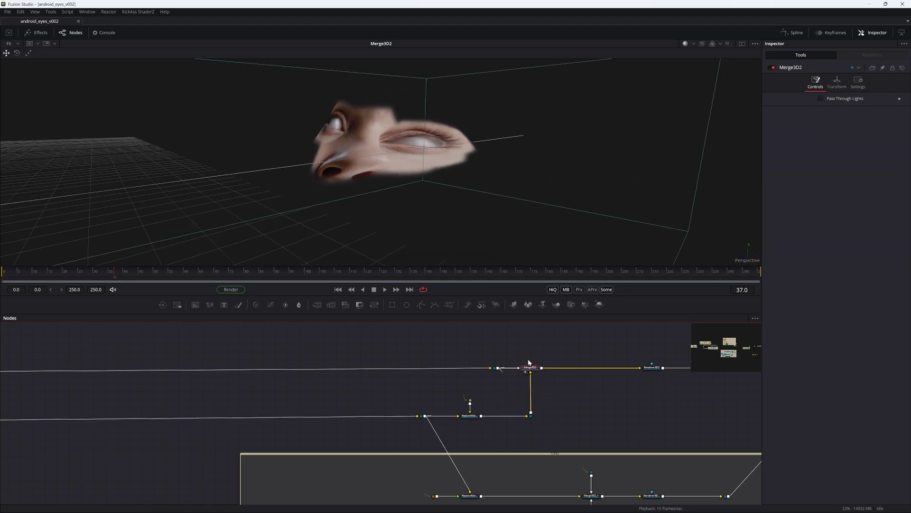
{"action": "left_click_drag", "start_coordinate": [385, 199], "coordinate": [327, 190]}
{"action": "left_click", "coordinate": [653, 370]}
{"action": "left_click_drag", "start_coordinate": [654, 370], "coordinate": [402, 396]}
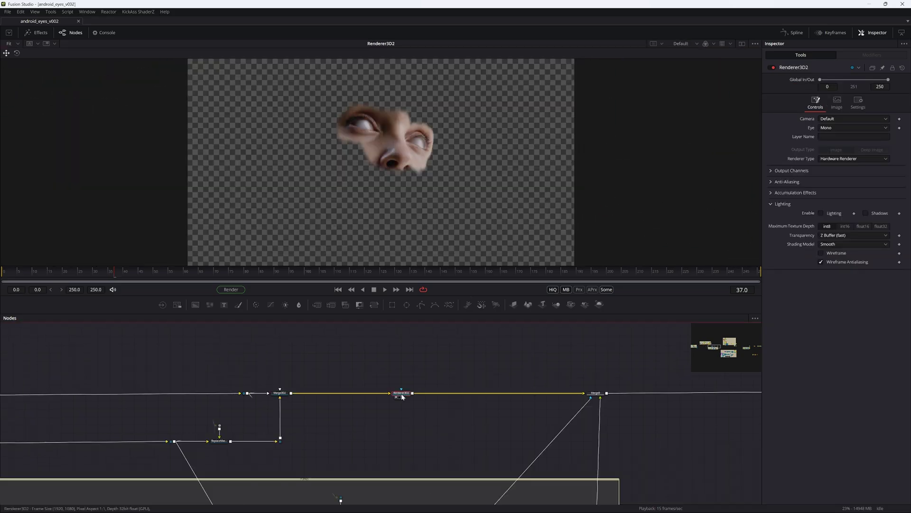
- Play back Renderer3D2's rendered face patch up close, stop playback, and fit the image in the viewer
{"action": "key", "text": "space"}
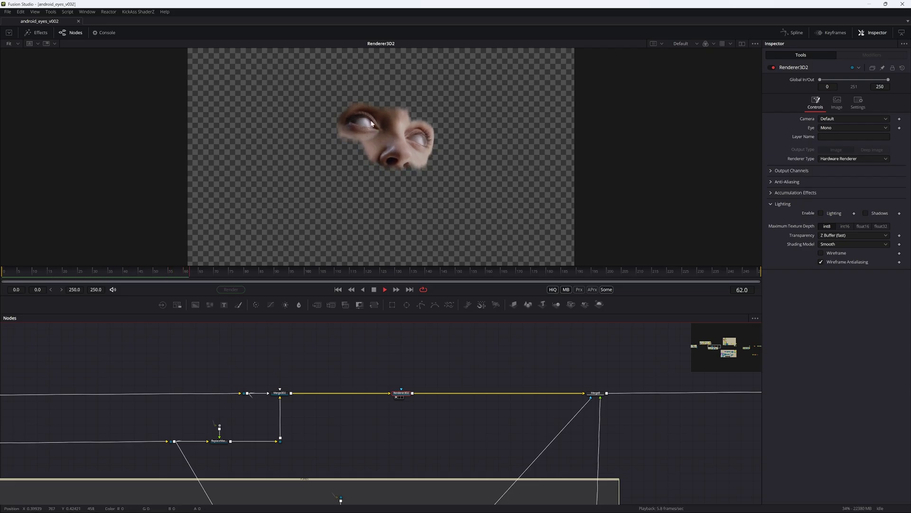
{"action": "scroll", "coordinate": [372, 124], "scroll_direction": "up", "scroll_amount": 5}
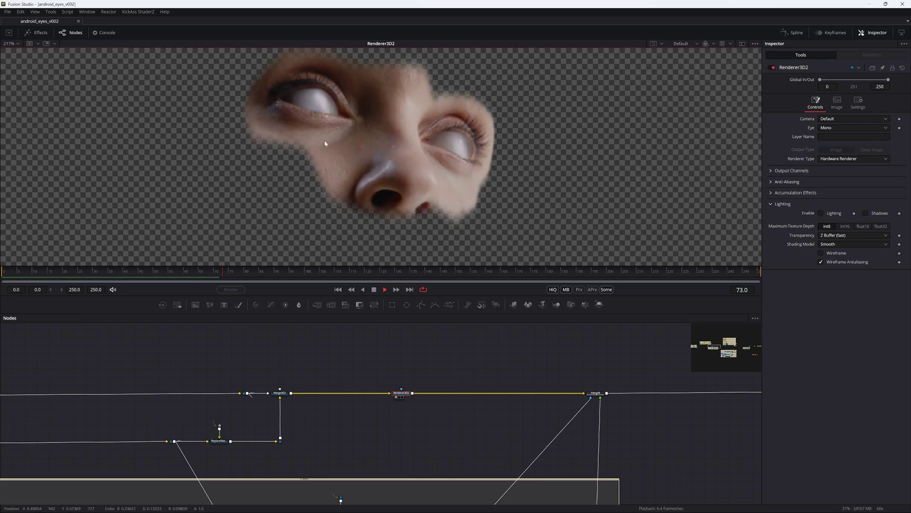
{"action": "key", "text": "space"}
{"action": "key", "text": "ctrl+f"}
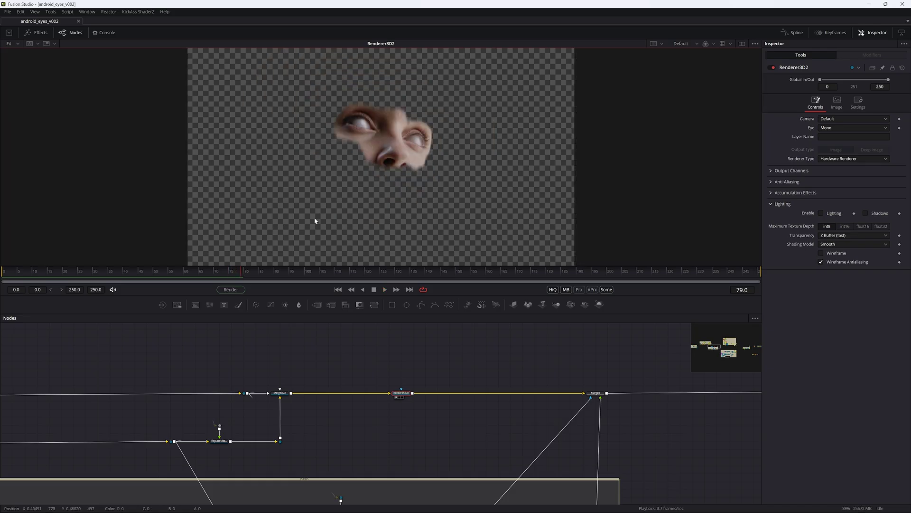
- Scrub the timeline and examine the blanked eyes in Renderer3D2's face patch at several magnifications
{"action": "left_click_drag", "start_coordinate": [232, 274], "coordinate": [125, 273]}
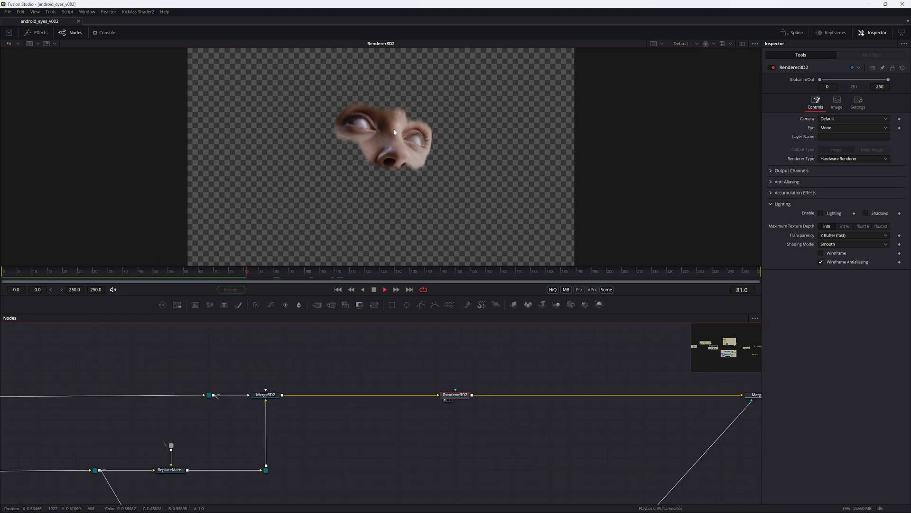
{"action": "scroll", "coordinate": [399, 138], "scroll_direction": "up", "scroll_amount": 5}
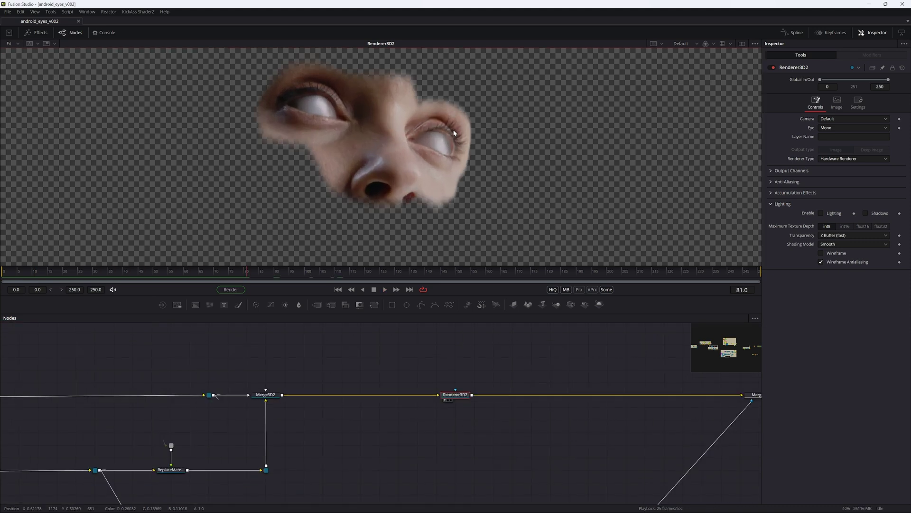
{"action": "key", "text": "ctrl+f"}
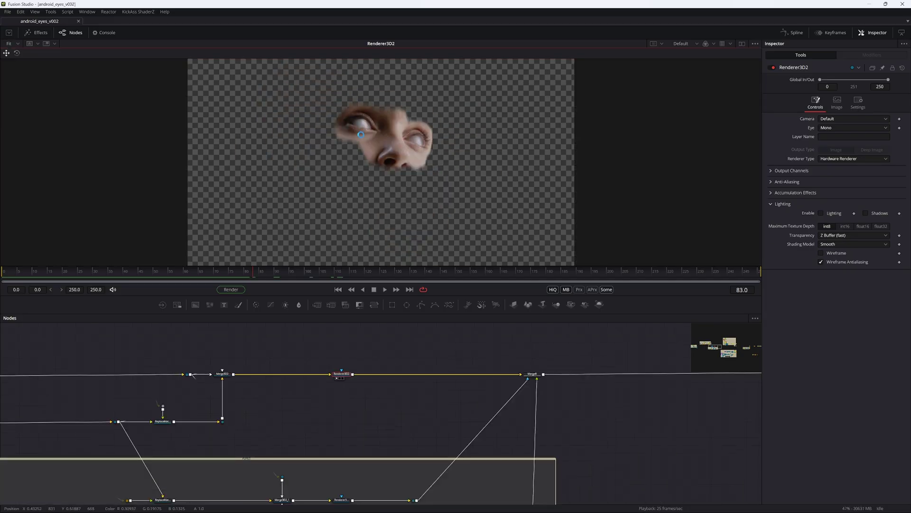
{"action": "scroll", "coordinate": [361, 135], "scroll_direction": "up", "scroll_amount": 6}
{"action": "scroll", "coordinate": [364, 179], "scroll_direction": "down", "scroll_amount": 1}
{"action": "key", "text": "ctrl+f"}
{"action": "scroll", "coordinate": [363, 114], "scroll_direction": "up", "scroll_amount": 3}
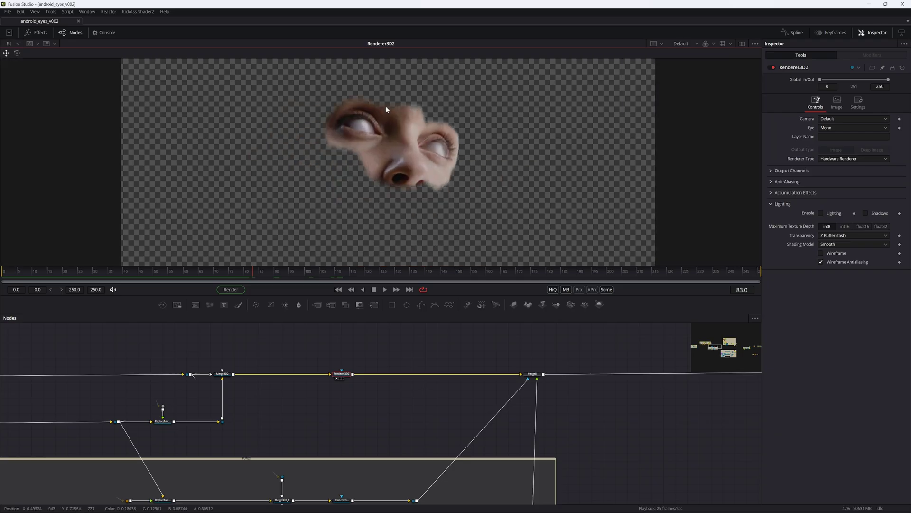
- View the fusion_logo.jpg source image in Loader2 and fit it in the viewer
{"action": "left_click_drag", "start_coordinate": [273, 421], "coordinate": [322, 331]}
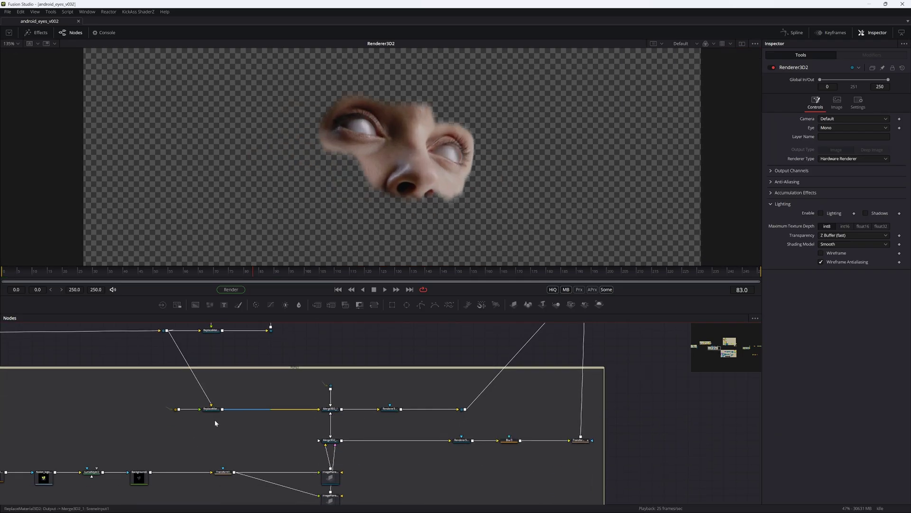
{"action": "left_click", "coordinate": [51, 480]}
{"action": "key", "text": "1"}
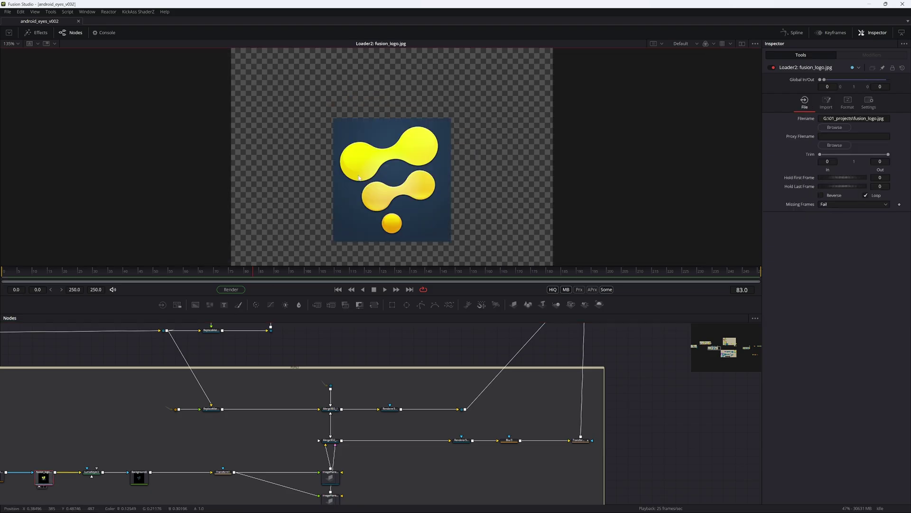
{"action": "key", "text": "ctrl+f"}
{"action": "left_click_drag", "start_coordinate": [64, 470], "coordinate": [116, 401]}
{"action": "key", "text": "ctrl+z"}
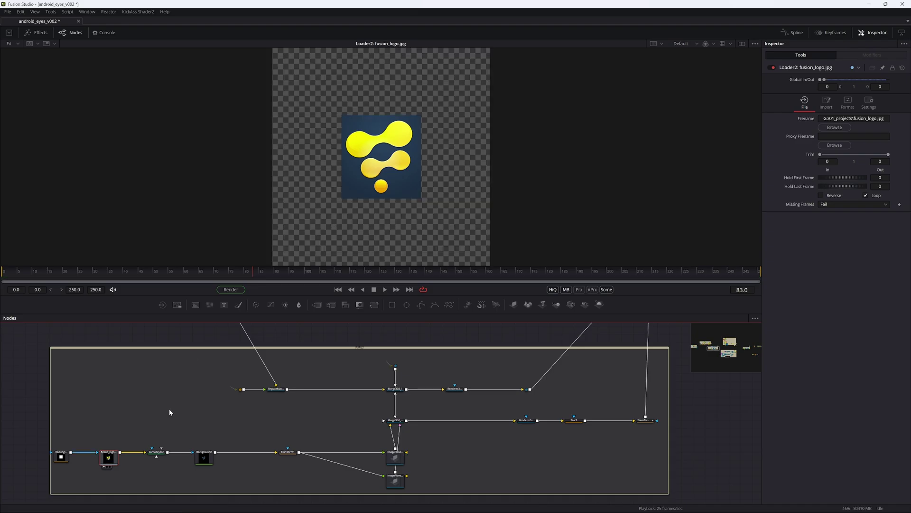
- View the logo processing stages in LumaKeyer2, Background2 and Transform1
{"action": "left_click", "coordinate": [158, 455]}
{"action": "key", "text": "1"}
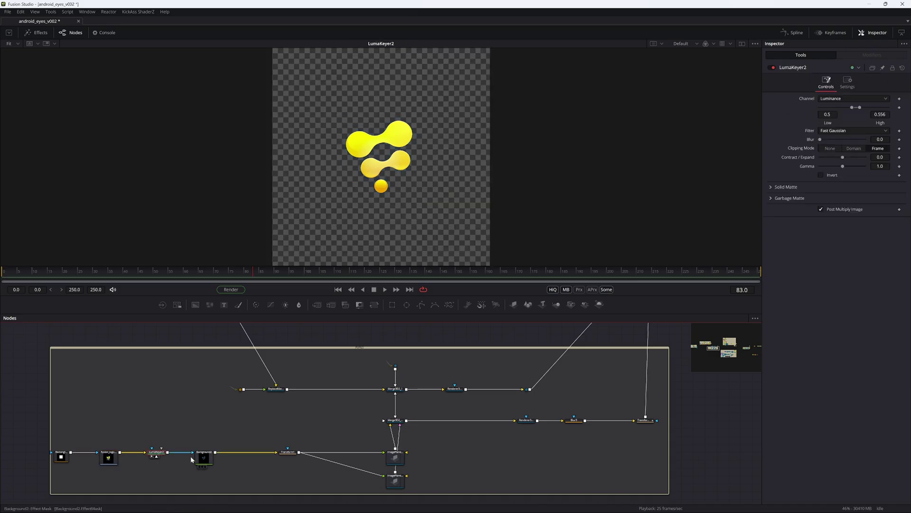
{"action": "left_click", "coordinate": [204, 457]}
{"action": "key", "text": "1"}
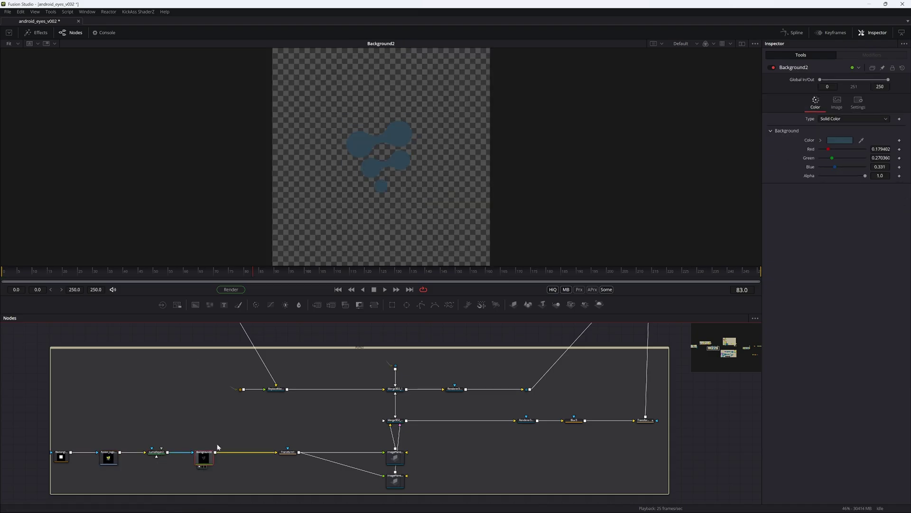
{"action": "left_click", "coordinate": [293, 453]}
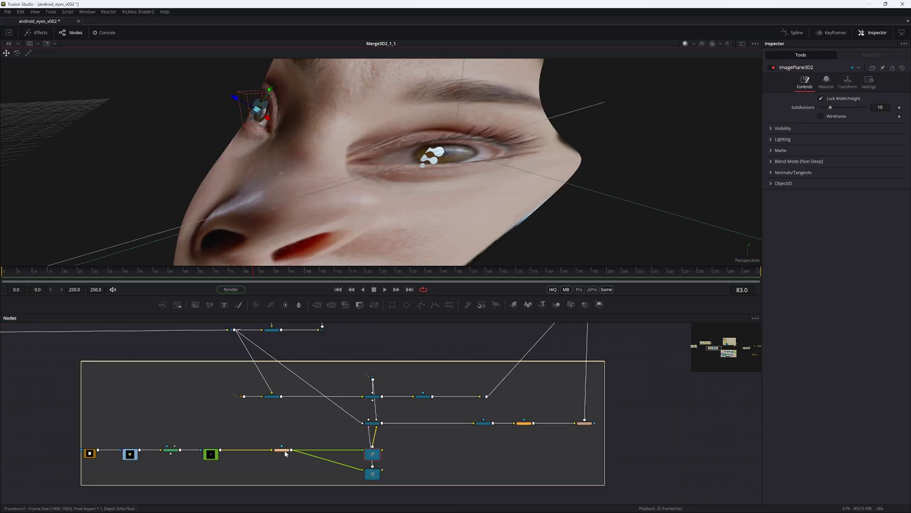
{"action": "left_click", "coordinate": [285, 453]}
{"action": "key", "text": "1"}
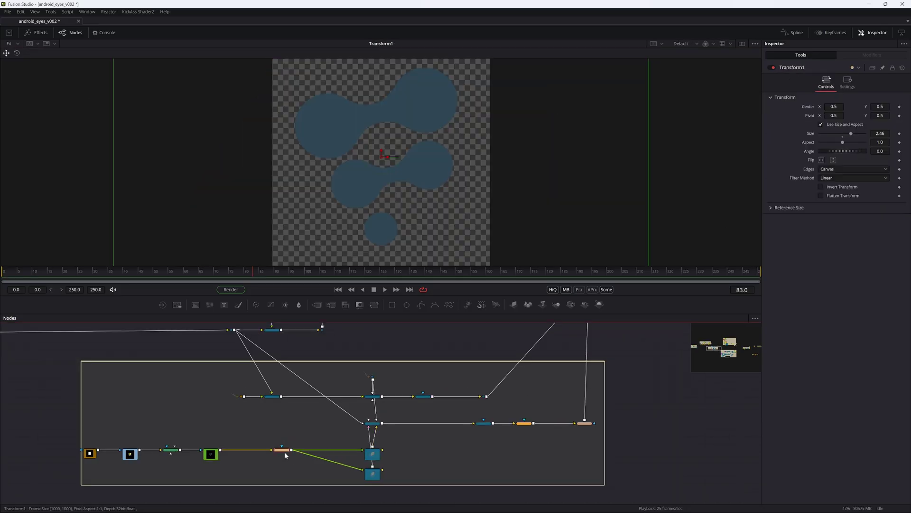
- View the logo on ImagePlane3D2 and its placement over the eyes in Merge3D2_1_1
{"action": "left_click", "coordinate": [368, 454]}
{"action": "key", "text": "1"}
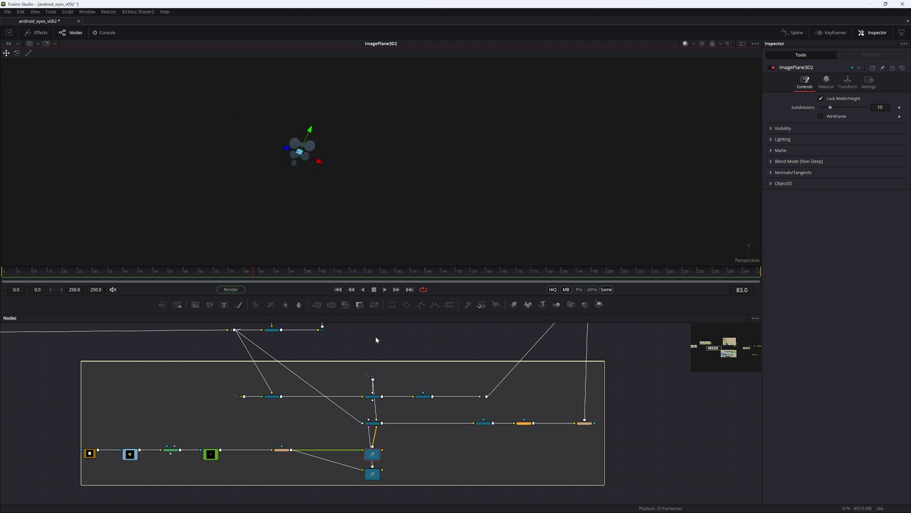
{"action": "left_click", "coordinate": [372, 424]}
{"action": "key", "text": "1"}
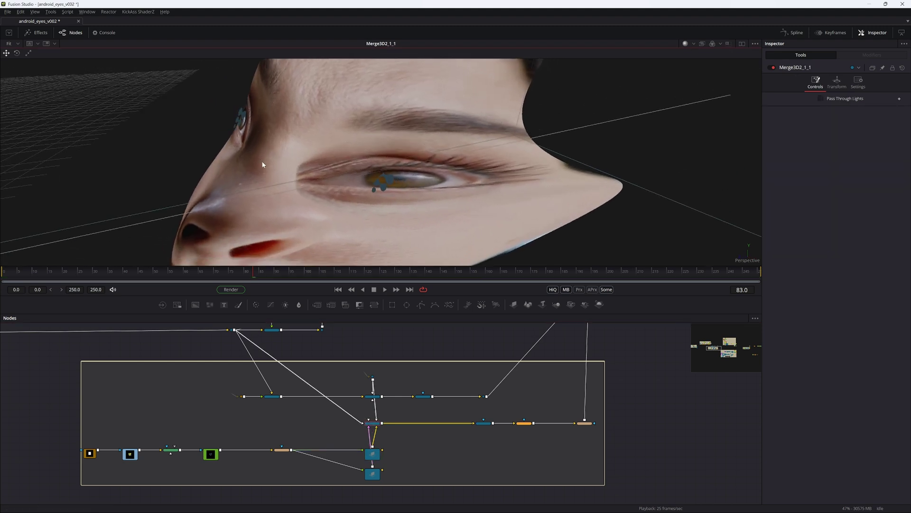
- Disconnect the face geometry from Merge3D2_1_1 so that it carries only the logo planes
{"action": "left_click_drag", "start_coordinate": [254, 155], "coordinate": [314, 177]}
{"action": "left_click_drag", "start_coordinate": [475, 410], "coordinate": [457, 412]}
{"action": "left_click_drag", "start_coordinate": [352, 430], "coordinate": [352, 429]}
- Play back Renderer3D2_1_1's rendered logo matte and save the composition
{"action": "left_click", "coordinate": [468, 425]}
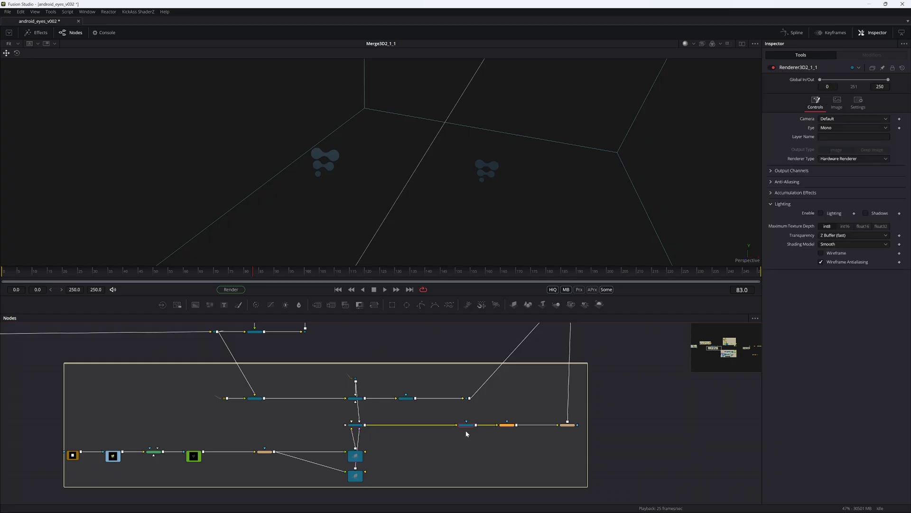
{"action": "key", "text": "1"}
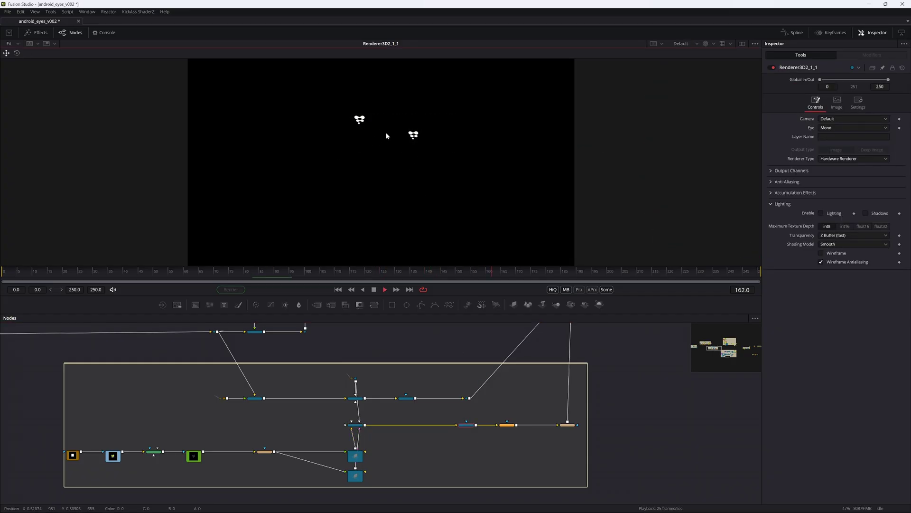
{"action": "key", "text": "space"}
{"action": "key", "text": "ctrl+s"}
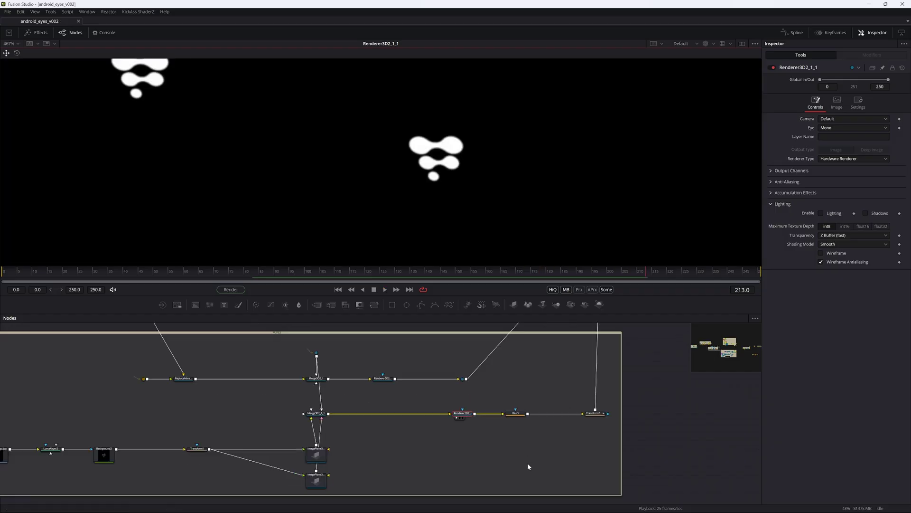
- Inspect the Blur3 and Transform2 nodes that follow the logo render
{"action": "left_click", "coordinate": [515, 414]}
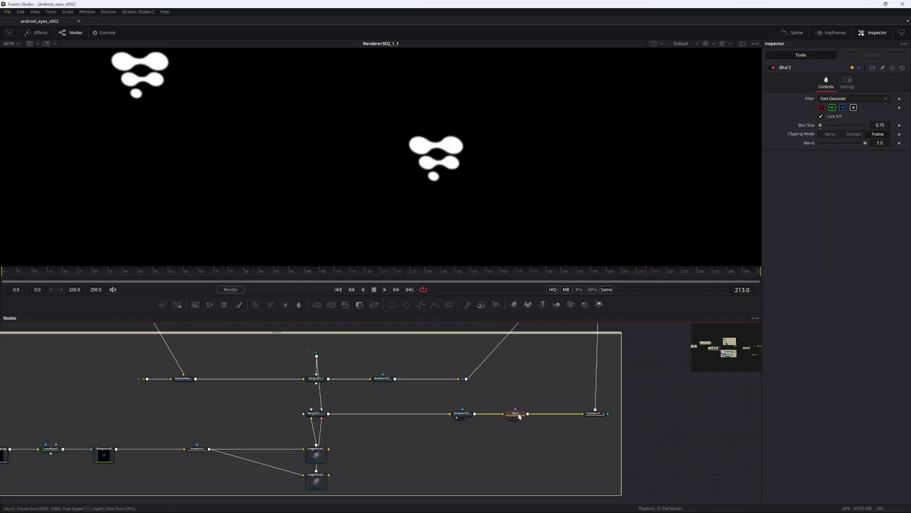
{"action": "left_click", "coordinate": [594, 413]}
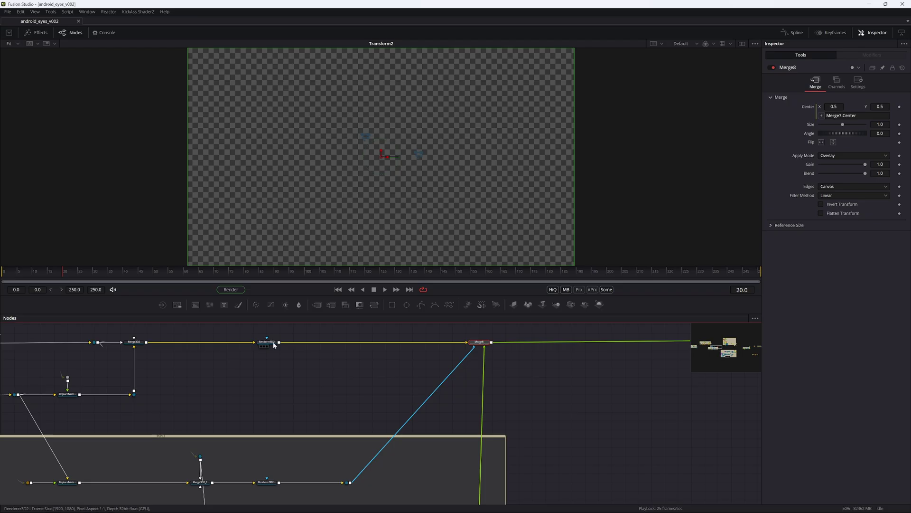
- View Renderer3D2's face patch and bring the Merge3D2 nodes feeding it into view
{"action": "left_click", "coordinate": [273, 343]}
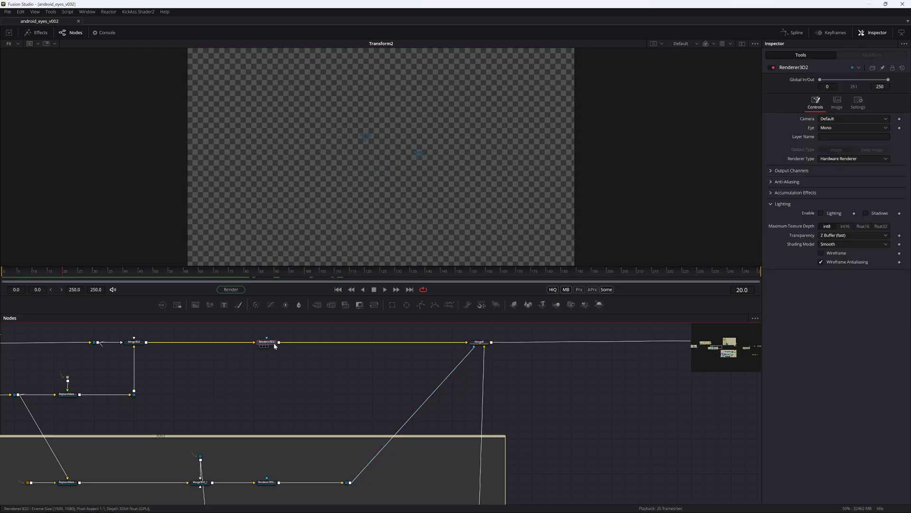
{"action": "key", "text": "1"}
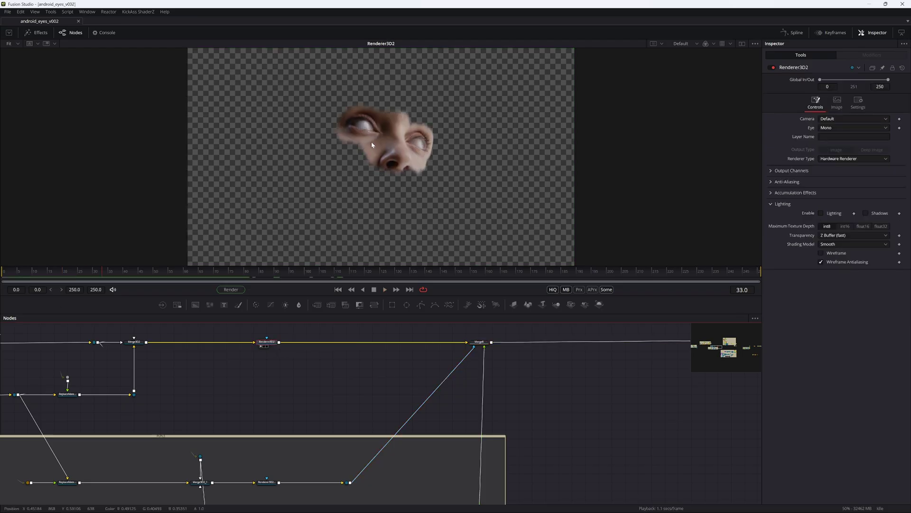
{"action": "left_click_drag", "start_coordinate": [398, 366], "coordinate": [424, 324]}
{"action": "left_click_drag", "start_coordinate": [184, 381], "coordinate": [499, 421]}
{"action": "left_click_drag", "start_coordinate": [266, 356], "coordinate": [299, 405]}
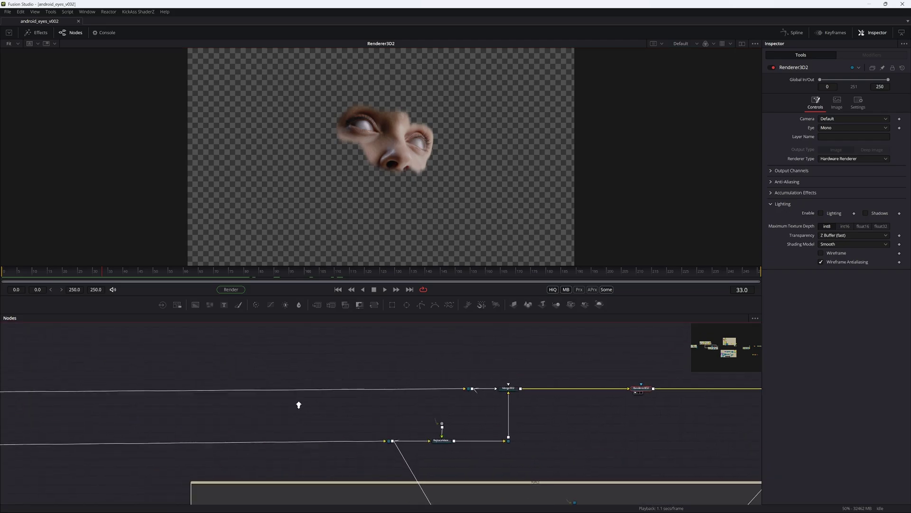
- View Polygon5's eye mask and bring the surrounding eye-blanking nodes into view
{"action": "scroll", "coordinate": [299, 405], "scroll_direction": "left", "scroll_amount": 10}
{"action": "scroll", "coordinate": [299, 405], "scroll_direction": "up", "scroll_amount": 3}
{"action": "left_click", "coordinate": [161, 375]}
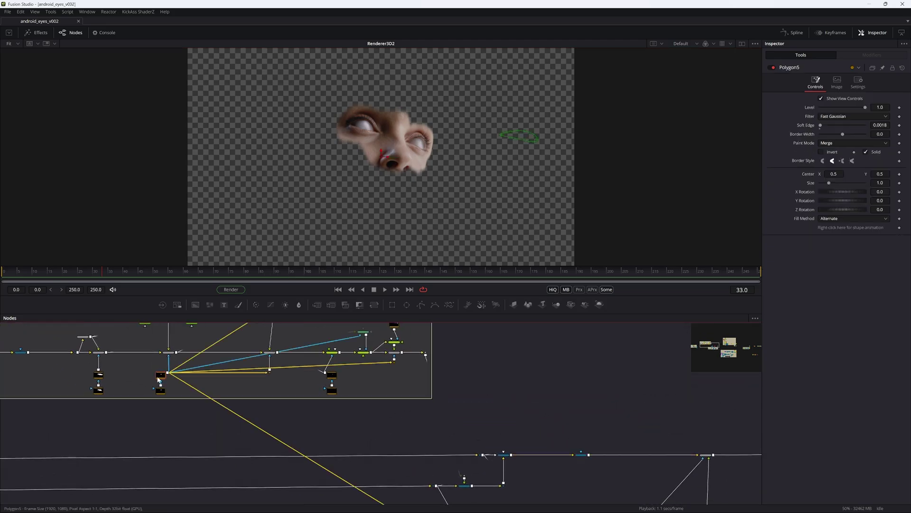
{"action": "key", "text": "1"}
{"action": "left_click_drag", "start_coordinate": [192, 363], "coordinate": [211, 405]}
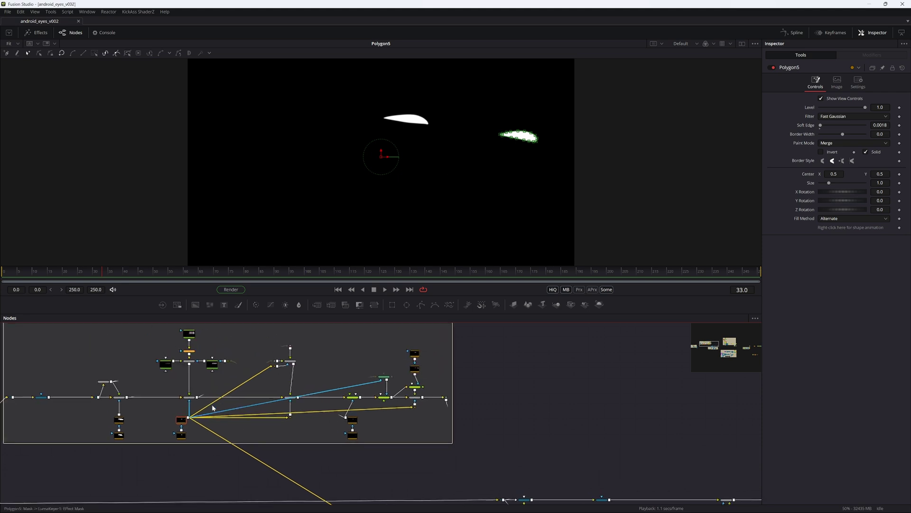
- View ReplaceMaterial3D2 in the 3D perspective, orbit around its masked eye shapes and play them back
{"action": "scroll", "coordinate": [190, 406], "scroll_direction": "up", "scroll_amount": 5}
{"action": "left_click", "coordinate": [195, 383]}
{"action": "key", "text": "1"}
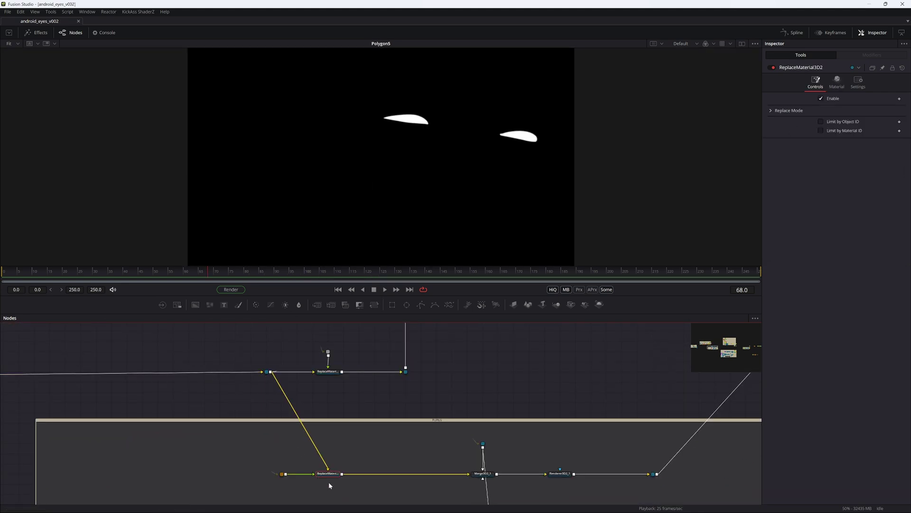
{"action": "key", "text": "1"}
{"action": "left_click_drag", "start_coordinate": [464, 185], "coordinate": [407, 127]}
{"action": "scroll", "coordinate": [378, 171], "scroll_direction": "down", "scroll_amount": 4}
{"action": "left_click", "coordinate": [388, 163]}
{"action": "scroll", "coordinate": [408, 127], "scroll_direction": "up", "scroll_amount": 4}
{"action": "key", "text": "space"}
{"action": "key", "text": "space"}
- View Renderer3D2_1's rendered eye matte and play it back
{"action": "scroll", "coordinate": [186, 455], "scroll_direction": "down", "scroll_amount": 6}
{"action": "left_click_drag", "start_coordinate": [424, 419], "coordinate": [373, 406]}
{"action": "scroll", "coordinate": [373, 406], "scroll_direction": "up", "scroll_amount": 3}
{"action": "left_click", "coordinate": [325, 418]}
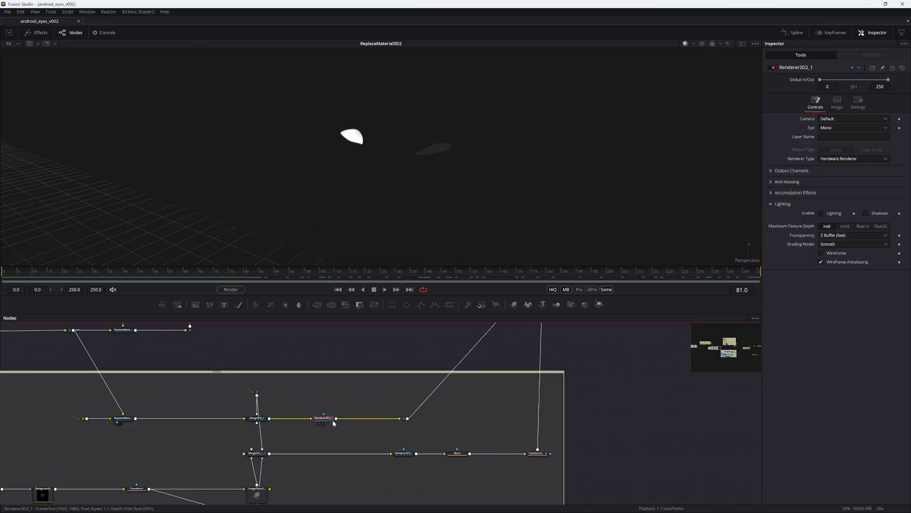
{"action": "key", "text": "1"}
{"action": "key", "text": "space"}
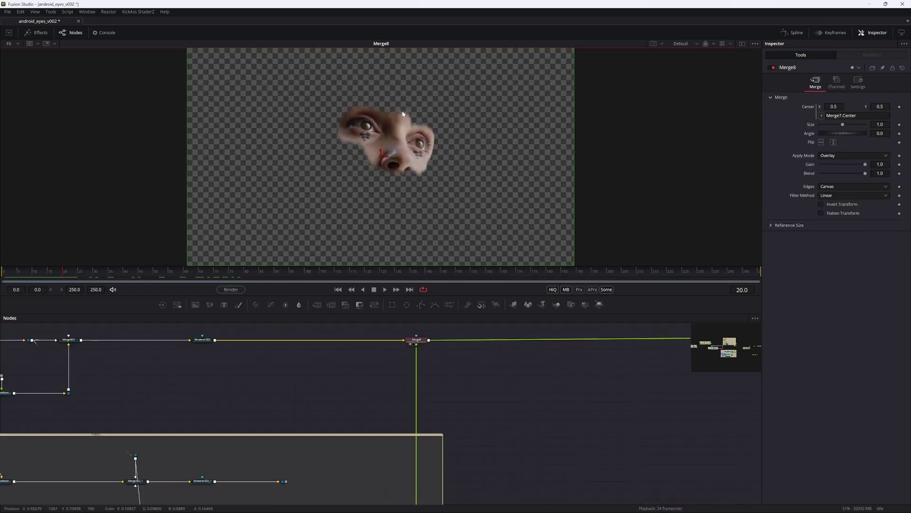
- Compare the logo eyes in Merge8 with and without the rendered eye matte by scrubbing close up
{"action": "scroll", "coordinate": [432, 101], "scroll_direction": "up", "scroll_amount": 3}
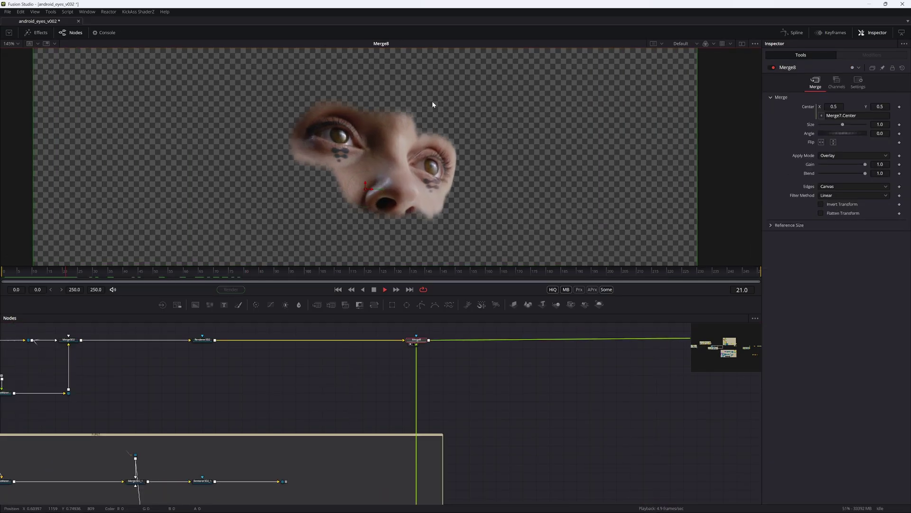
{"action": "left_click_drag", "start_coordinate": [125, 271], "coordinate": [74, 271]}
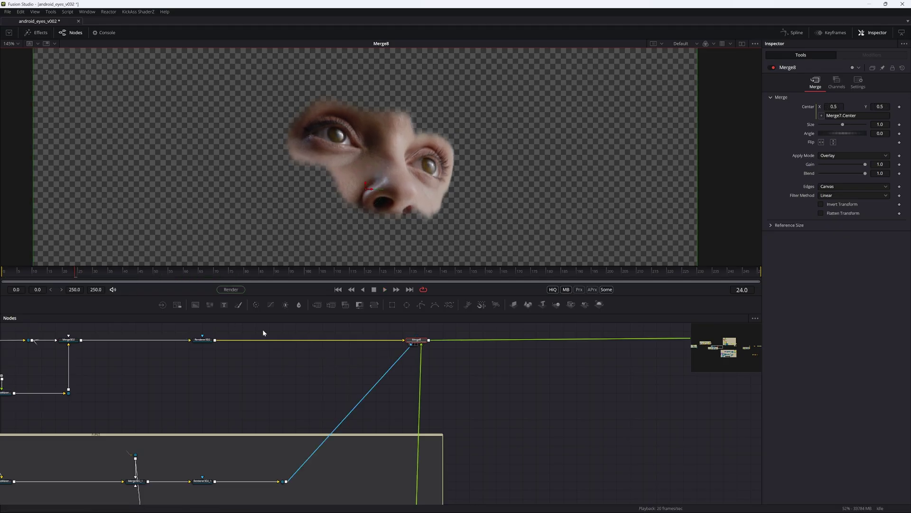
{"action": "left_click_drag", "start_coordinate": [138, 271], "coordinate": [51, 282]}
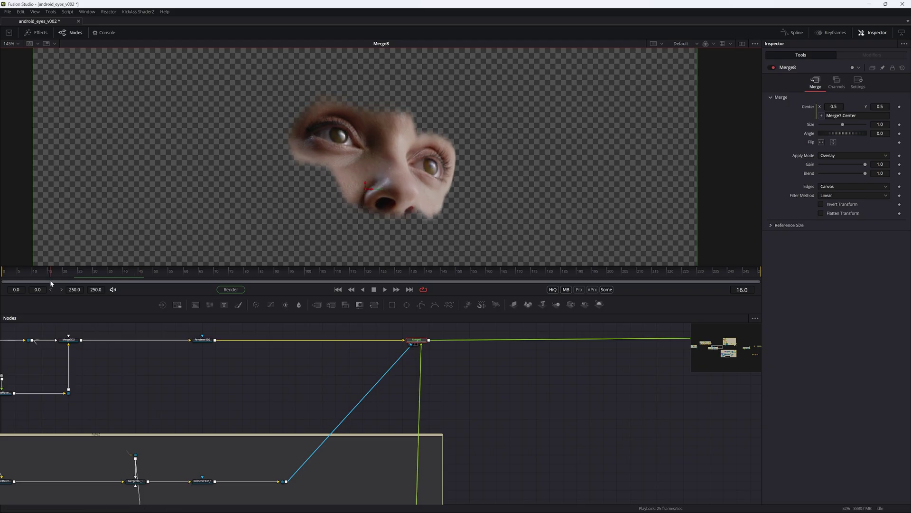
- Save the composition and play back Merge8's masked result with the full frame fitted
{"action": "key", "text": "ctrl+s"}
{"action": "key", "text": "space"}
{"action": "key", "text": "ctrl+f"}
{"action": "key", "text": "space"}
- Locate the large node group after Merge8 and bring its uppermost nodes, starting with MaskPaint1, into view
{"action": "left_click_drag", "start_coordinate": [561, 382], "coordinate": [179, 400]}
{"action": "scroll", "coordinate": [449, 401], "scroll_direction": "down", "scroll_amount": 4}
{"action": "left_click_drag", "start_coordinate": [319, 383], "coordinate": [342, 504]}
{"action": "scroll", "coordinate": [393, 423], "scroll_direction": "up", "scroll_amount": 2}
{"action": "left_click_drag", "start_coordinate": [365, 439], "coordinate": [316, 309]}
{"action": "left_click_drag", "start_coordinate": [563, 364], "coordinate": [305, 352]}
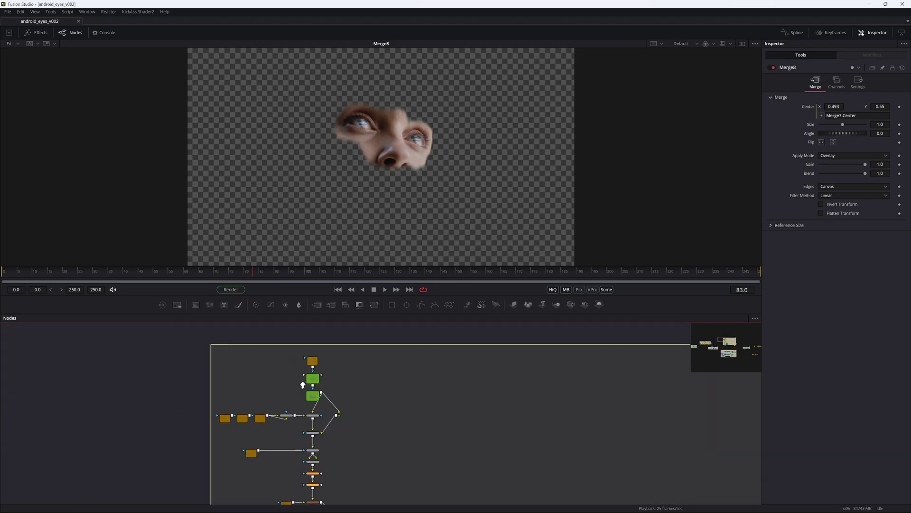
{"action": "scroll", "coordinate": [303, 382], "scroll_direction": "up", "scroll_amount": 2}
{"action": "scroll", "coordinate": [349, 399], "scroll_direction": "down", "scroll_amount": 6}
{"action": "left_click_drag", "start_coordinate": [432, 409], "coordinate": [361, 360]}
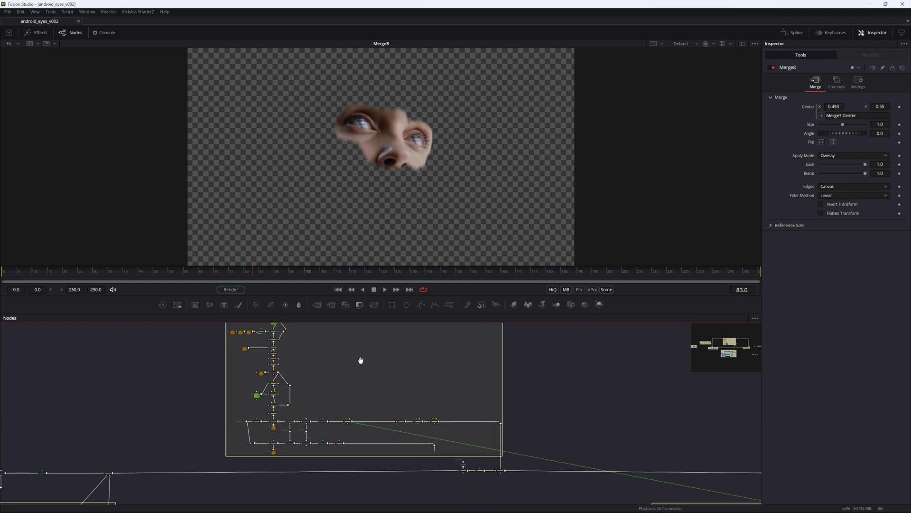
{"action": "scroll", "coordinate": [361, 360], "scroll_direction": "up", "scroll_amount": 10}
- View MaskPaint1, select its horizontal polyline stroke and examine the dotted line up close
{"action": "left_click", "coordinate": [321, 388]}
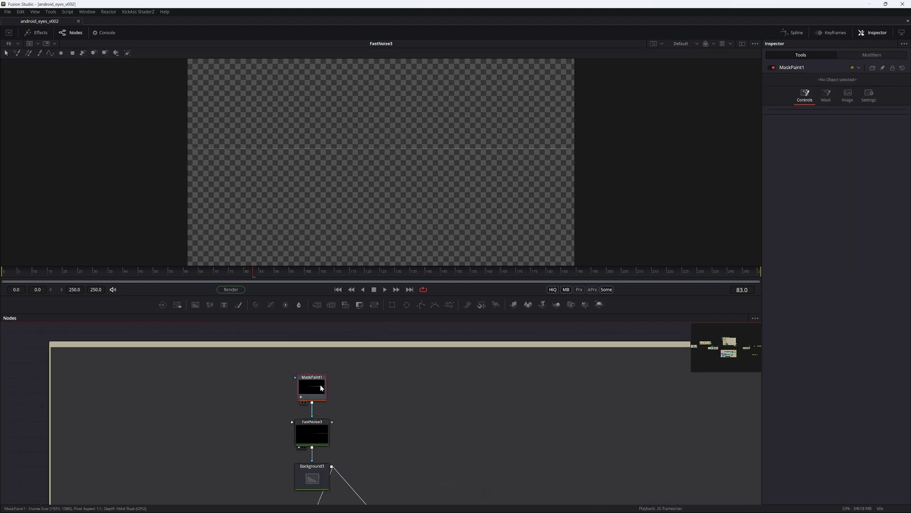
{"action": "key", "text": "1"}
{"action": "key", "text": "space"}
{"action": "left_click", "coordinate": [409, 149]}
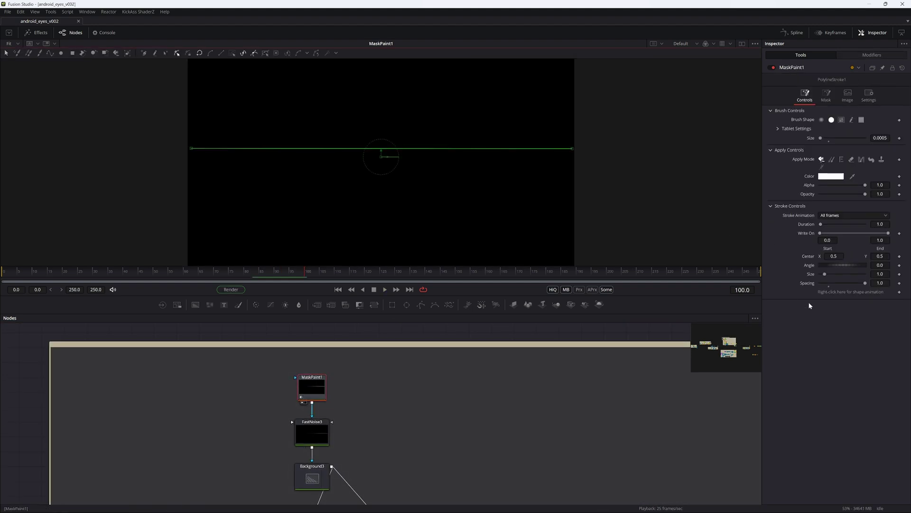
{"action": "scroll", "coordinate": [557, 163], "scroll_direction": "up", "scroll_amount": 8}
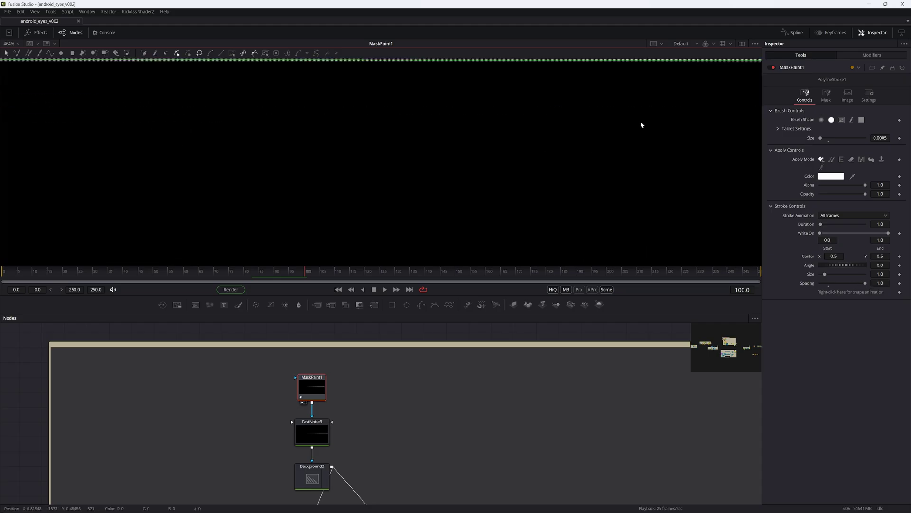
{"action": "scroll", "coordinate": [598, 179], "scroll_direction": "up", "scroll_amount": 6}
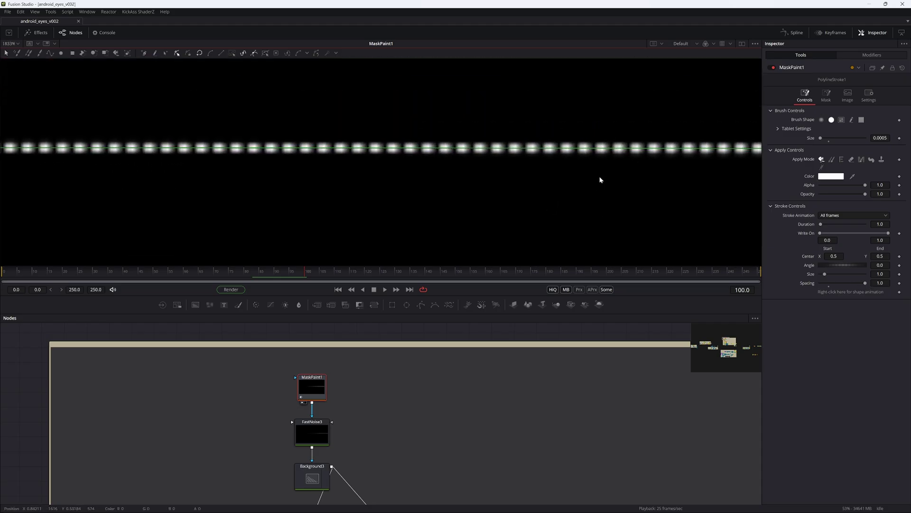
- Try a tighter Spacing on MaskPaint1's polyline stroke and return it to its maximum
{"action": "left_click_drag", "start_coordinate": [864, 282], "coordinate": [863, 285]}
{"action": "left_click_drag", "start_coordinate": [826, 290], "coordinate": [892, 286]}
{"action": "key", "text": "ctrl+f"}
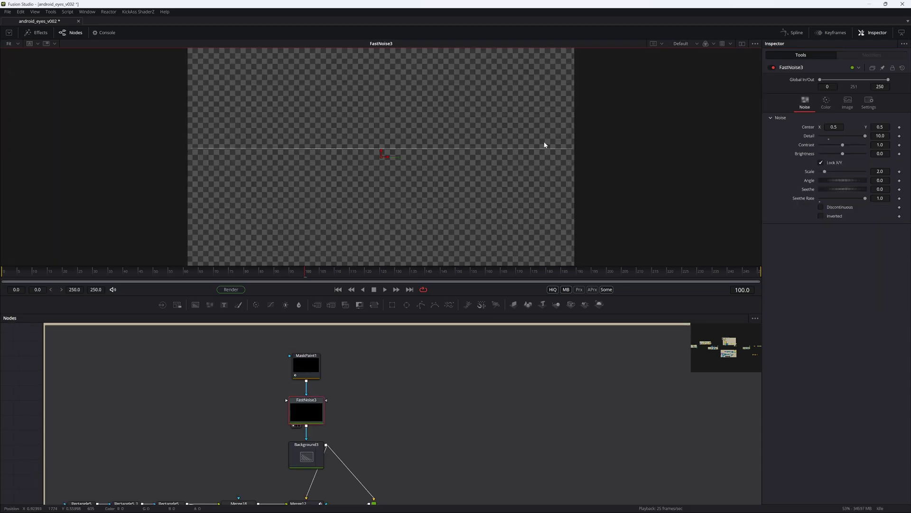
- Play back FastNoise3's alpha channel and view Background3 in colour
{"action": "key", "text": "a"}
{"action": "key", "text": "space"}
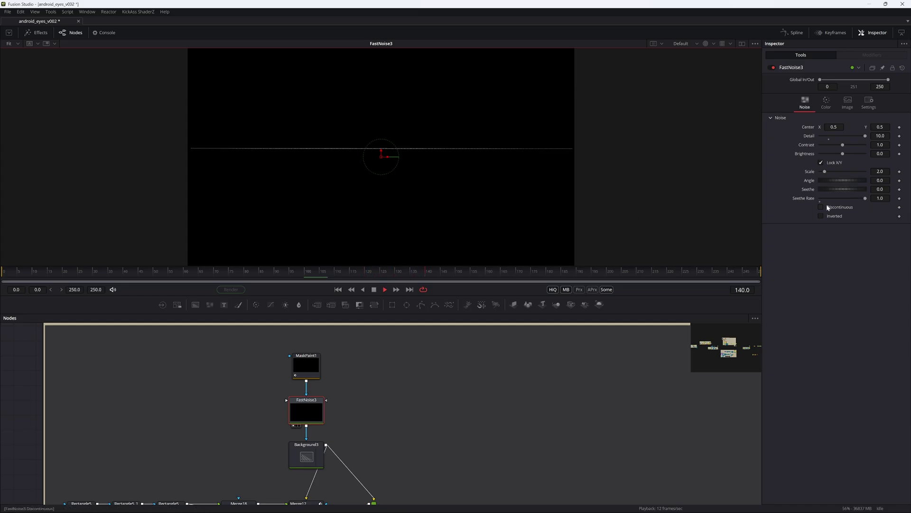
{"action": "left_click", "coordinate": [311, 455]}
{"action": "key", "text": "space"}
{"action": "key", "text": "1"}
{"action": "left_click", "coordinate": [706, 43]}
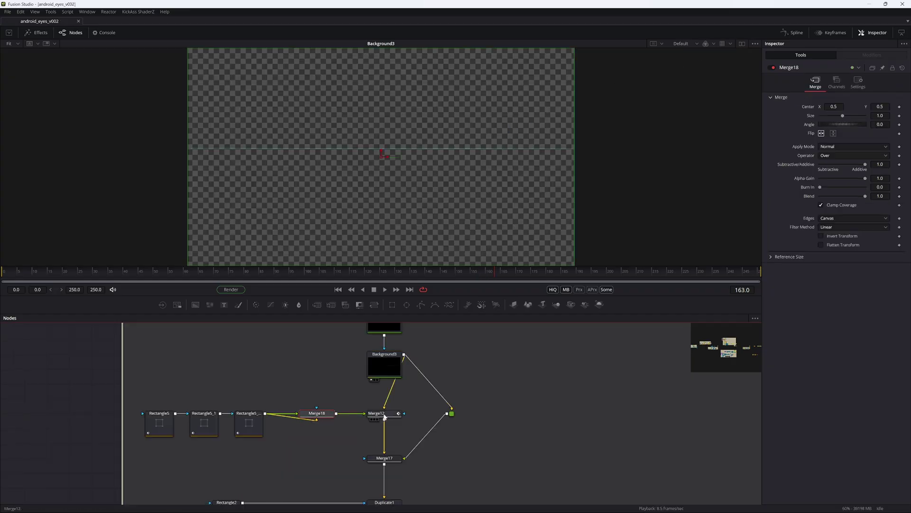
- Play back Merge18's combined stripe matte and Rectangle5's single moving bar
{"action": "key", "text": "1"}
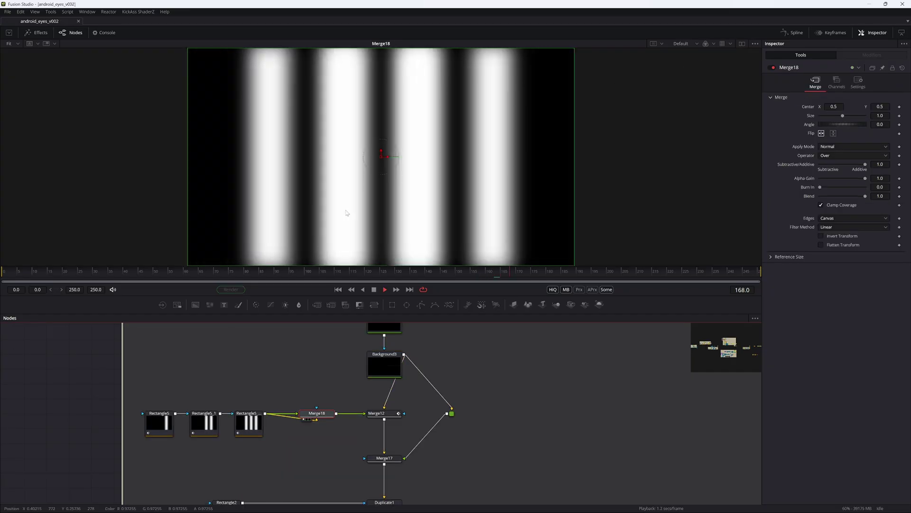
{"action": "left_click", "coordinate": [155, 427]}
{"action": "key", "text": "1"}
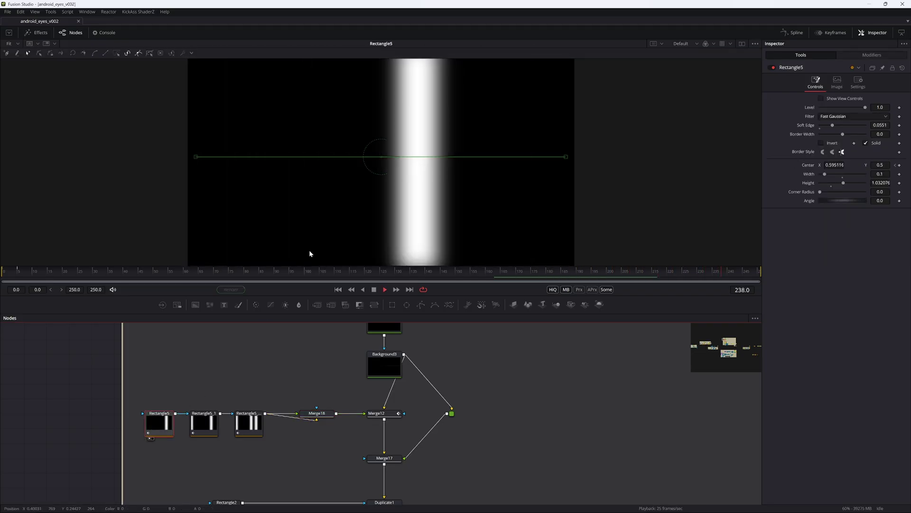
{"action": "key", "text": "space"}
- Show Rectangle5's keyframes fitted to the timeline and select its Center displacement keys
{"action": "left_click", "coordinate": [836, 32]}
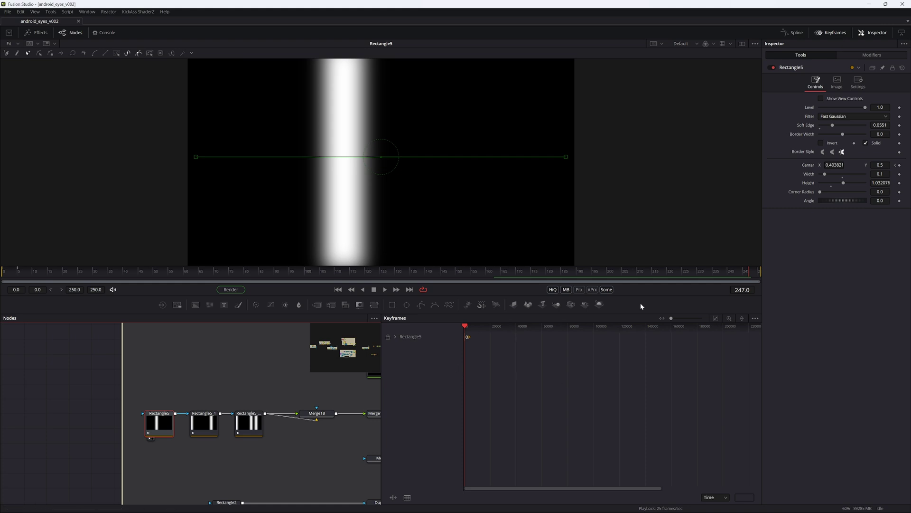
{"action": "left_click", "coordinate": [715, 319]}
{"action": "left_click", "coordinate": [396, 337]}
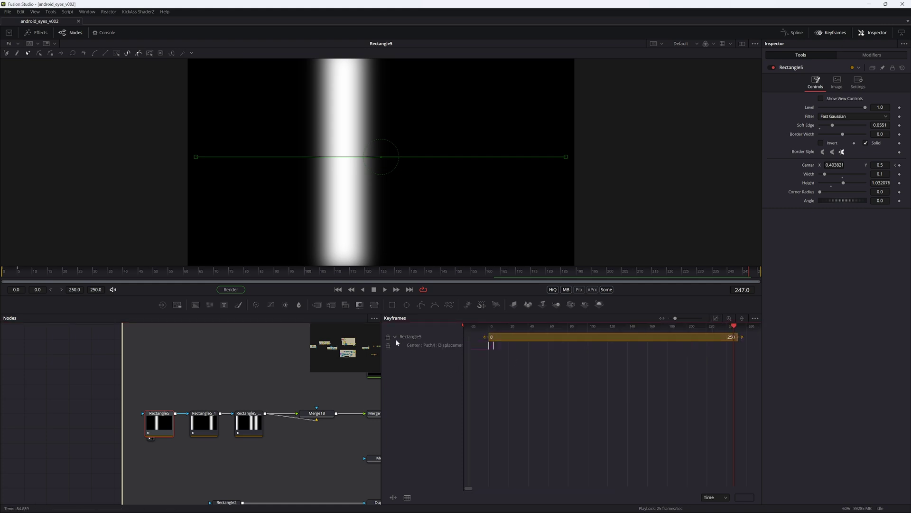
{"action": "left_click_drag", "start_coordinate": [480, 355], "coordinate": [538, 343]}
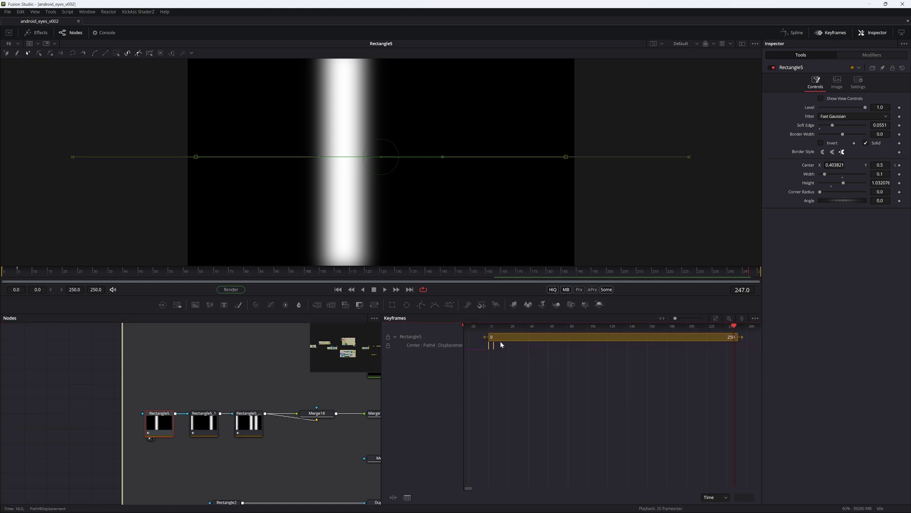
- Go to frame 5 and examine Rectangle5's Displacement curve and its looping options in the Spline editor
{"action": "mouse_move", "coordinate": [18, 278]}
{"action": "left_mouse_down"}
{"action": "mouse_move", "coordinate": [7, 279]}
{"action": "mouse_move", "coordinate": [19, 278]}
{"action": "left_mouse_up"}
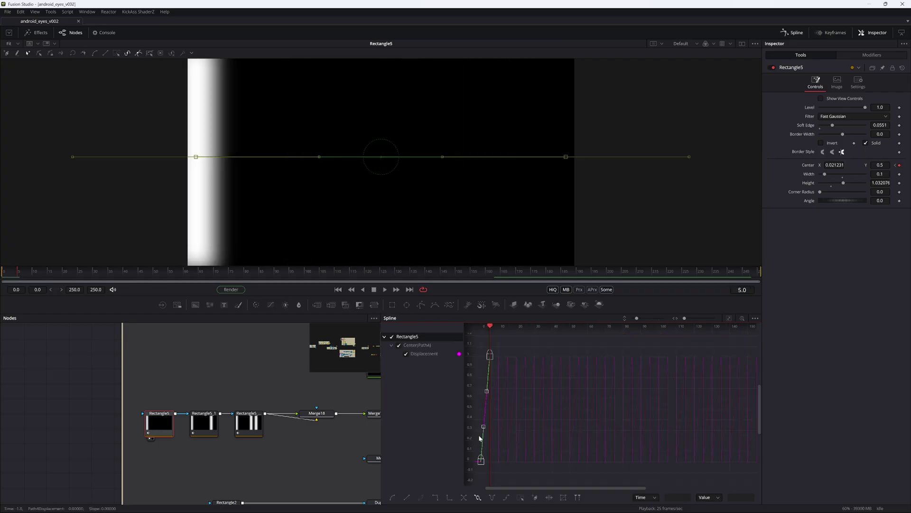
{"action": "left_click_drag", "start_coordinate": [507, 435], "coordinate": [559, 410]}
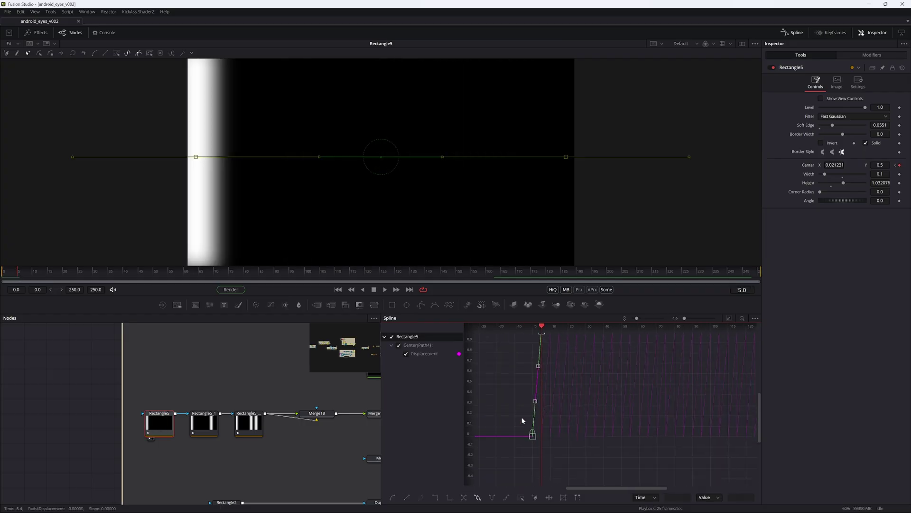
{"action": "right_click", "coordinate": [522, 417]}
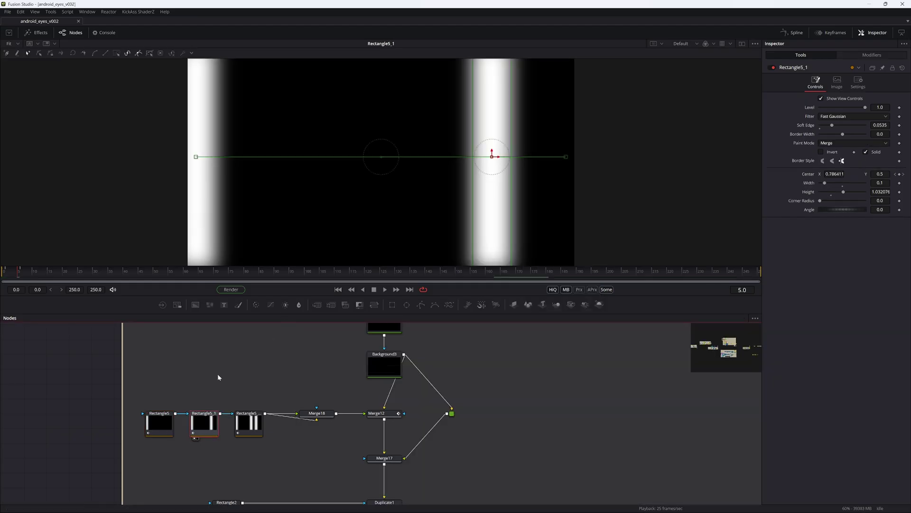
- Scrub Rectangle5_1, view the third rectangle mask and play back Merge18's mirrored stripes
{"action": "left_click_drag", "start_coordinate": [217, 374], "coordinate": [172, 412]}
{"action": "left_click_drag", "start_coordinate": [17, 277], "coordinate": [73, 276]}
{"action": "left_click", "coordinate": [202, 460]}
{"action": "key", "text": "1"}
{"action": "left_click", "coordinate": [267, 453]}
{"action": "key", "text": "1"}
{"action": "key", "text": "space"}
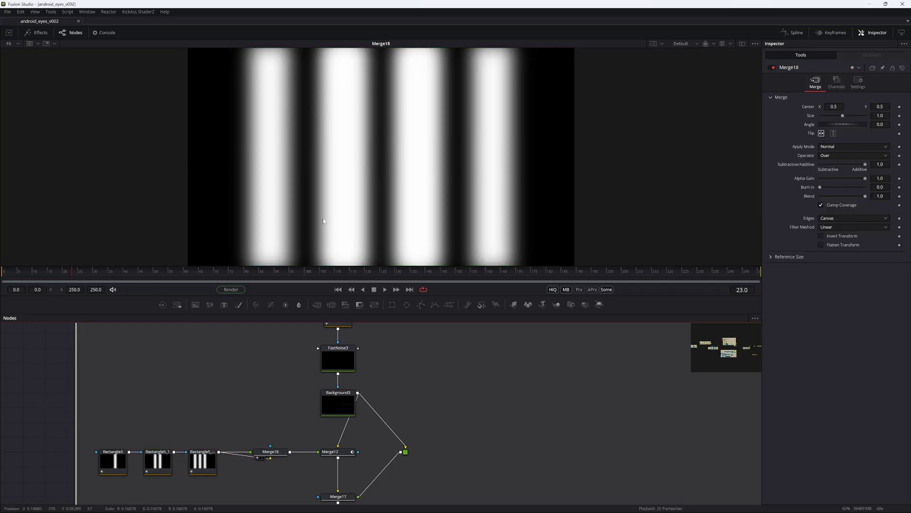
{"action": "scroll", "coordinate": [335, 206], "scroll_direction": "down", "scroll_amount": 3}
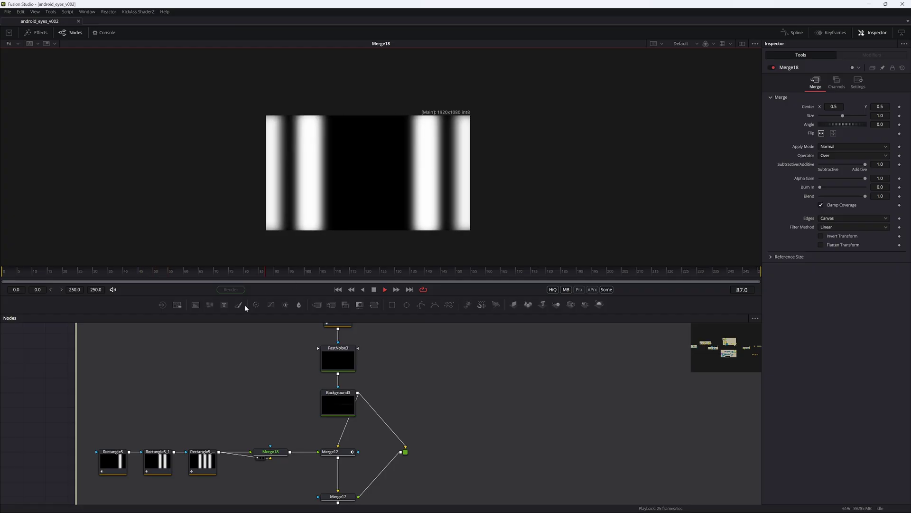
{"action": "key", "text": "space"}
- Compare Merge12's masked line with the unmasked Background3
{"action": "left_click", "coordinate": [331, 452]}
{"action": "key", "text": "1"}
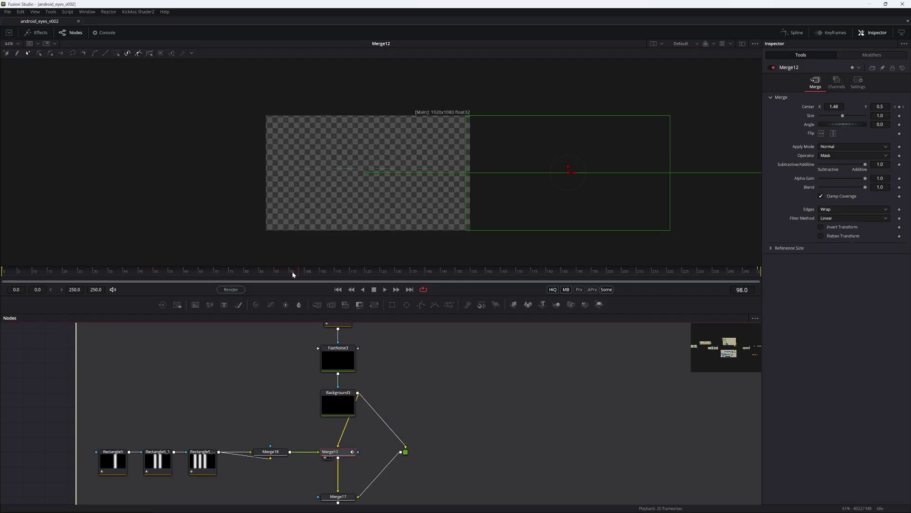
{"action": "left_click", "coordinate": [336, 394]}
{"action": "key", "text": "1"}
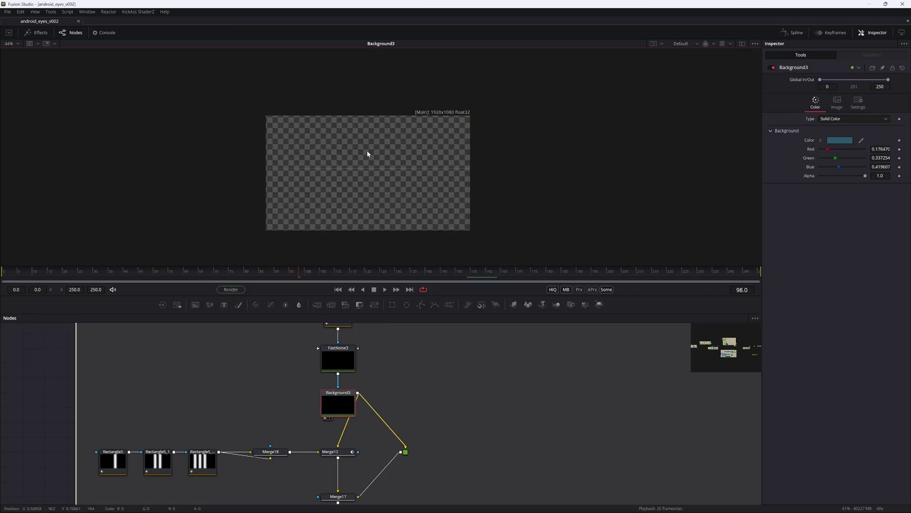
{"action": "scroll", "coordinate": [366, 176], "scroll_direction": "up", "scroll_amount": 5}
- Play back and scrub Merge12 to examine how the moving stripes mask the line
{"action": "left_click", "coordinate": [337, 452]}
{"action": "key", "text": "1"}
{"action": "key", "text": "space"}
{"action": "key", "text": "ctrl+f"}
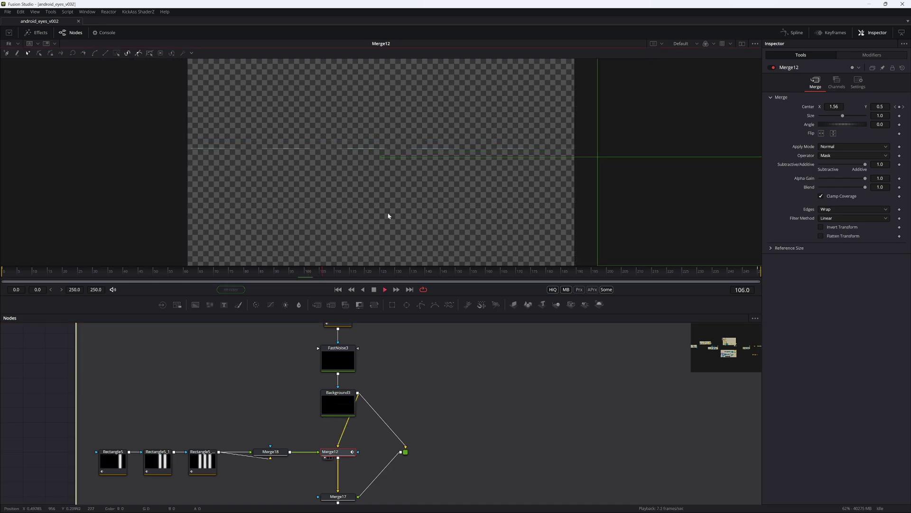
{"action": "left_click_drag", "start_coordinate": [355, 274], "coordinate": [203, 288]}
{"action": "scroll", "coordinate": [375, 440], "scroll_direction": "down", "scroll_amount": 2}
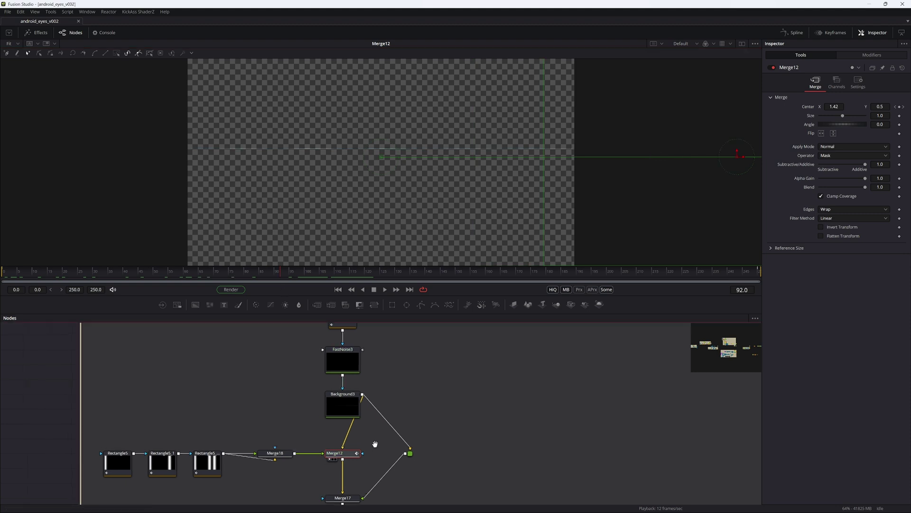
- Examine Merge17's blended dotted line up close, play it back and view Duplicate1
{"action": "left_click", "coordinate": [340, 445]}
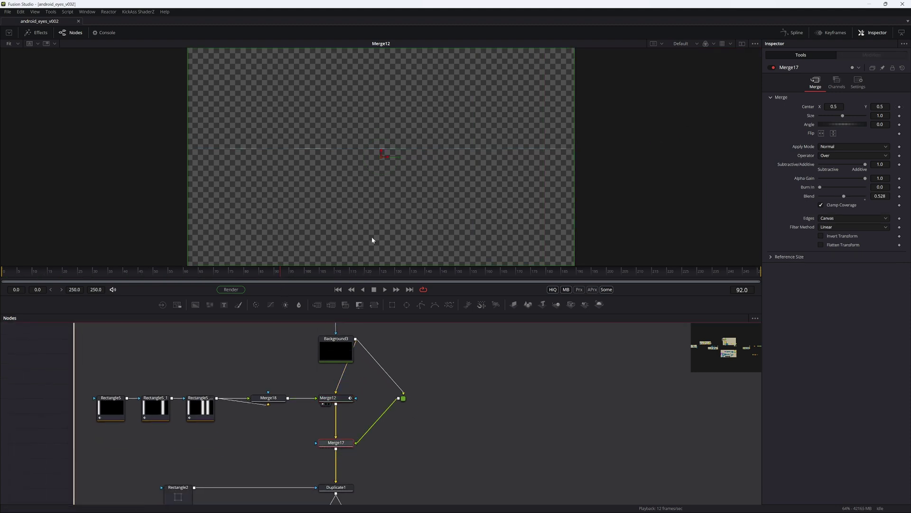
{"action": "scroll", "coordinate": [389, 192], "scroll_direction": "up", "scroll_amount": 2}
{"action": "key", "text": "1"}
{"action": "scroll", "coordinate": [473, 134], "scroll_direction": "up", "scroll_amount": 3}
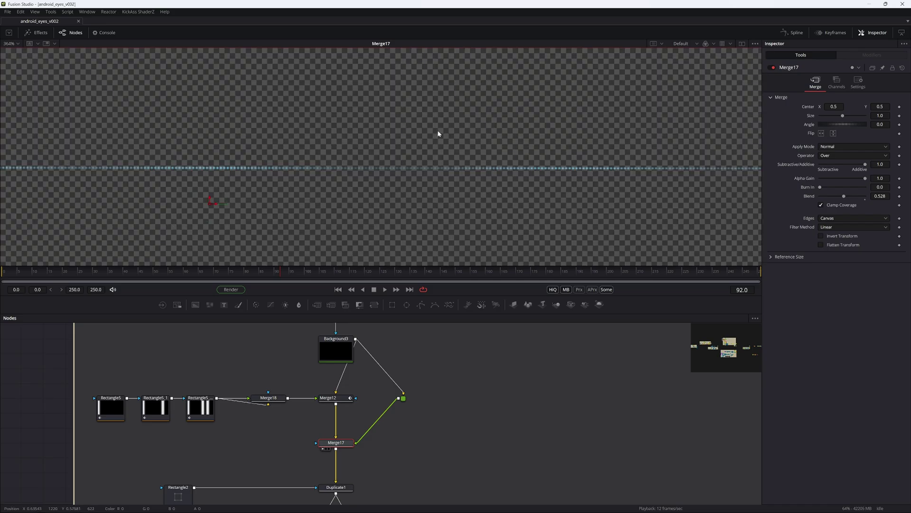
{"action": "key", "text": "ctrl+f"}
{"action": "key", "text": "space"}
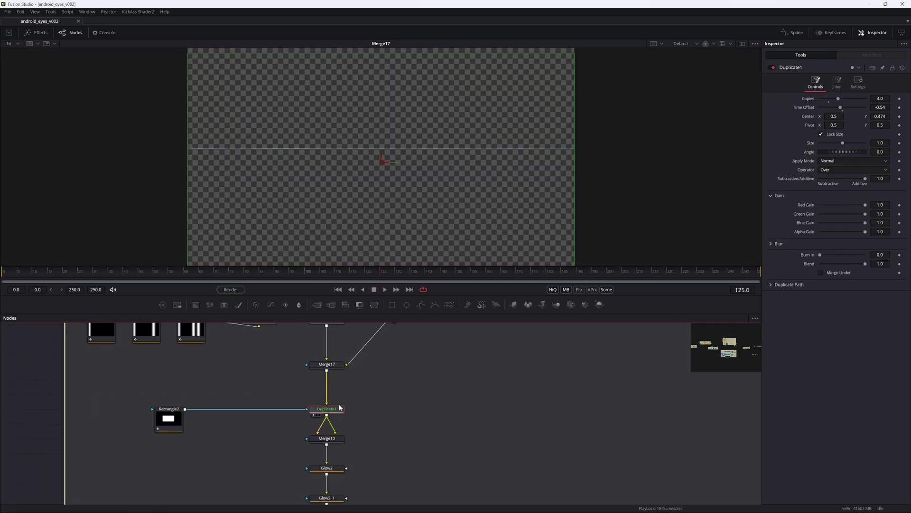
{"action": "key", "text": "space"}
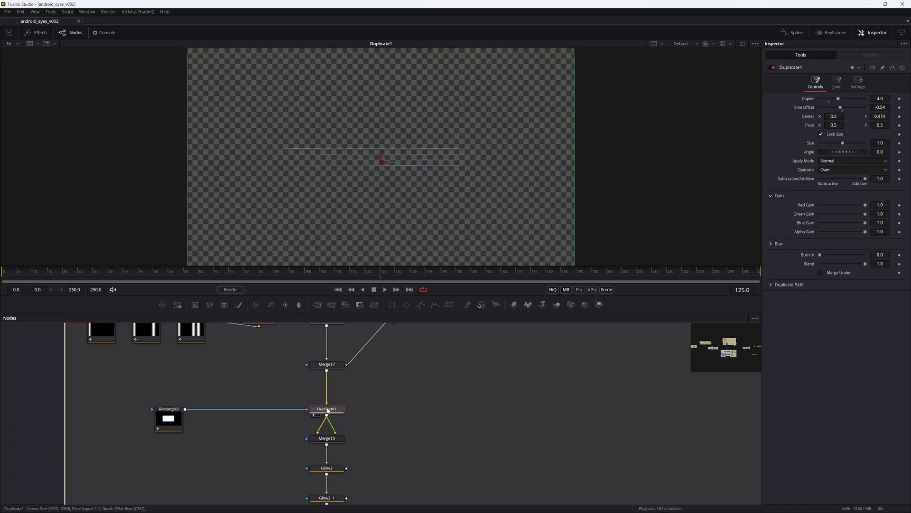
- Inspect the Rectangle2 mask, play back Duplicate1's copied lines and view Glow2
{"action": "left_click", "coordinate": [175, 422]}
{"action": "key", "text": "space"}
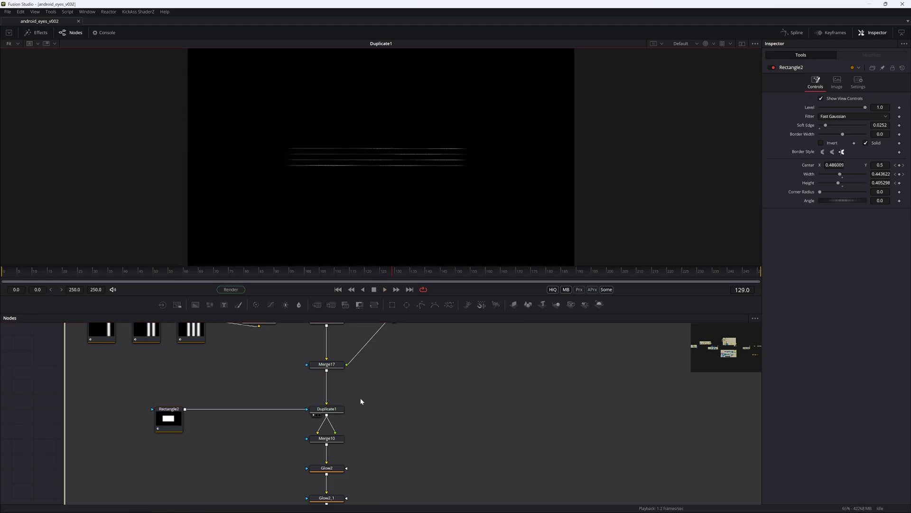
{"action": "left_click", "coordinate": [327, 428]}
{"action": "key", "text": "1"}
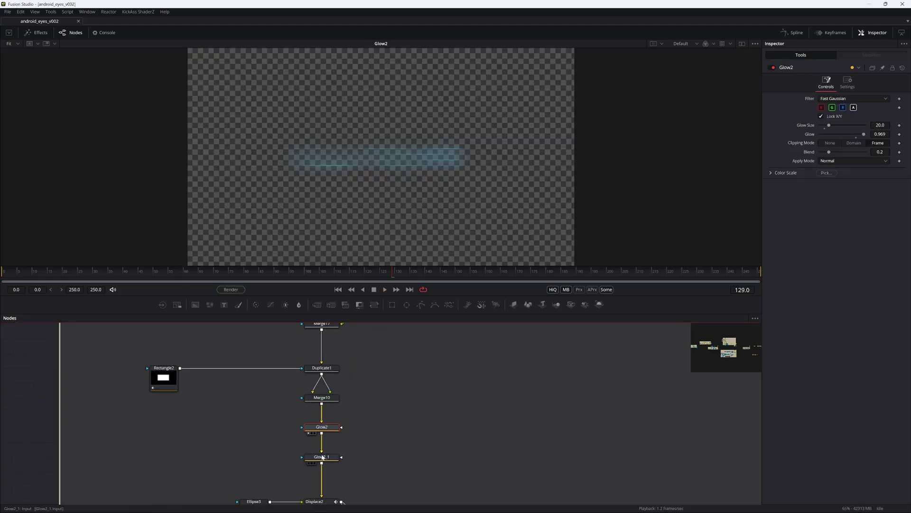
- View Displace2 and play it back from frame 0 to examine how the glowing lines bend
{"action": "left_click", "coordinate": [314, 501]}
{"action": "scroll", "coordinate": [327, 470], "scroll_direction": "down", "scroll_amount": 2}
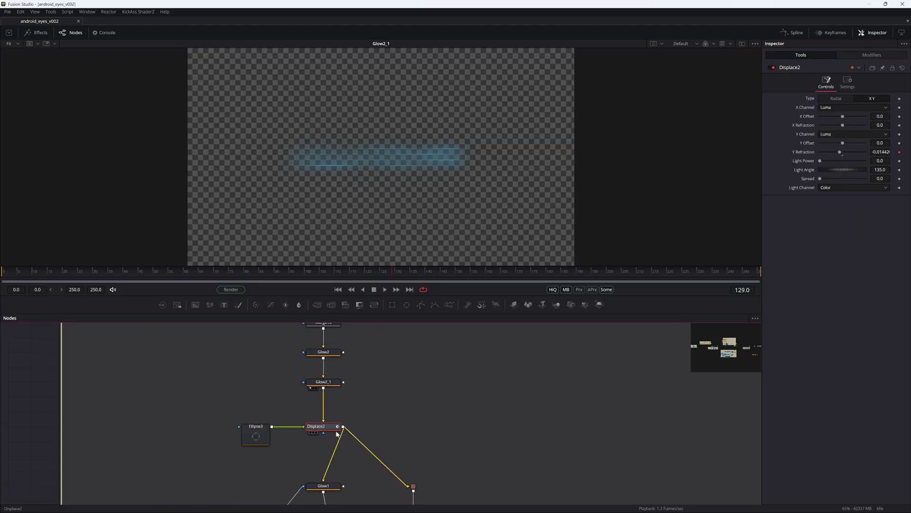
{"action": "key", "text": "1"}
{"action": "left_click_drag", "start_coordinate": [380, 280], "coordinate": [41, 310]}
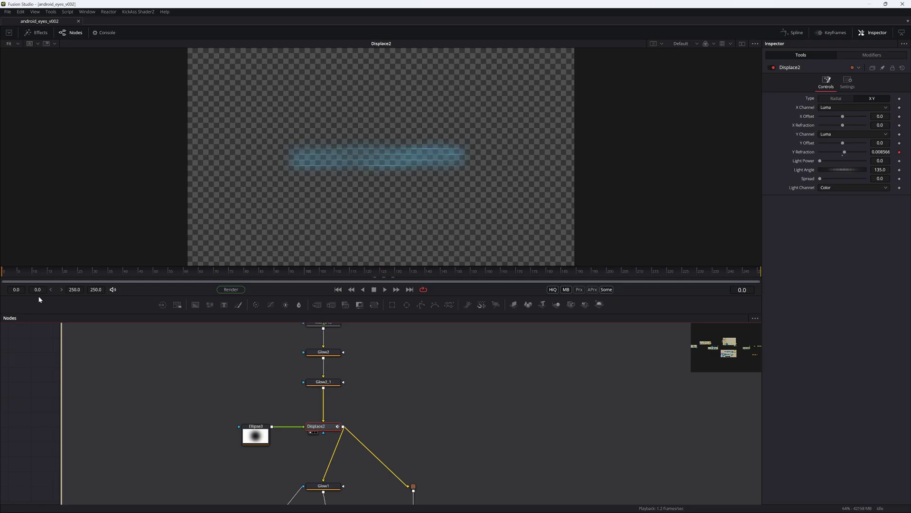
{"action": "key", "text": "space"}
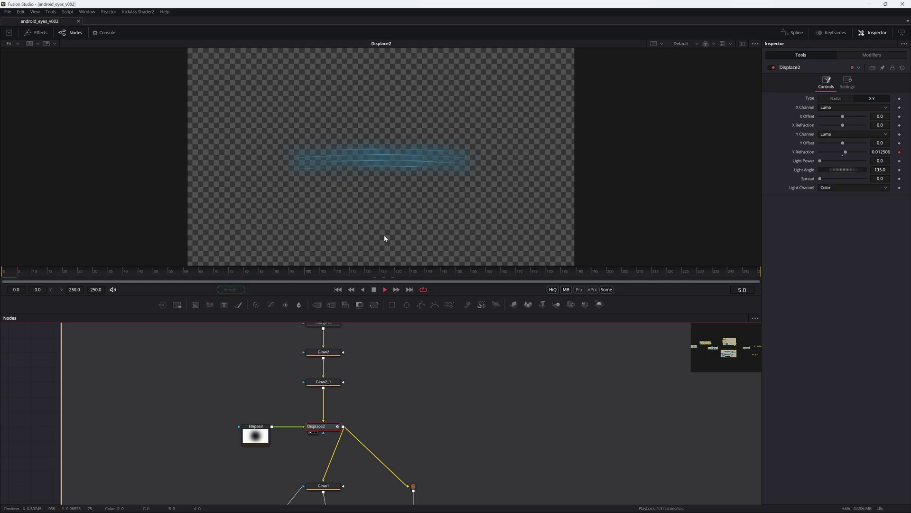
{"action": "key", "text": "space"}
{"action": "left_click_drag", "start_coordinate": [24, 275], "coordinate": [17, 274]}
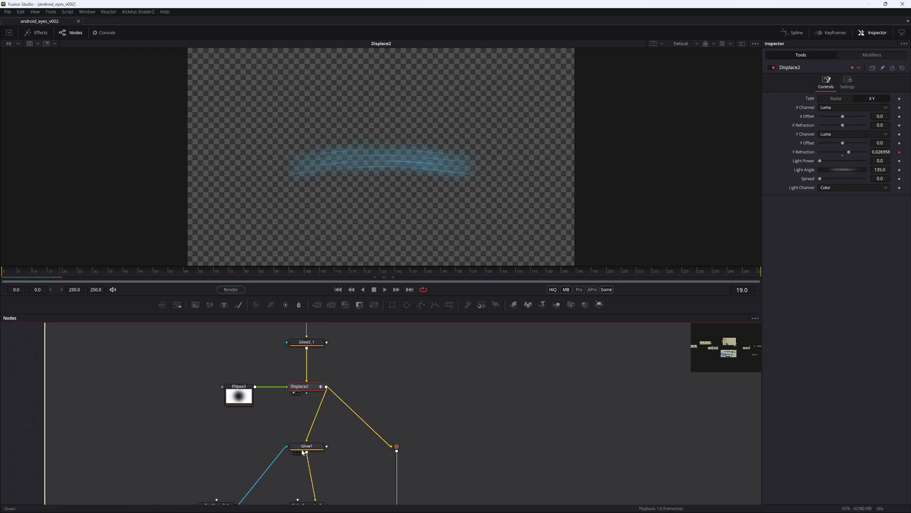
- View Glow1 and ColorCorrector5, and inspect the FastNoise3_1 settings that mask them
{"action": "left_click", "coordinate": [305, 447]}
{"action": "scroll", "coordinate": [305, 455], "scroll_direction": "down", "scroll_amount": 3}
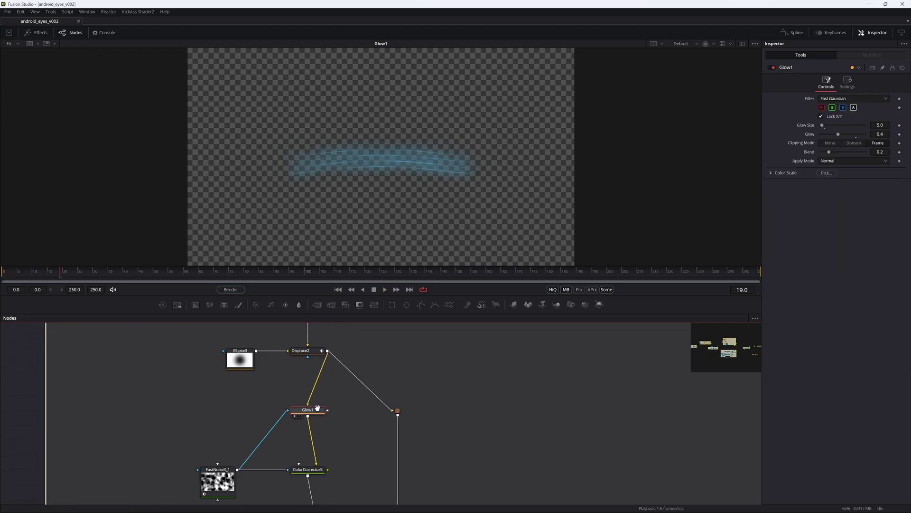
{"action": "left_click", "coordinate": [303, 446]}
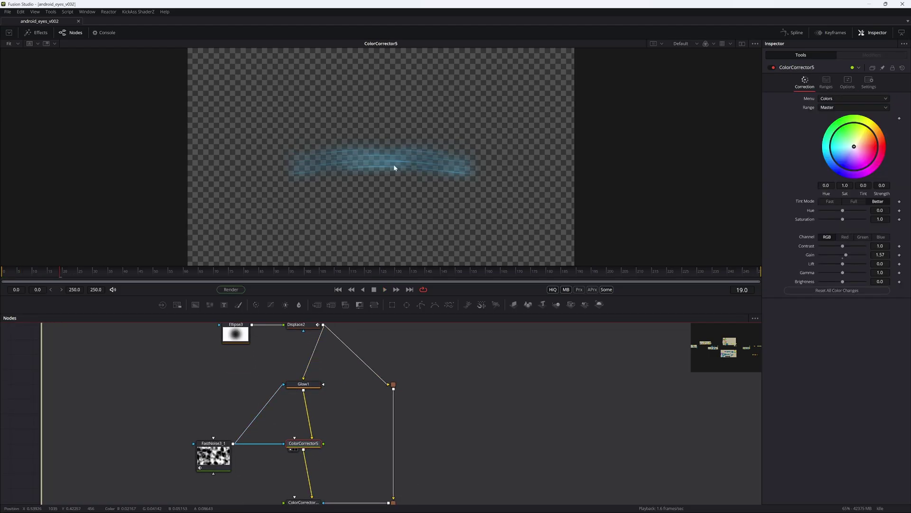
{"action": "left_click", "coordinate": [208, 459]}
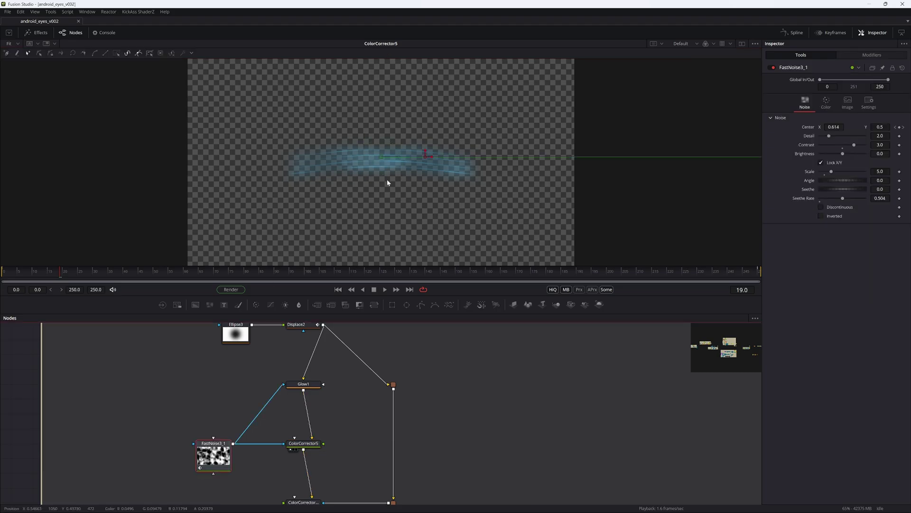
- View ColorCorrector5_1 and scrub its noise-varied lines back to frame 0
{"action": "left_click", "coordinate": [281, 444]}
{"action": "key", "text": "ctrl+z"}
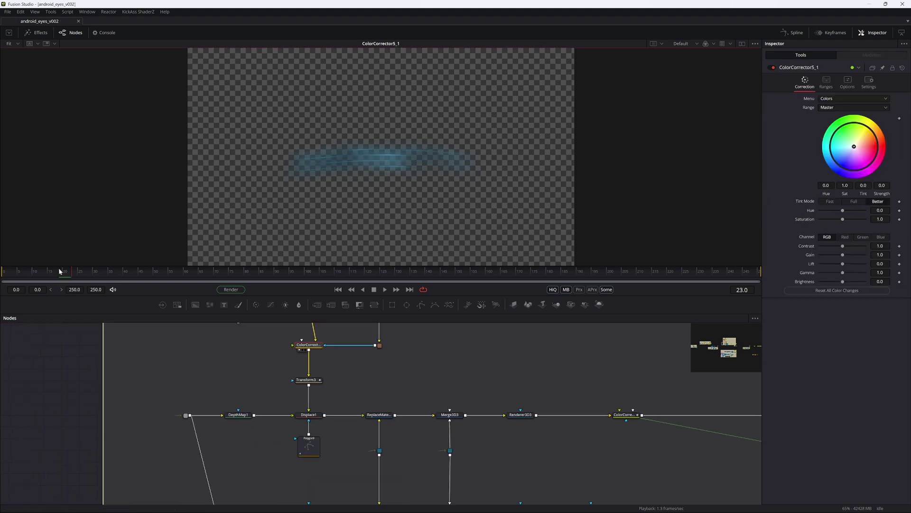
{"action": "left_click_drag", "start_coordinate": [60, 271], "coordinate": [2, 272]}
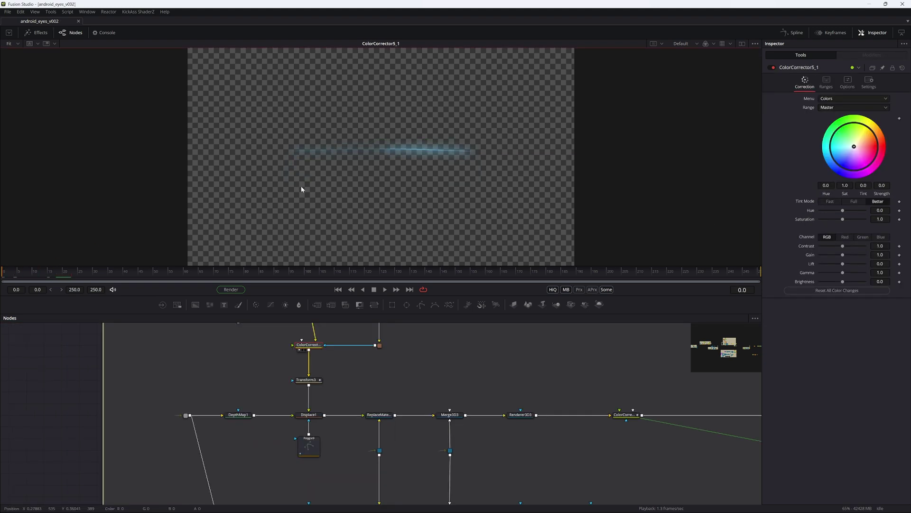
- View the face footage at PipeRouter17 and the depth map made from it in DepthMap1
{"action": "left_click", "coordinate": [186, 416]}
{"action": "key", "text": "1"}
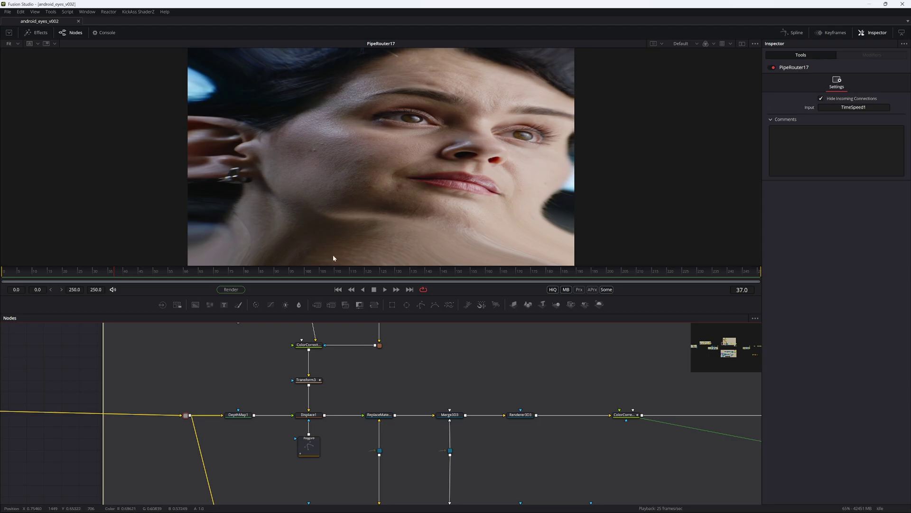
{"action": "left_click", "coordinate": [242, 416]}
{"action": "key", "text": "1"}
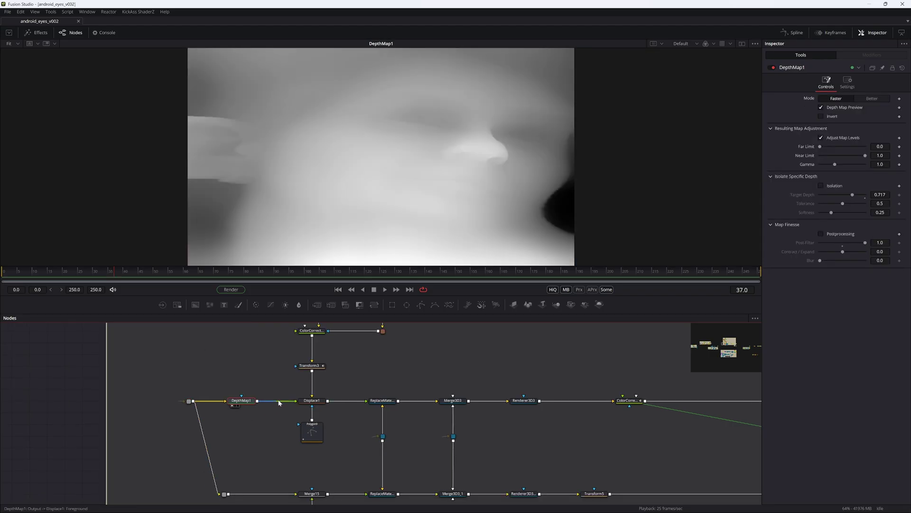
- View Displace1, scrub through its depth-displaced lines and inspect the Transform3 settings that position them
{"action": "left_click", "coordinate": [319, 403]}
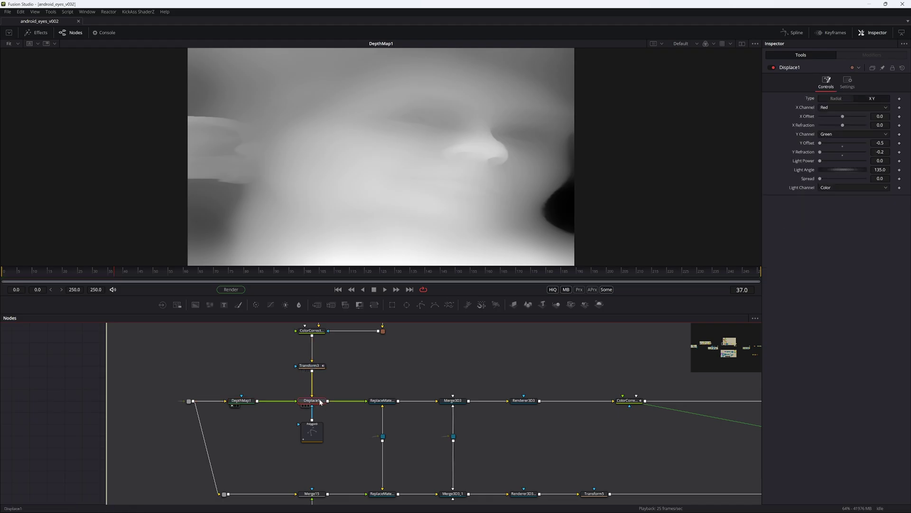
{"action": "key", "text": "1"}
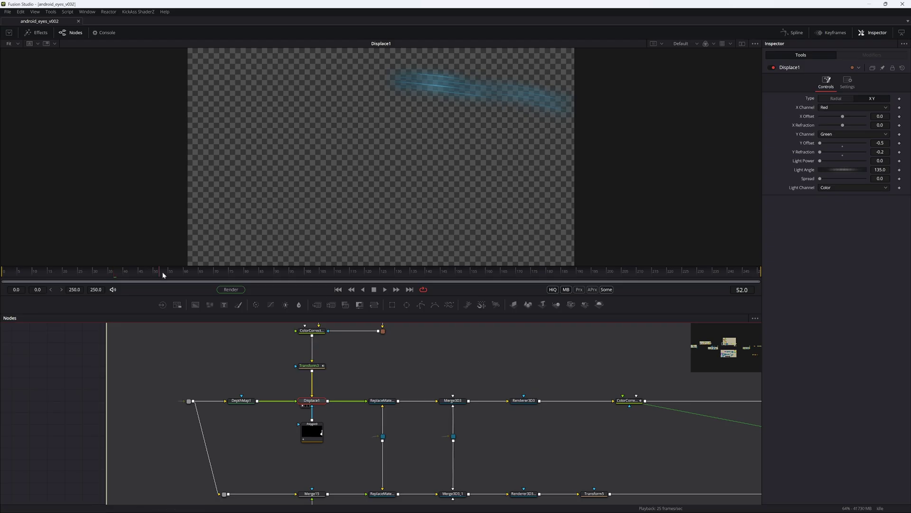
{"action": "left_click_drag", "start_coordinate": [212, 281], "coordinate": [261, 279]}
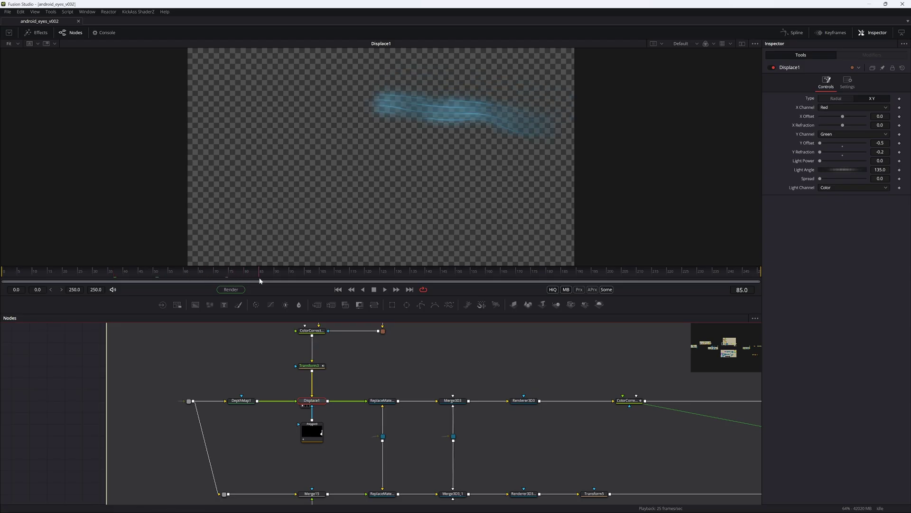
{"action": "left_click", "coordinate": [319, 367]}
{"action": "left_click_drag", "start_coordinate": [351, 350], "coordinate": [318, 372]}
{"action": "mouse_move", "coordinate": [225, 271]}
{"action": "left_mouse_down"}
{"action": "mouse_move", "coordinate": [124, 277]}
{"action": "mouse_move", "coordinate": [381, 279]}
{"action": "left_mouse_up"}
- Examine up close how Displace1's lines bend over the nose and compare them with DepthMap1
{"action": "scroll", "coordinate": [570, 142], "scroll_direction": "up", "scroll_amount": 3}
{"action": "scroll", "coordinate": [570, 141], "scroll_direction": "up", "scroll_amount": 2}
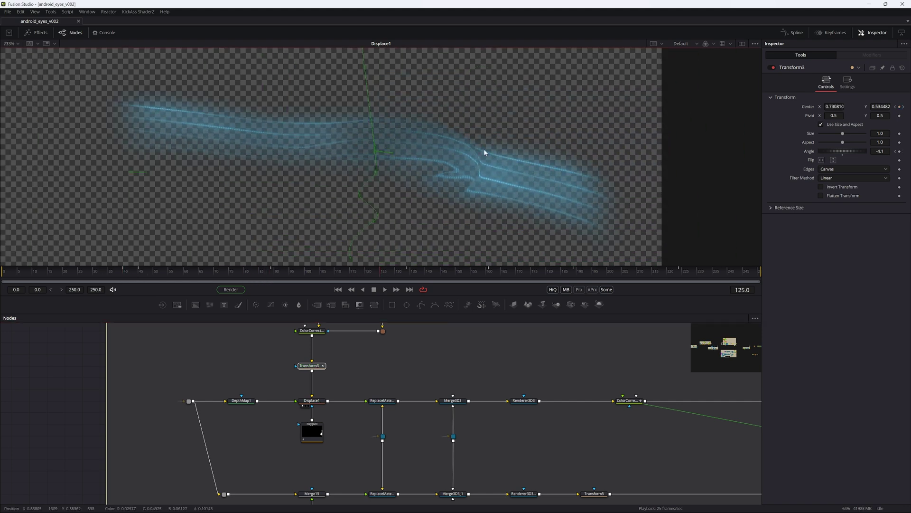
{"action": "scroll", "coordinate": [484, 149], "scroll_direction": "up", "scroll_amount": 2}
{"action": "left_click", "coordinate": [362, 278]}
{"action": "left_click_drag", "start_coordinate": [367, 275], "coordinate": [371, 270]}
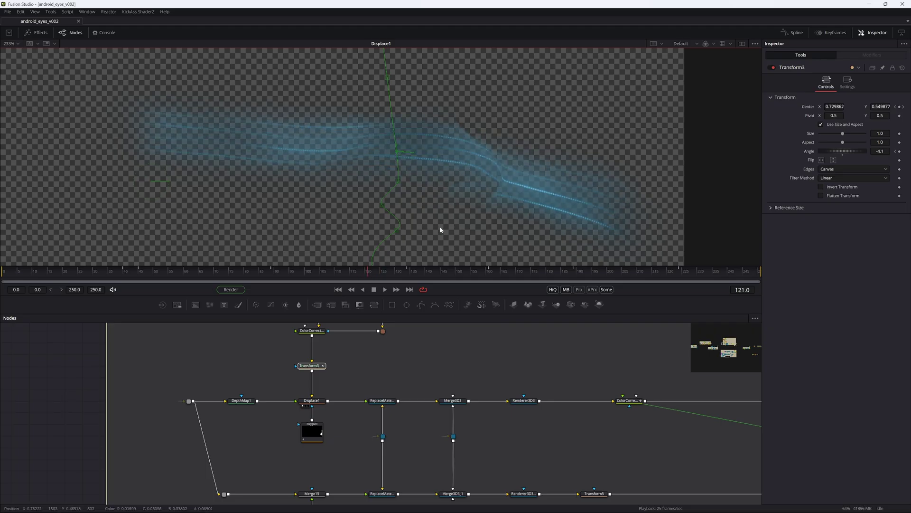
{"action": "left_click", "coordinate": [241, 401]}
{"action": "key", "text": "1"}
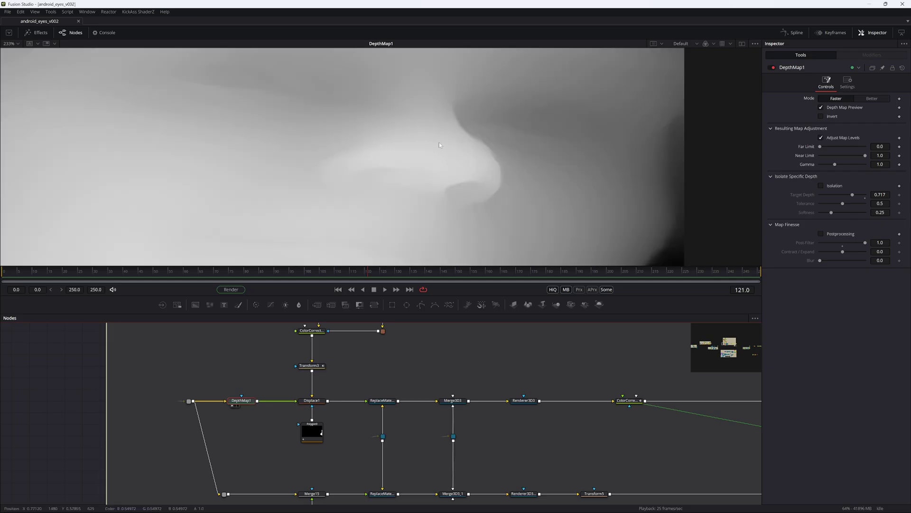
- View PipeRouter5 at the start of the eye node group and examine the 3D face mesh from several angles
{"action": "scroll", "coordinate": [444, 152], "scroll_direction": "down", "scroll_amount": 5}
{"action": "scroll", "coordinate": [442, 385], "scroll_direction": "down", "scroll_amount": 5}
{"action": "left_click_drag", "start_coordinate": [159, 421], "coordinate": [393, 357]}
{"action": "scroll", "coordinate": [247, 397], "scroll_direction": "up", "scroll_amount": 5}
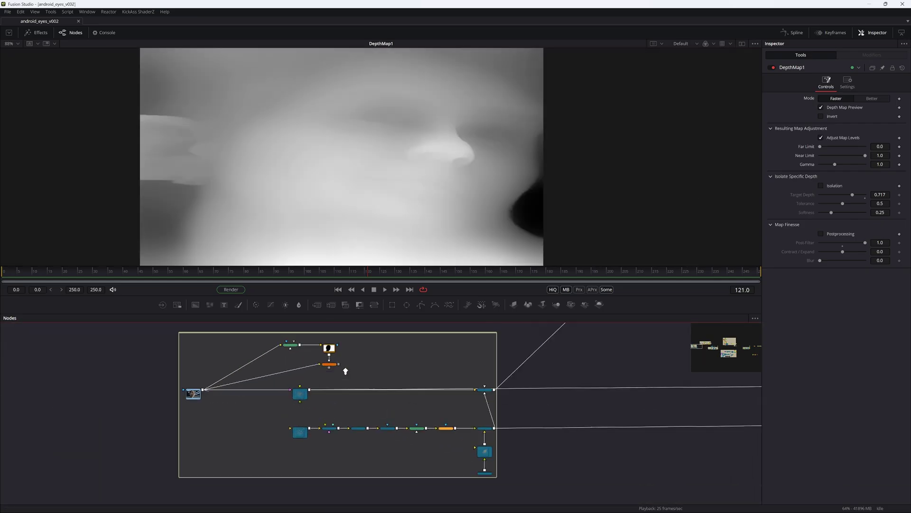
{"action": "left_click_drag", "start_coordinate": [440, 332], "coordinate": [206, 406]}
{"action": "scroll", "coordinate": [207, 405], "scroll_direction": "down", "scroll_amount": 4}
{"action": "left_click_drag", "start_coordinate": [388, 380], "coordinate": [260, 434]}
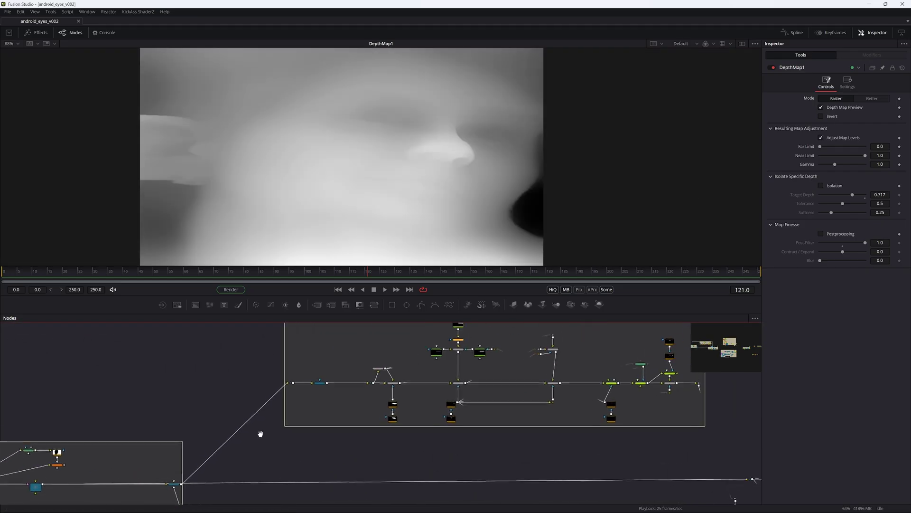
{"action": "scroll", "coordinate": [320, 387], "scroll_direction": "up", "scroll_amount": 1}
{"action": "scroll", "coordinate": [287, 389], "scroll_direction": "up", "scroll_amount": 3}
{"action": "left_click", "coordinate": [284, 384]}
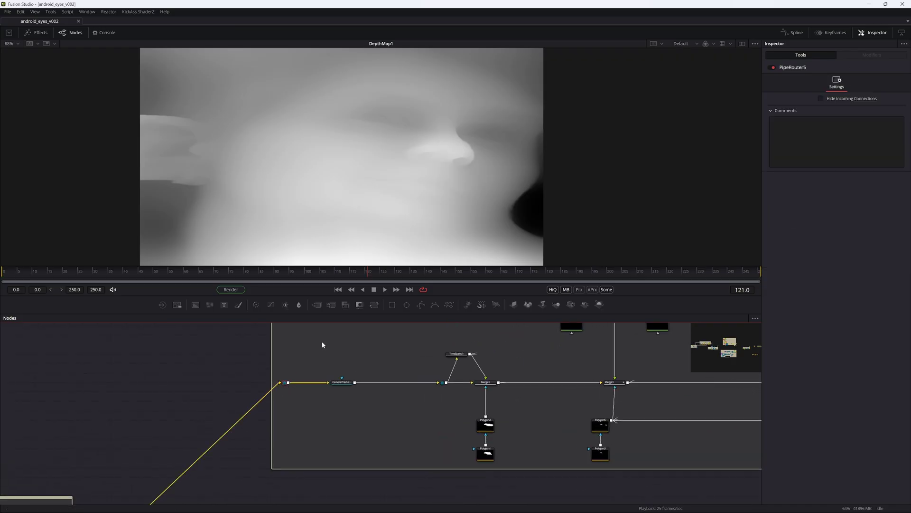
{"action": "key", "text": "1"}
{"action": "left_click_drag", "start_coordinate": [371, 224], "coordinate": [285, 175]}
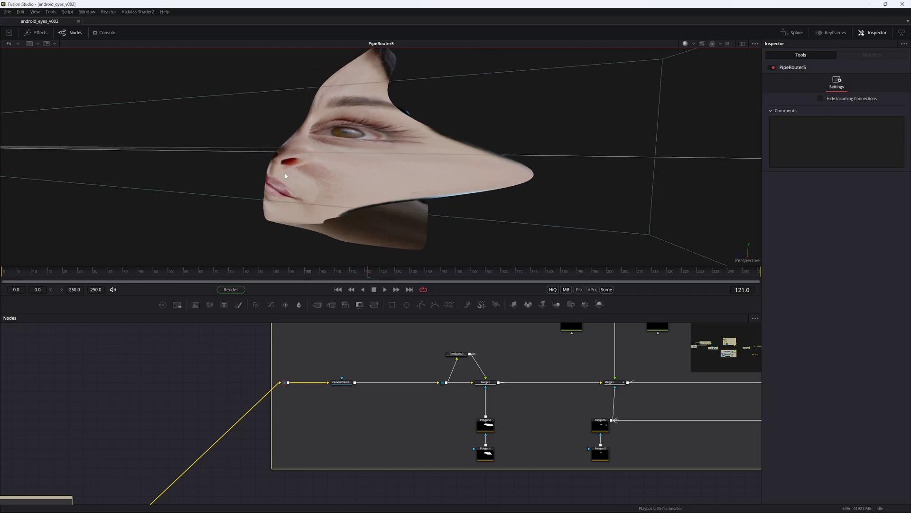
{"action": "left_click_drag", "start_coordinate": [307, 130], "coordinate": [365, 153]}
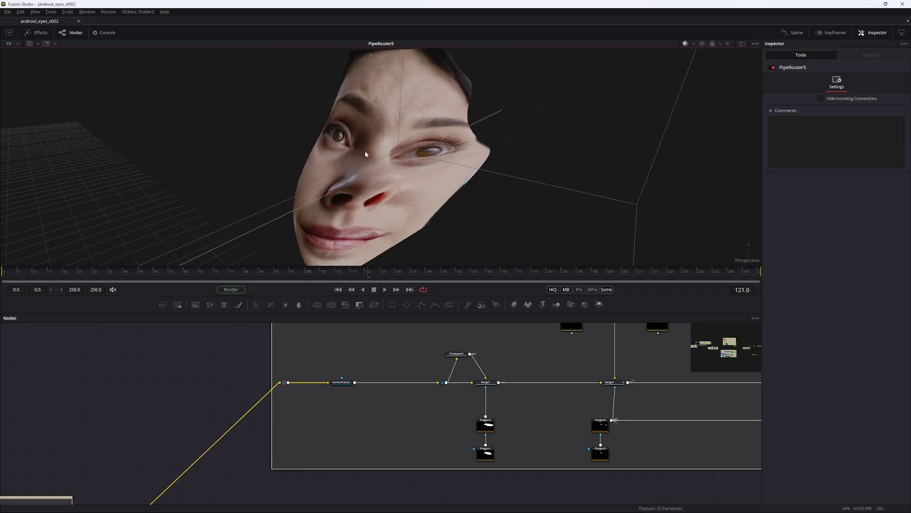
{"action": "left_click_drag", "start_coordinate": [352, 192], "coordinate": [451, 216]}
- Return to DepthMap1 in the line graphics group and examine the nose area of the depth map
{"action": "left_click_drag", "start_coordinate": [626, 403], "coordinate": [504, 405]}
{"action": "scroll", "coordinate": [504, 405], "scroll_direction": "down", "scroll_amount": 5}
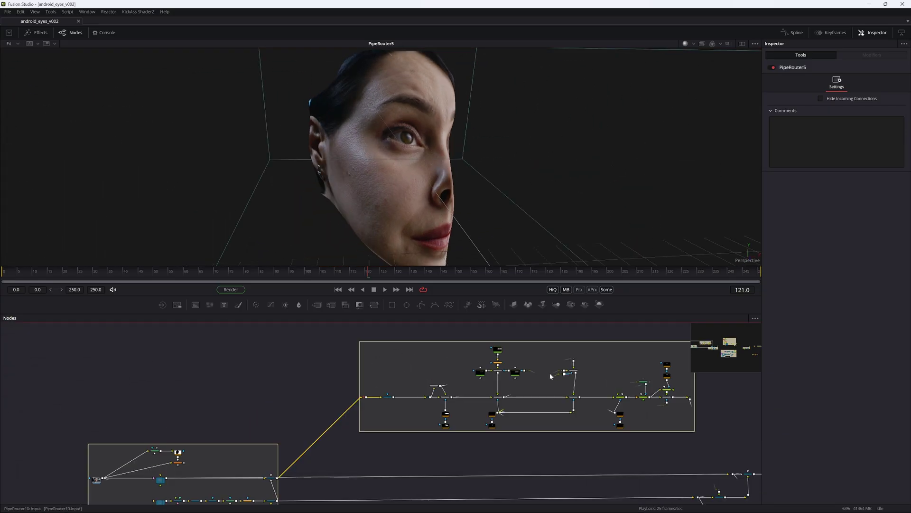
{"action": "left_click_drag", "start_coordinate": [549, 376], "coordinate": [334, 391]}
{"action": "scroll", "coordinate": [487, 370], "scroll_direction": "up", "scroll_amount": 8}
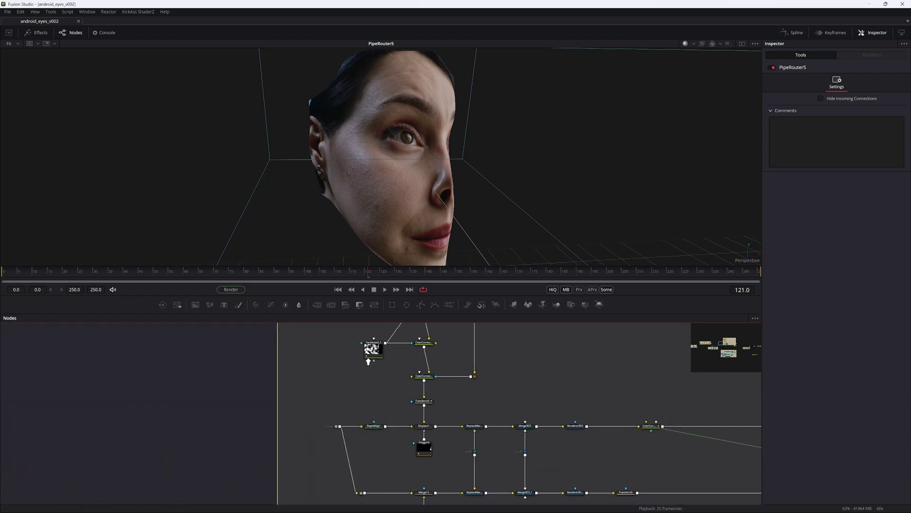
{"action": "scroll", "coordinate": [393, 389], "scroll_direction": "up", "scroll_amount": 3}
{"action": "left_click", "coordinate": [325, 397]}
{"action": "key", "text": "1"}
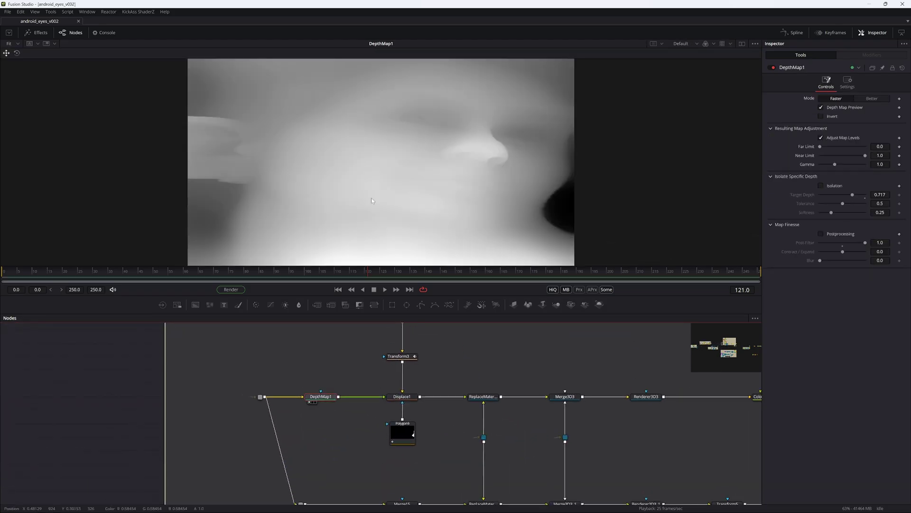
{"action": "scroll", "coordinate": [482, 132], "scroll_direction": "up", "scroll_amount": 5}
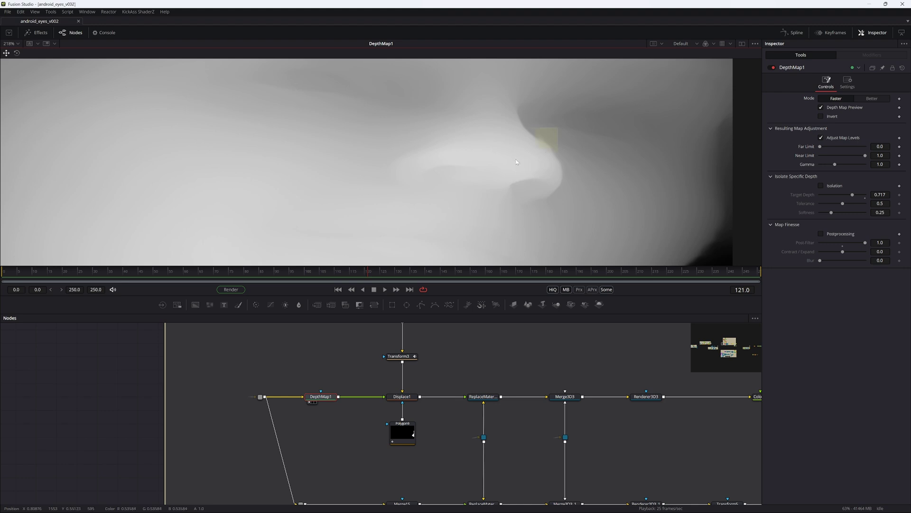
- Try Postprocessing on DepthMap1, comparing the detail around the nose with it on and off
{"action": "left_click", "coordinate": [820, 233]}
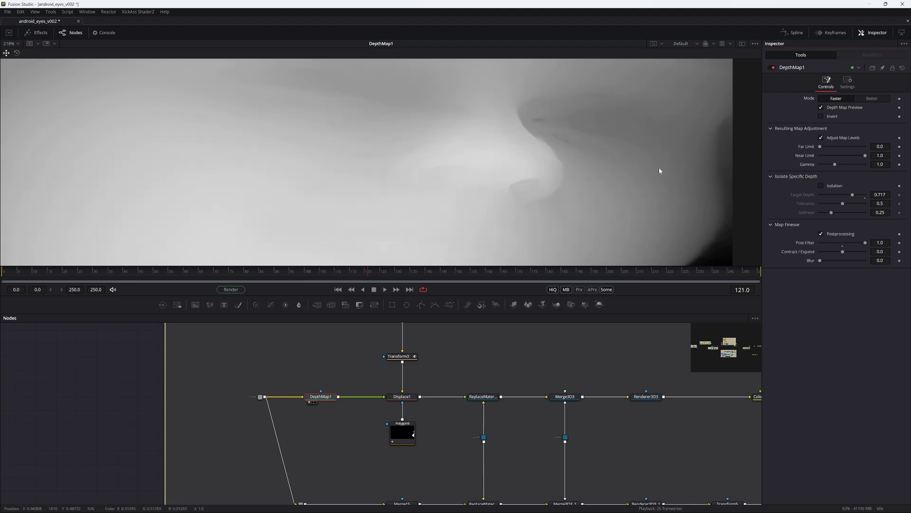
{"action": "scroll", "coordinate": [498, 191], "scroll_direction": "down", "scroll_amount": 3}
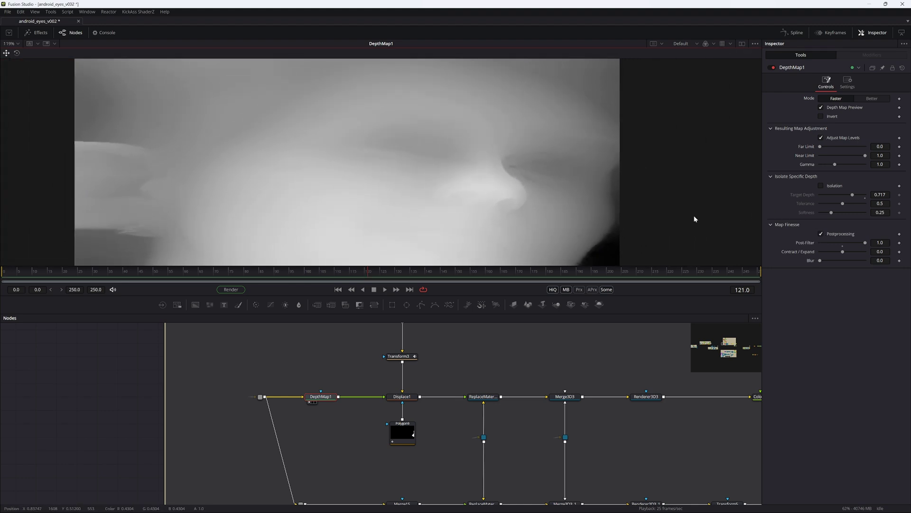
{"action": "left_click", "coordinate": [818, 235]}
{"action": "left_click", "coordinate": [821, 233]}
{"action": "scroll", "coordinate": [588, 157], "scroll_direction": "up", "scroll_amount": 5}
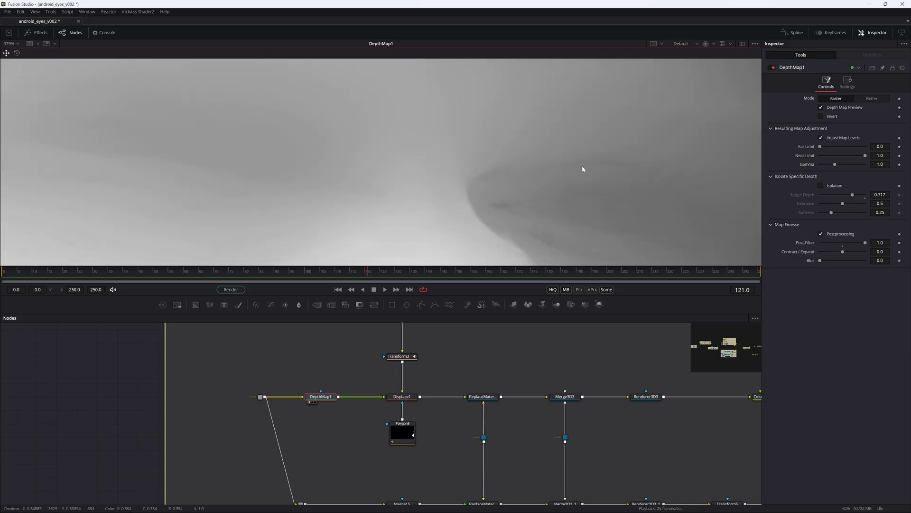
{"action": "left_click", "coordinate": [821, 233]}
{"action": "key", "text": "ctrl+f"}
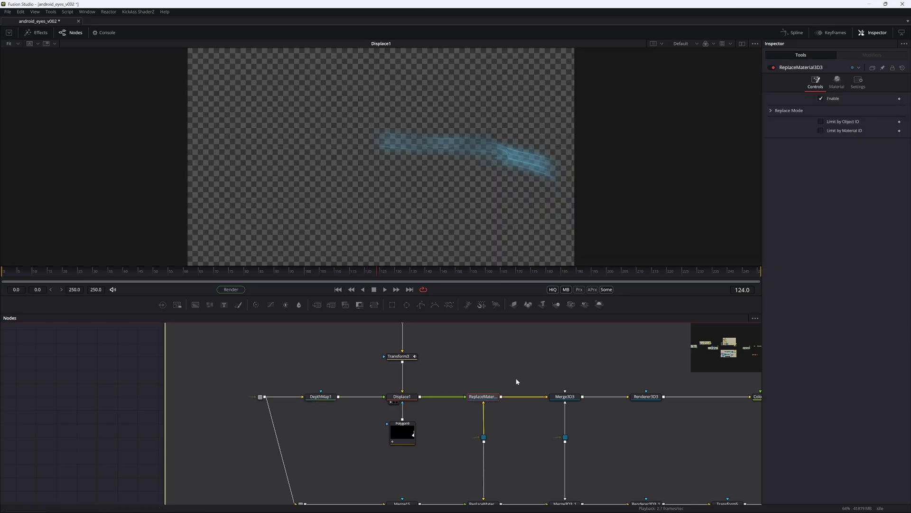
- Save the composition and view the line graphic projected on the 3D mesh in ReplaceMaterial3D3
{"action": "key", "text": "ctrl+s"}
{"action": "left_click_drag", "start_coordinate": [478, 387], "coordinate": [394, 333]}
{"action": "left_click", "coordinate": [395, 375]}
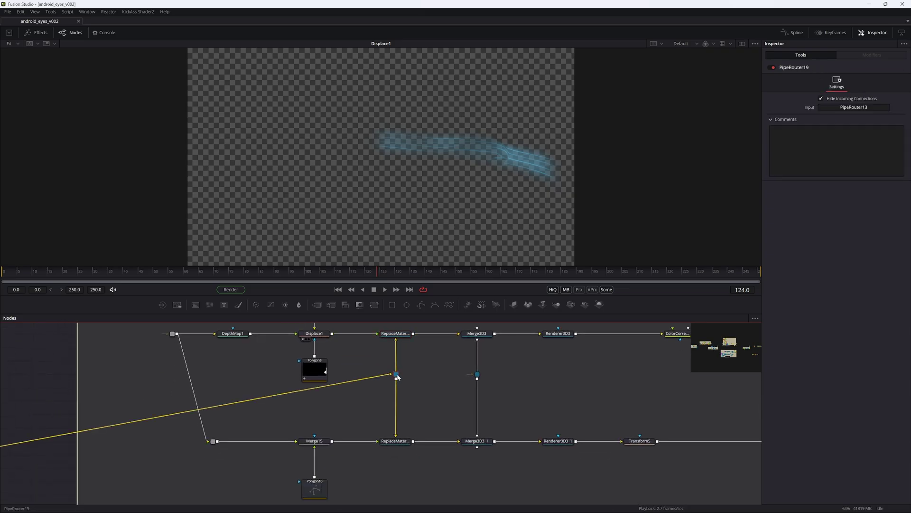
{"action": "left_click", "coordinate": [401, 335]}
{"action": "key", "text": "1"}
{"action": "left_click_drag", "start_coordinate": [450, 209], "coordinate": [360, 174]}
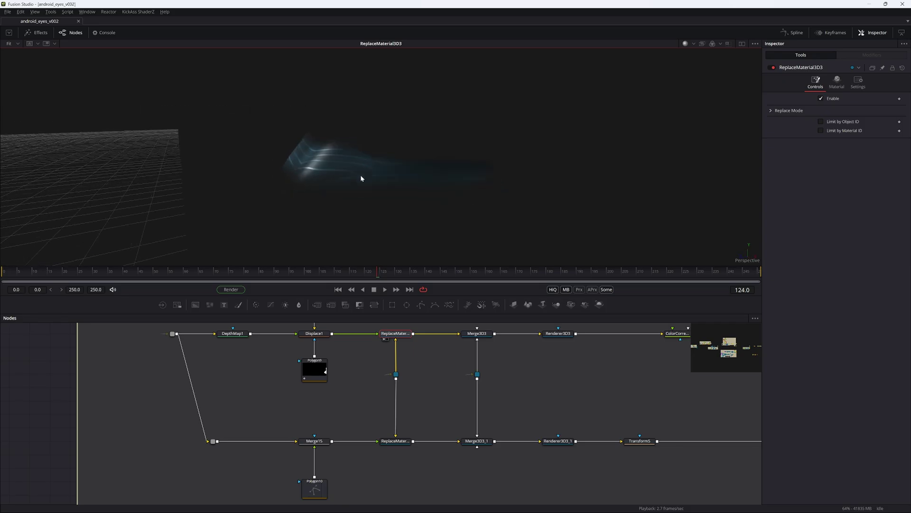
- View Merge3D3 and the Renderer3D3 output, and play back the rendered line graphic
{"action": "left_click", "coordinate": [479, 334]}
{"action": "left_click", "coordinate": [557, 333]}
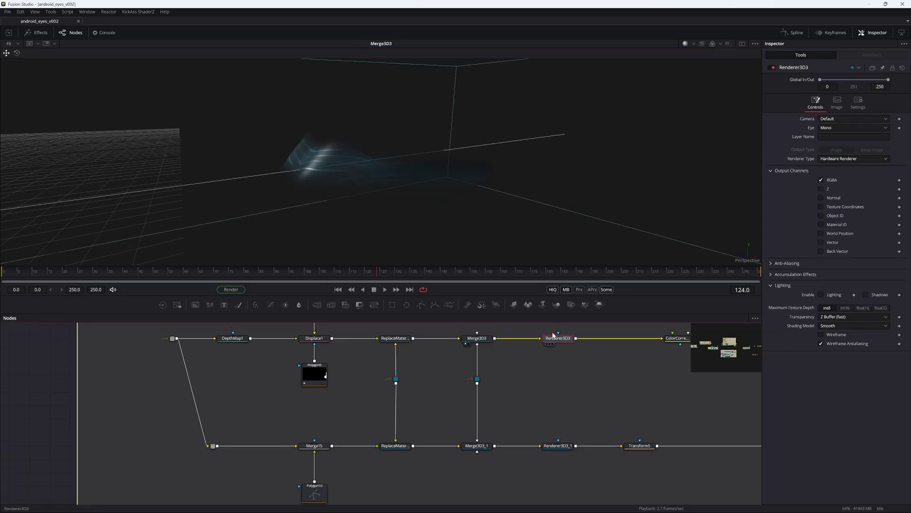
{"action": "key", "text": "1"}
{"action": "left_click", "coordinate": [385, 289]}
{"action": "left_click", "coordinate": [385, 289]}
- Follow the line graphic through OpticalFlow1 and VectorMotionBlur1, and view the ColorCorrector6 output
{"action": "left_click_drag", "start_coordinate": [552, 338], "coordinate": [315, 375]}
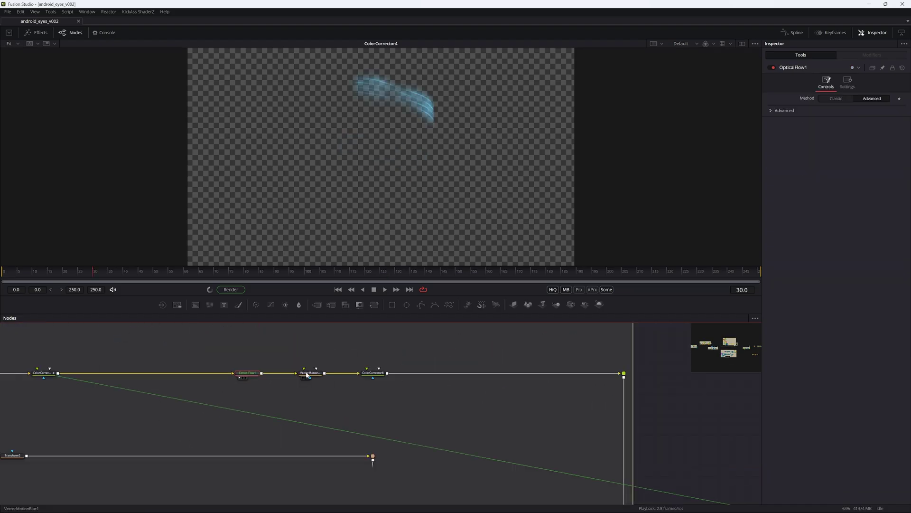
{"action": "left_click", "coordinate": [310, 372]}
{"action": "left_click", "coordinate": [373, 373]}
{"action": "key", "text": "1"}
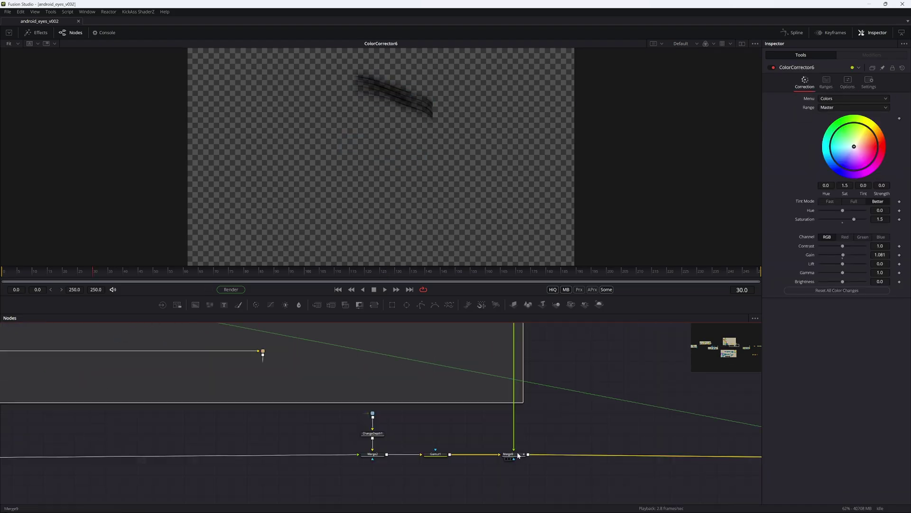
- View Merge2 below the line graphics group and examine the logo irises in both eyes close up
{"action": "left_click", "coordinate": [376, 456]}
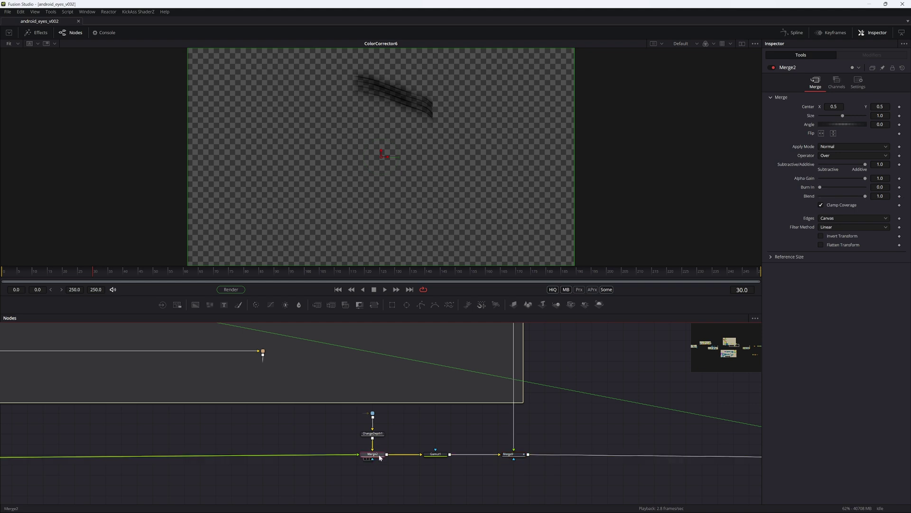
{"action": "key", "text": "1"}
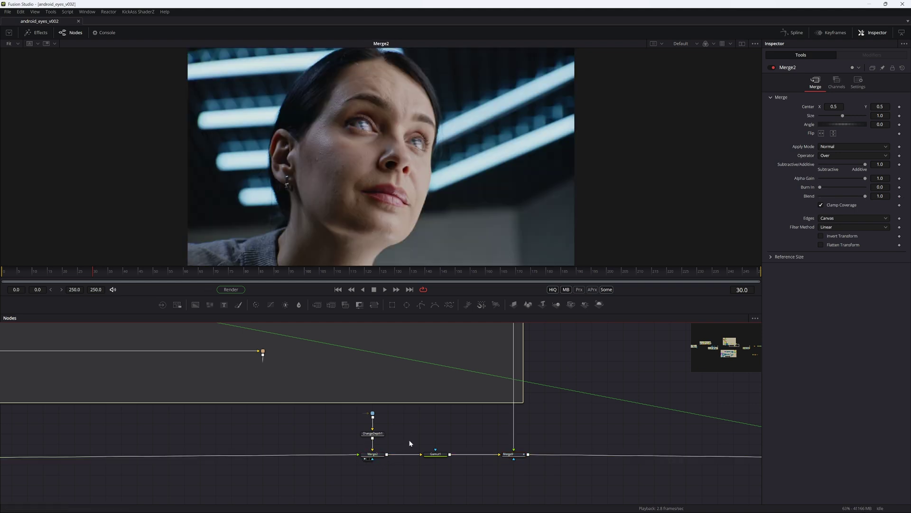
{"action": "left_click_drag", "start_coordinate": [250, 442], "coordinate": [363, 456]}
{"action": "scroll", "coordinate": [361, 451], "scroll_direction": "down", "scroll_amount": 4}
{"action": "left_click_drag", "start_coordinate": [181, 424], "coordinate": [395, 400]}
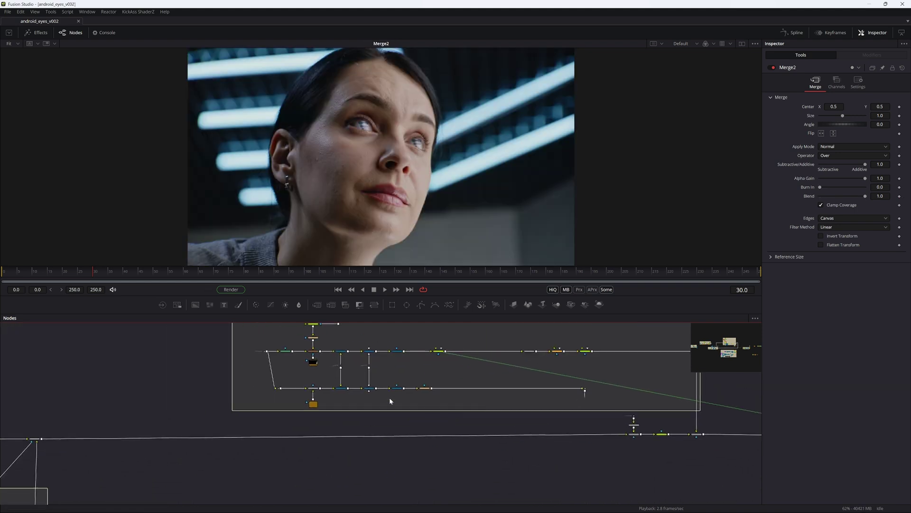
{"action": "scroll", "coordinate": [387, 127], "scroll_direction": "up", "scroll_amount": 3}
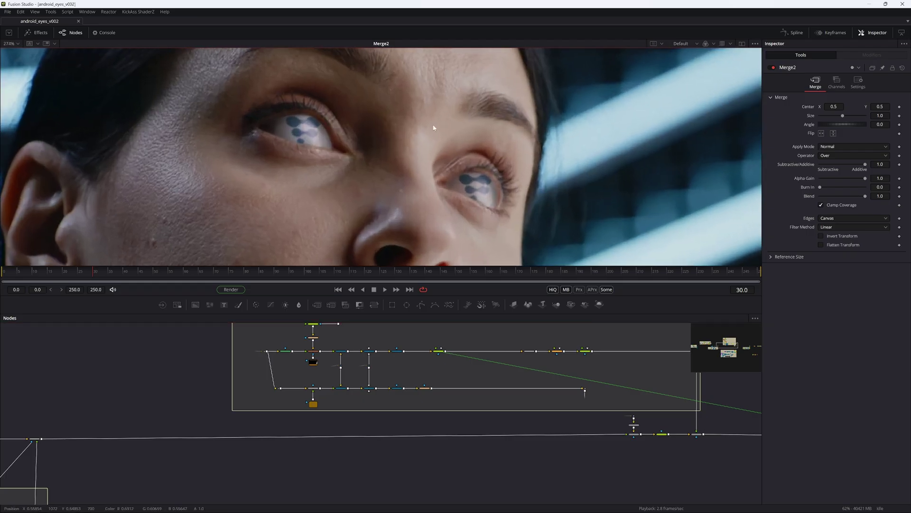
{"action": "key", "text": "ctrl+f"}
{"action": "scroll", "coordinate": [403, 422], "scroll_direction": "up", "scroll_amount": 5}
{"action": "left_click_drag", "start_coordinate": [636, 434], "coordinate": [329, 430]}
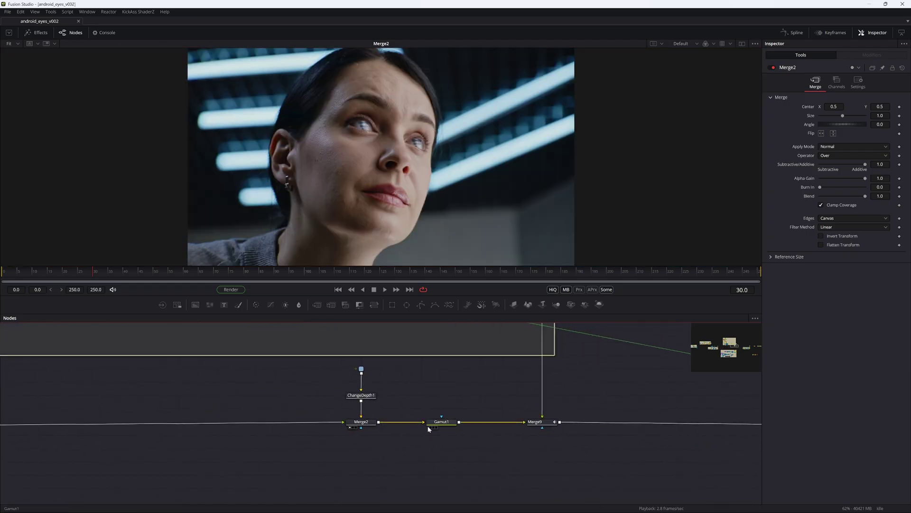
- Compare Gamut1 with the Merge9 result where the line graphic is composited over the face
{"action": "left_click", "coordinate": [429, 428]}
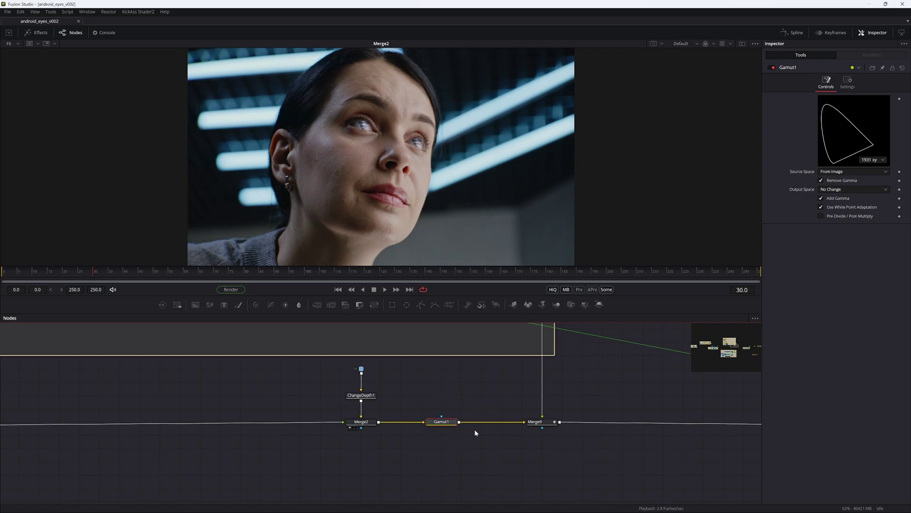
{"action": "key", "text": "1"}
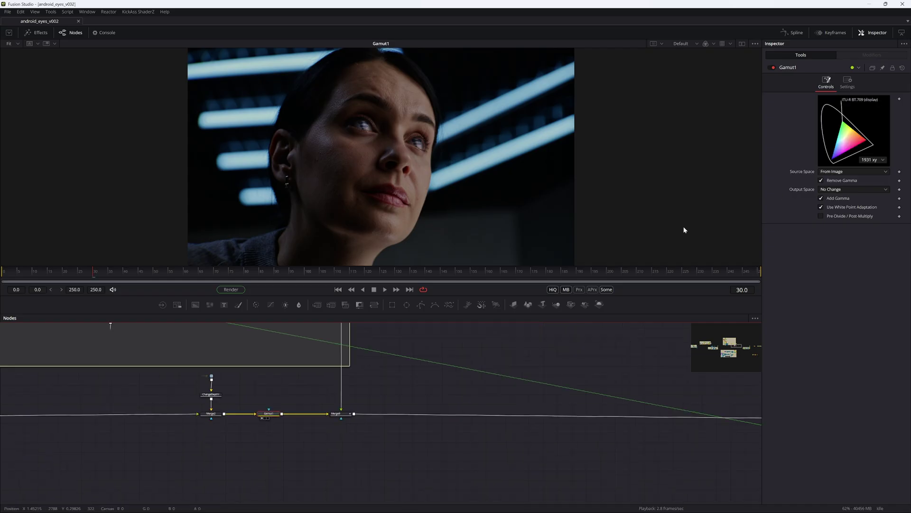
{"action": "left_click", "coordinate": [340, 418]}
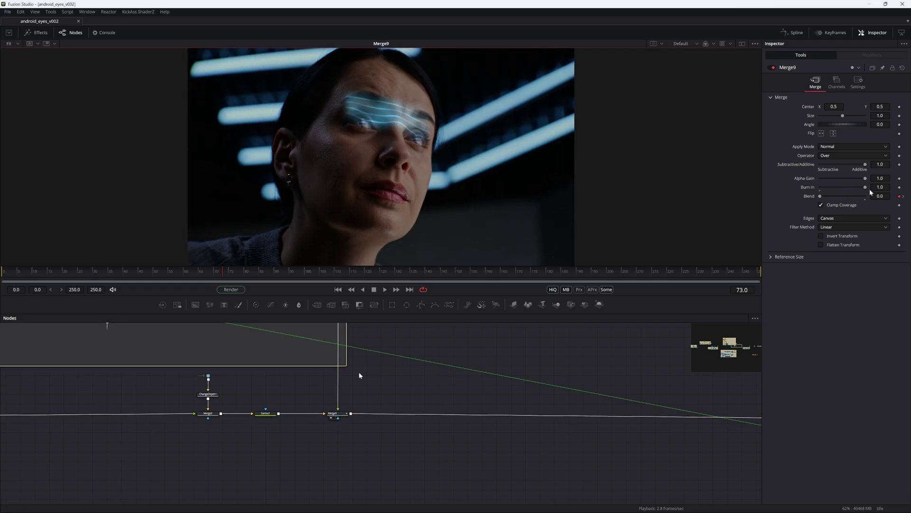
{"action": "scroll", "coordinate": [360, 405], "scroll_direction": "down", "scroll_amount": 2}
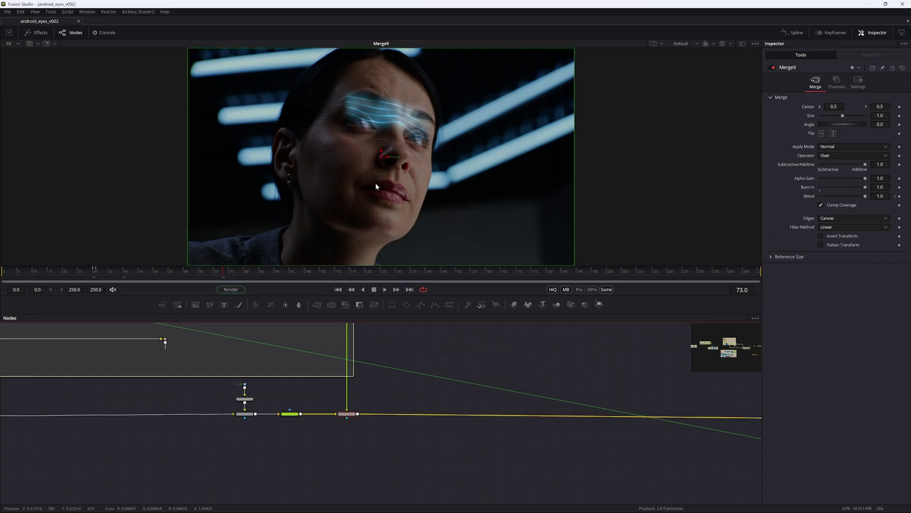
- Copy Gamut1_1 from the end of the flow to follow Merge9, and examine the composited face through it
{"action": "scroll", "coordinate": [413, 387], "scroll_direction": "up", "scroll_amount": 2}
{"action": "scroll", "coordinate": [485, 396], "scroll_direction": "down", "scroll_amount": 2}
{"action": "mouse_move", "coordinate": [423, 402]}
{"action": "left_mouse_down"}
{"action": "mouse_move", "coordinate": [195, 421]}
{"action": "mouse_move", "coordinate": [171, 377]}
{"action": "left_mouse_up"}
{"action": "scroll", "coordinate": [437, 397], "scroll_direction": "down", "scroll_amount": 2}
{"action": "left_click_drag", "start_coordinate": [511, 410], "coordinate": [372, 380]}
{"action": "scroll", "coordinate": [371, 381], "scroll_direction": "up", "scroll_amount": 2}
{"action": "left_click_drag", "start_coordinate": [493, 371], "coordinate": [169, 386]}
{"action": "left_click_drag", "start_coordinate": [462, 395], "coordinate": [263, 395]}
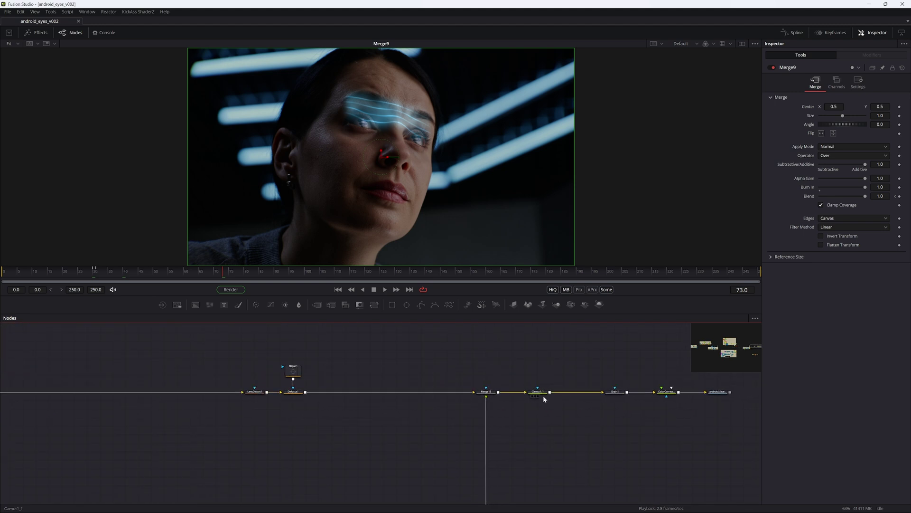
{"action": "left_click", "coordinate": [542, 394]}
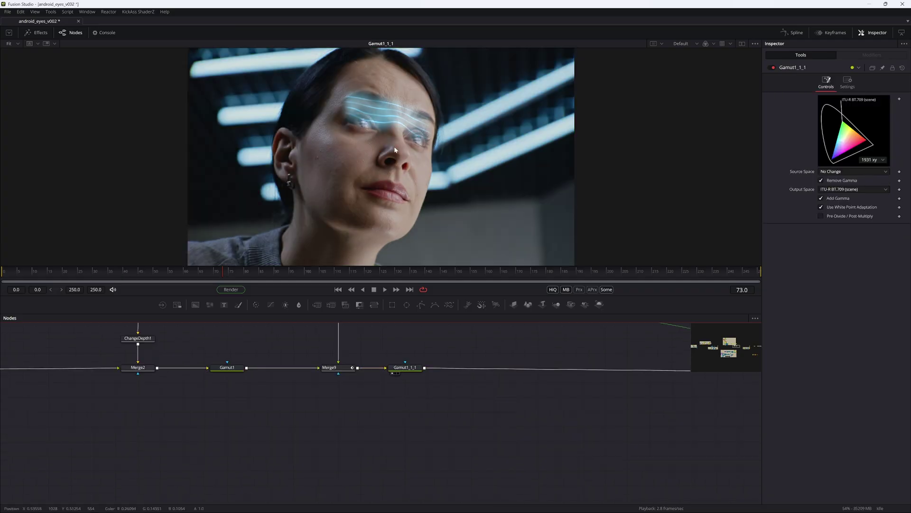
{"action": "left_click", "coordinate": [397, 143]}
{"action": "key", "text": "ctrl+1"}
{"action": "key", "text": "ctrl+f"}
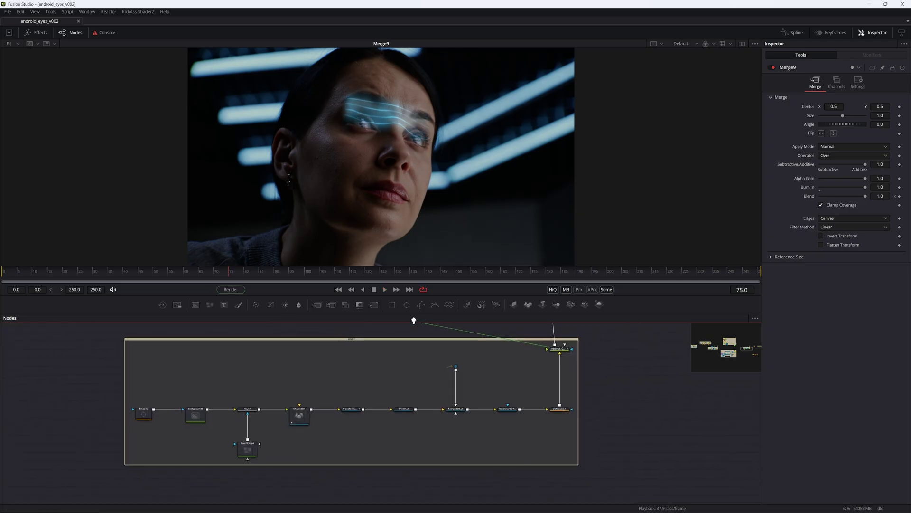
- Go to the start of the 3D cable node group and view its sRectangle1 and sBoolean1 shapes
{"action": "left_click_drag", "start_coordinate": [413, 320], "coordinate": [272, 409]}
{"action": "left_click_drag", "start_coordinate": [339, 374], "coordinate": [623, 334]}
{"action": "scroll", "coordinate": [325, 380], "scroll_direction": "up", "scroll_amount": 1}
{"action": "left_click_drag", "start_coordinate": [181, 326], "coordinate": [193, 416]}
{"action": "scroll", "coordinate": [234, 417], "scroll_direction": "up", "scroll_amount": 3}
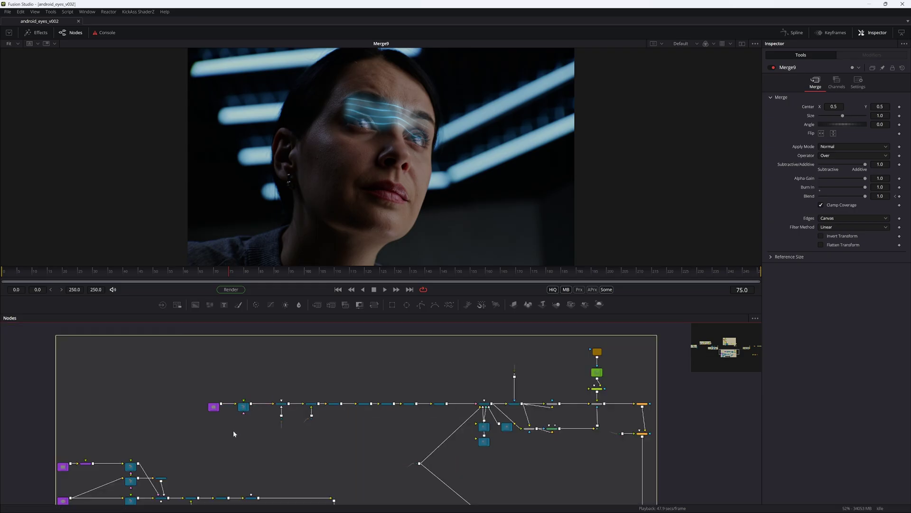
{"action": "left_click_drag", "start_coordinate": [225, 457], "coordinate": [194, 453]}
{"action": "scroll", "coordinate": [193, 452], "scroll_direction": "up", "scroll_amount": 5}
{"action": "scroll", "coordinate": [278, 387], "scroll_direction": "up", "scroll_amount": 5}
{"action": "left_click", "coordinate": [246, 403]}
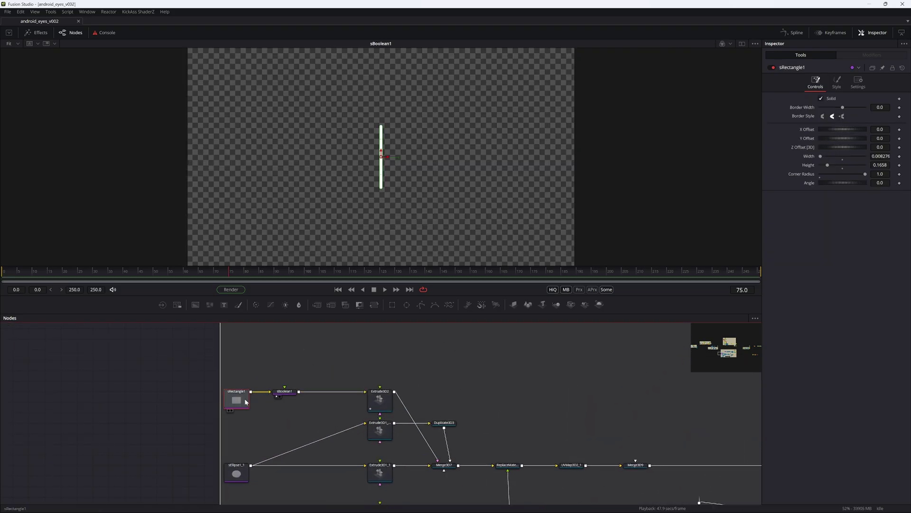
{"action": "left_click", "coordinate": [291, 391]}
- View the Extrude3D2 plate and the Merge3D7 assembly, orbiting to examine the extruded shapes
{"action": "left_click", "coordinate": [379, 401]}
{"action": "key", "text": "1"}
{"action": "left_click", "coordinate": [294, 180]}
{"action": "key", "text": "d"}
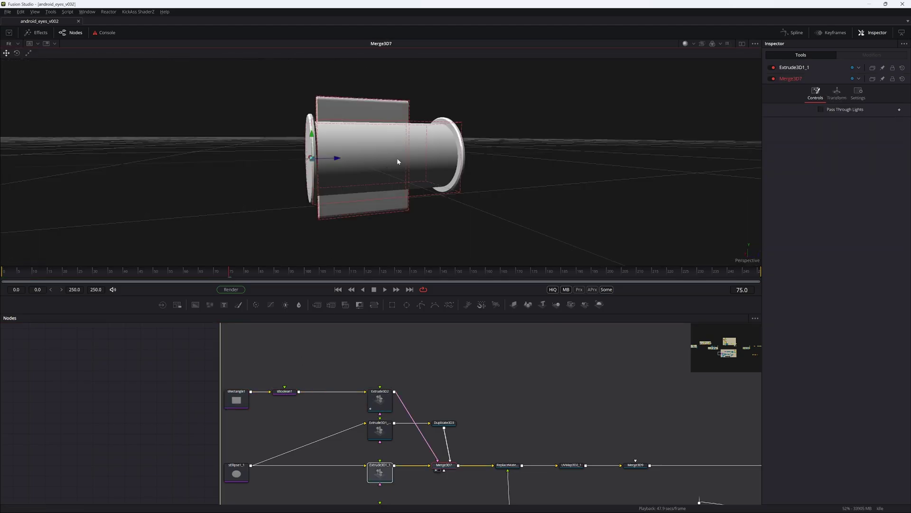
{"action": "left_click_drag", "start_coordinate": [398, 161], "coordinate": [537, 190]}
{"action": "left_click", "coordinate": [373, 413]}
{"action": "left_click", "coordinate": [377, 428]}
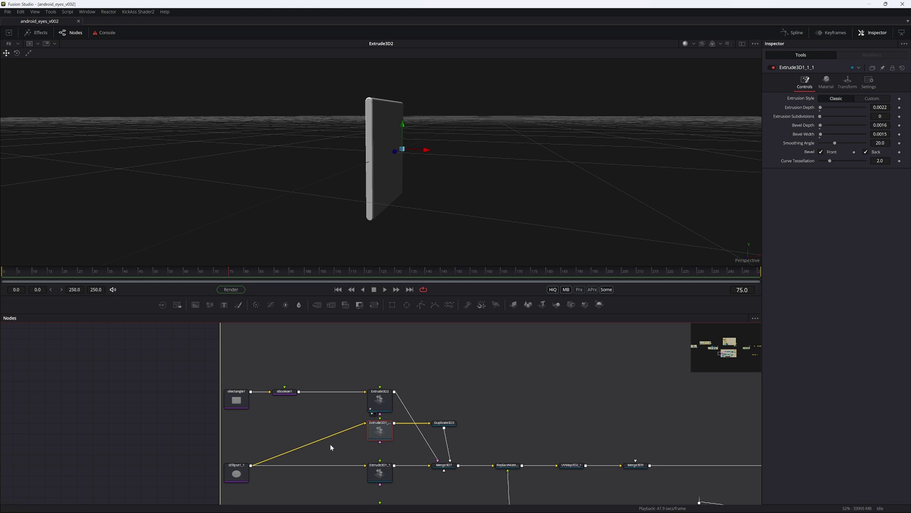
- Trace the sEllipse1_1 shape into Extrude3D1_1_1 and Extrude3D1_1, trying the disc's extrusion depth and orbiting both
{"action": "left_click", "coordinate": [240, 473]}
{"action": "left_click", "coordinate": [380, 431]}
{"action": "key", "text": "1"}
{"action": "mouse_move", "coordinate": [821, 108]}
{"action": "left_mouse_down"}
{"action": "mouse_move", "coordinate": [845, 110]}
{"action": "mouse_move", "coordinate": [820, 109]}
{"action": "left_mouse_up"}
{"action": "left_click_drag", "start_coordinate": [425, 212], "coordinate": [440, 181]}
{"action": "left_click", "coordinate": [380, 473]}
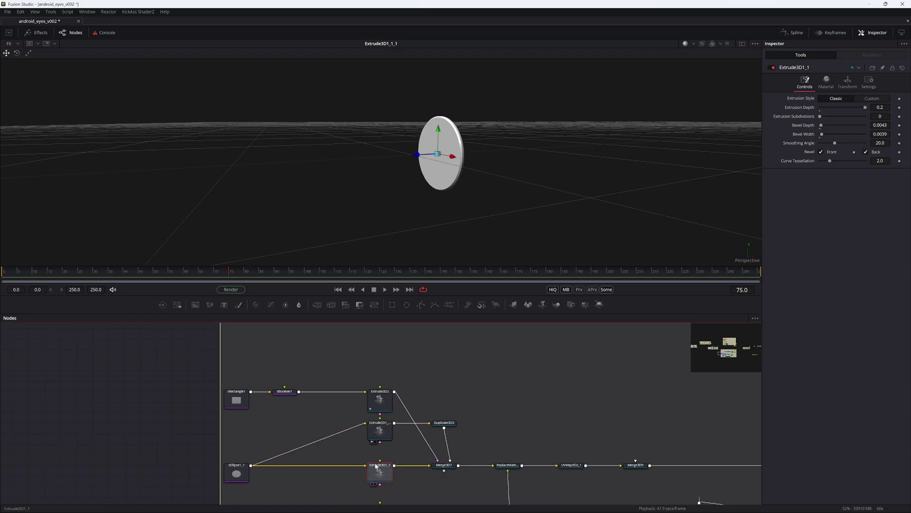
{"action": "left_click_drag", "start_coordinate": [385, 198], "coordinate": [454, 196]}
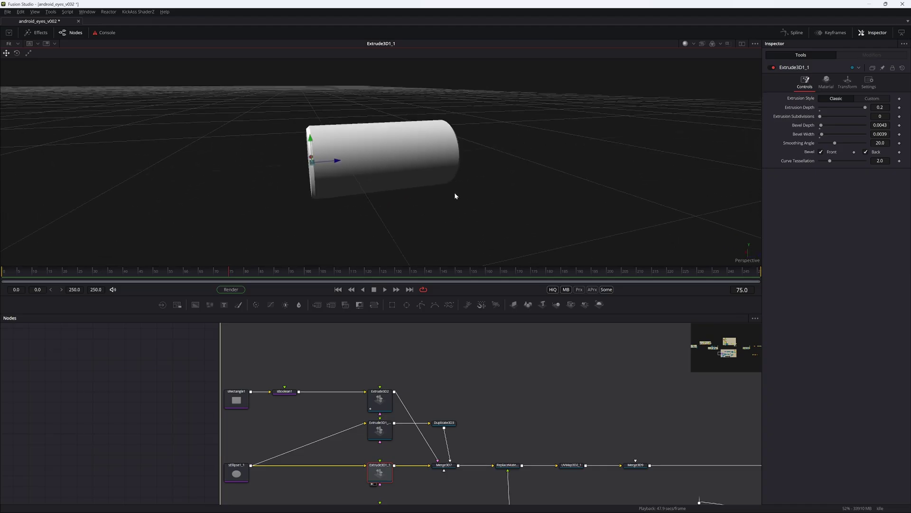
- Save the composition, then examine the Merge3D7 assembly from several angles and briefly play it back
{"action": "left_click", "coordinate": [446, 466]}
{"action": "key", "text": "ctrl+s"}
{"action": "left_click_drag", "start_coordinate": [492, 428], "coordinate": [373, 442]}
{"action": "key", "text": "1"}
{"action": "left_click_drag", "start_coordinate": [412, 190], "coordinate": [298, 187]}
{"action": "key", "text": "space"}
{"action": "key", "text": "space"}
- View Extrude3D1 in the lower branch of the cable group and examine the short cylinder
{"action": "left_click_drag", "start_coordinate": [407, 419], "coordinate": [369, 376]}
{"action": "scroll", "coordinate": [394, 420], "scroll_direction": "down", "scroll_amount": 3}
{"action": "left_click", "coordinate": [317, 438]}
{"action": "key", "text": "1"}
{"action": "left_click_drag", "start_coordinate": [443, 179], "coordinate": [418, 177]}
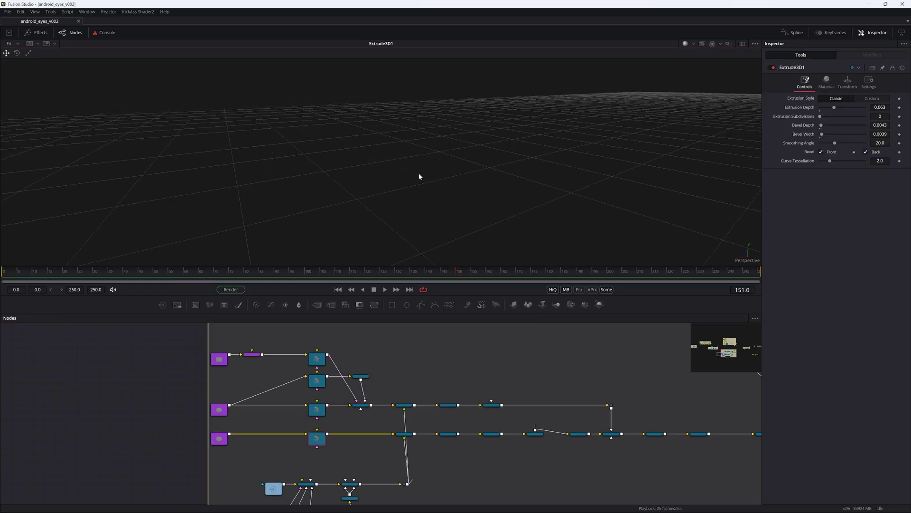
{"action": "scroll", "coordinate": [410, 424], "scroll_direction": "up", "scroll_amount": 2}
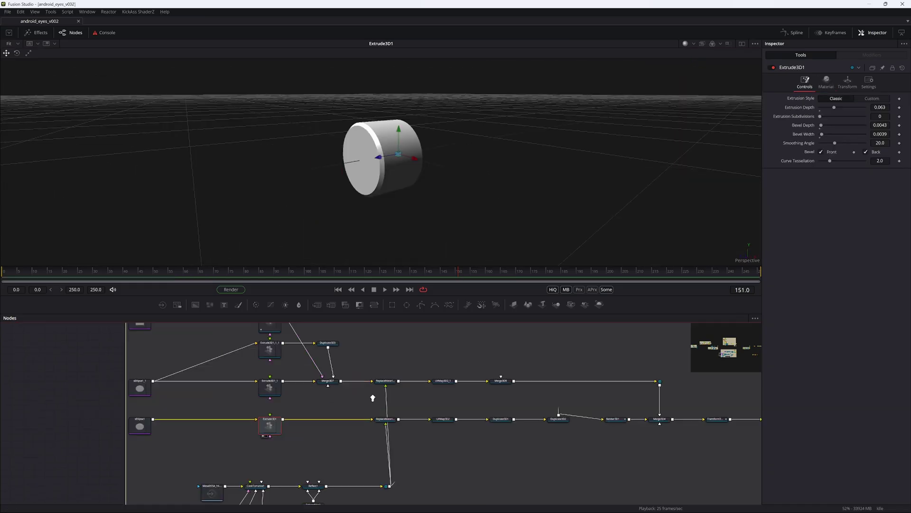
- View the metal material on ReplaceMaterial3D4 and the cylindrical mapping on UVMap3D2 from several angles
{"action": "left_click", "coordinate": [400, 420]}
{"action": "left_click_drag", "start_coordinate": [401, 420], "coordinate": [466, 181]}
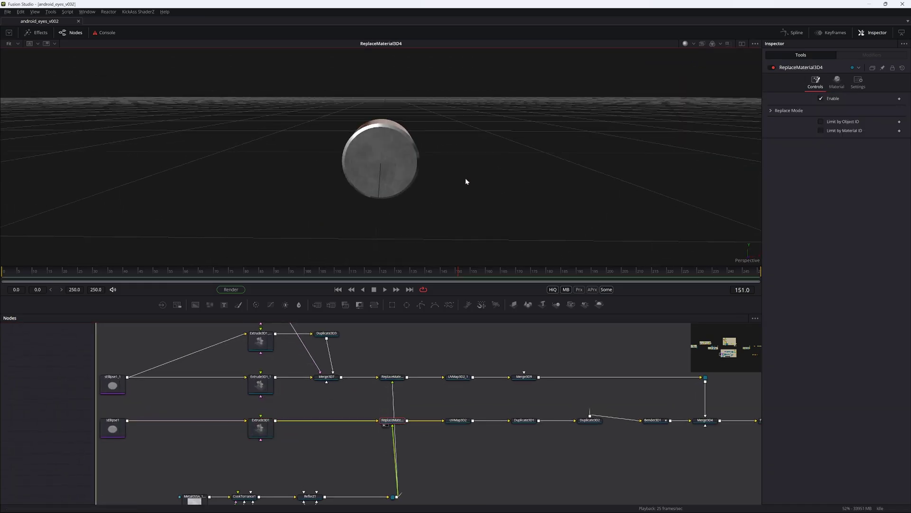
{"action": "left_click", "coordinate": [458, 419]}
{"action": "left_click_drag", "start_coordinate": [458, 420], "coordinate": [380, 189]}
{"action": "left_click_drag", "start_coordinate": [519, 190], "coordinate": [475, 156]}
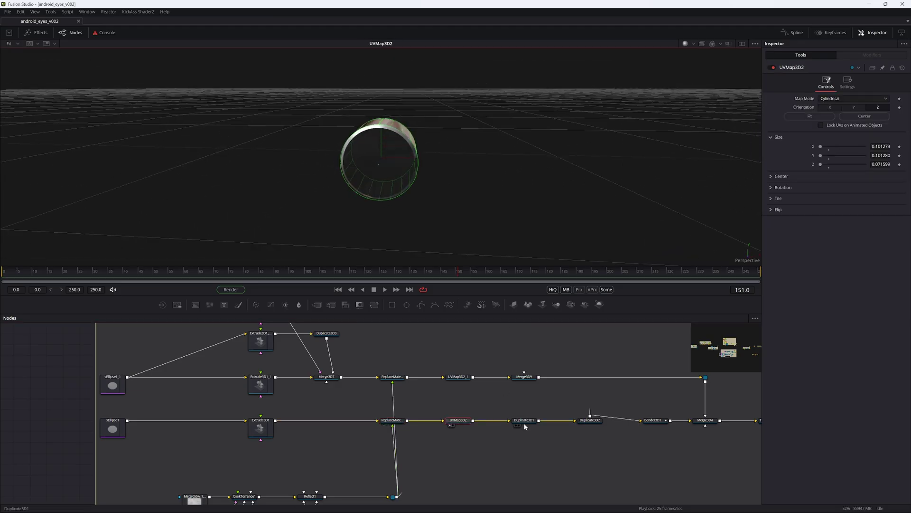
- View the scaled copies in Duplicate3D1 and the repeated chain in Duplicate3D2, examining the single segment being repeated
{"action": "left_click", "coordinate": [524, 421]}
{"action": "left_click_drag", "start_coordinate": [525, 420], "coordinate": [501, 195]}
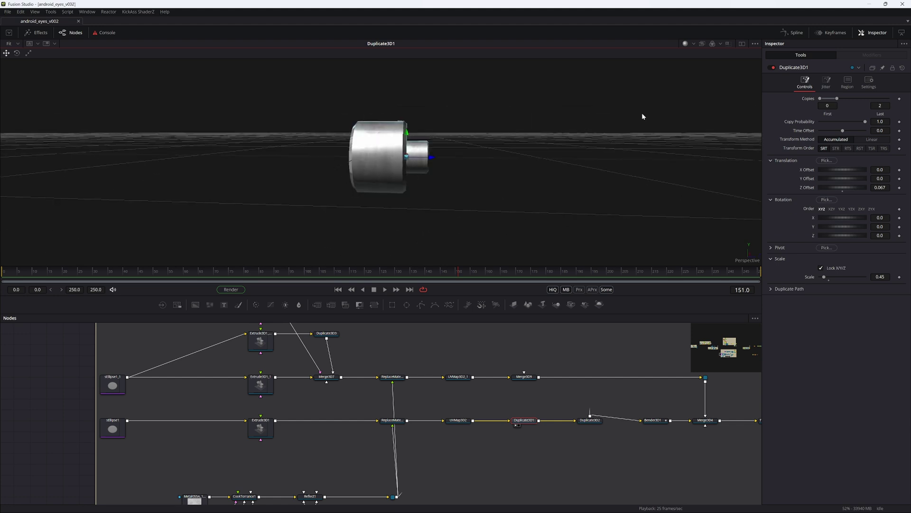
{"action": "mouse_move", "coordinate": [441, 147]}
{"action": "left_mouse_down"}
{"action": "mouse_move", "coordinate": [409, 159]}
{"action": "mouse_move", "coordinate": [427, 155]}
{"action": "mouse_move", "coordinate": [259, 150]}
{"action": "mouse_move", "coordinate": [447, 145]}
{"action": "left_mouse_up"}
{"action": "scroll", "coordinate": [409, 158], "scroll_direction": "up", "scroll_amount": 4}
{"action": "left_click_drag", "start_coordinate": [597, 424], "coordinate": [413, 195]}
{"action": "left_click_drag", "start_coordinate": [331, 125], "coordinate": [409, 193]}
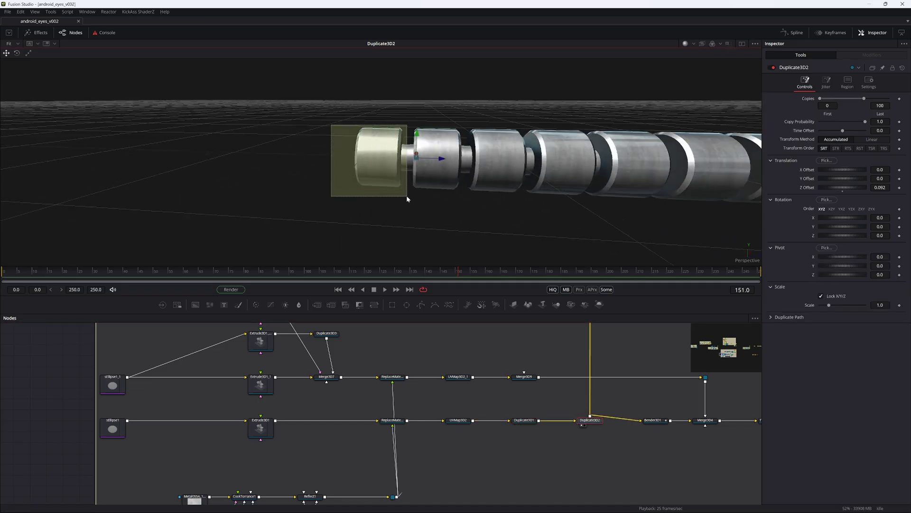
{"action": "left_click_drag", "start_coordinate": [473, 145], "coordinate": [523, 134]}
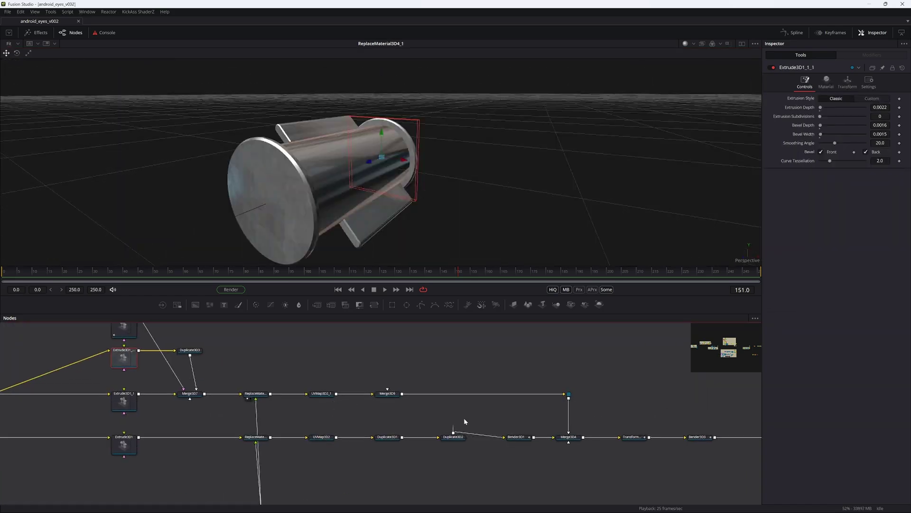
- View UVMap3D2_1 in the upper branch and orbit the metal connector to examine its cylindrical mapping
{"action": "left_click", "coordinate": [388, 395]}
{"action": "left_click_drag", "start_coordinate": [414, 193], "coordinate": [280, 197]}
{"action": "left_click", "coordinate": [315, 395]}
{"action": "key", "text": "1"}
{"action": "left_click_drag", "start_coordinate": [339, 189], "coordinate": [391, 192]}
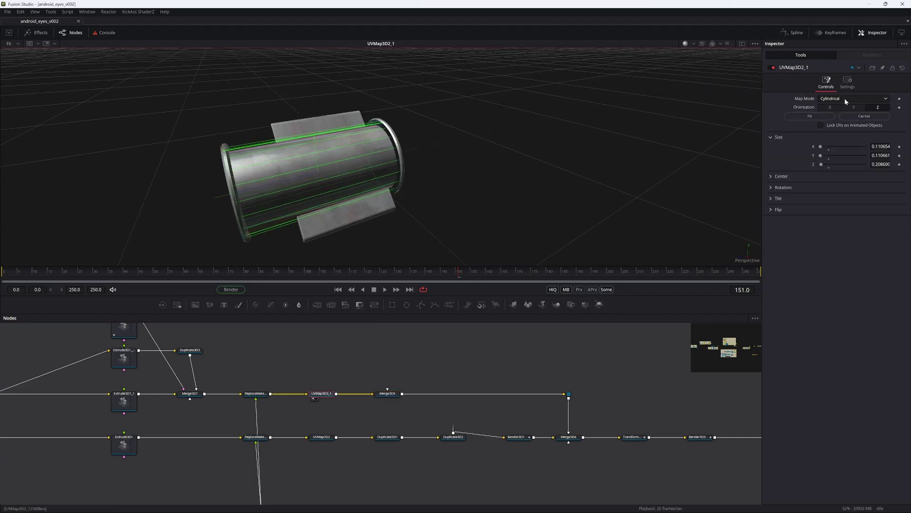
- View Merge3D4, where the connector joins the cable chain, and examine it from another angle
{"action": "left_click", "coordinate": [560, 437]}
{"action": "key", "text": "1"}
{"action": "left_click_drag", "start_coordinate": [439, 143], "coordinate": [325, 152]}
- View the duplicated cable through Bender3D1 and play and scrub the timeline to examine its bend animation
{"action": "left_click_drag", "start_coordinate": [580, 428], "coordinate": [390, 419]}
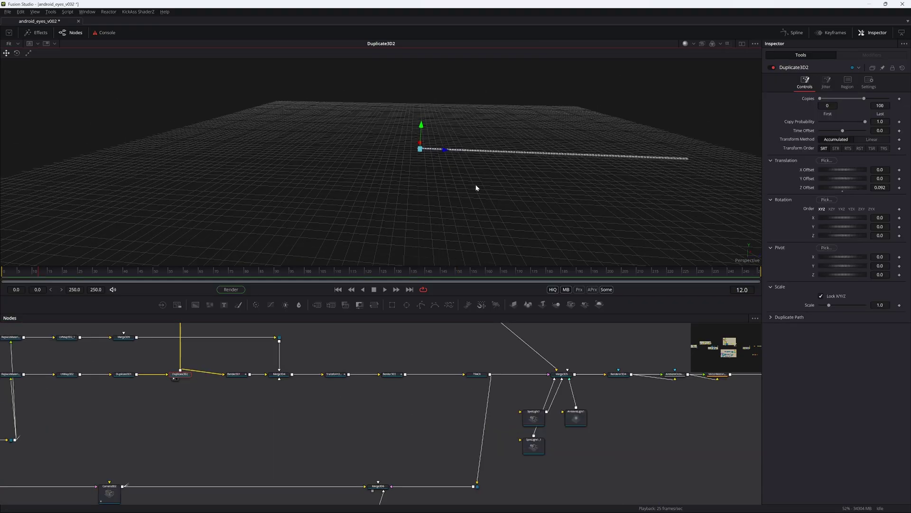
{"action": "left_click_drag", "start_coordinate": [236, 374], "coordinate": [523, 217]}
{"action": "key", "text": "space"}
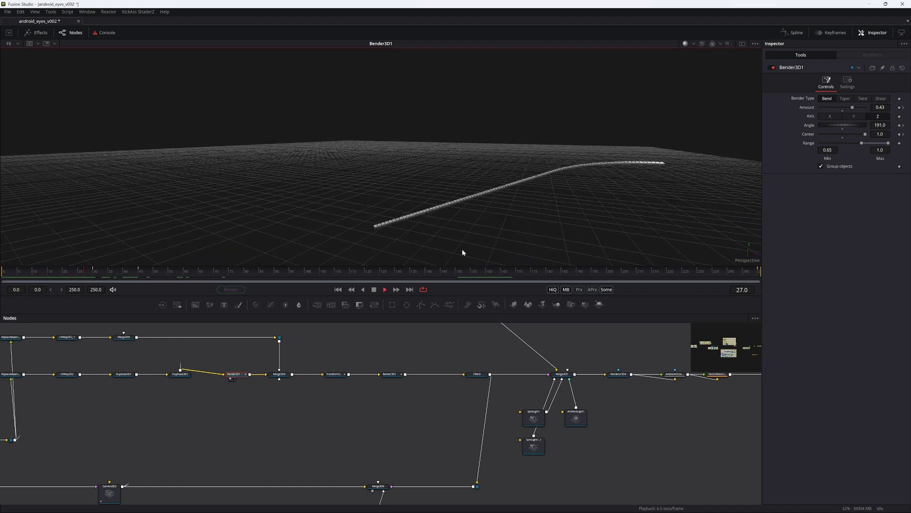
{"action": "left_click", "coordinate": [401, 272]}
{"action": "left_click_drag", "start_coordinate": [461, 277], "coordinate": [646, 278]}
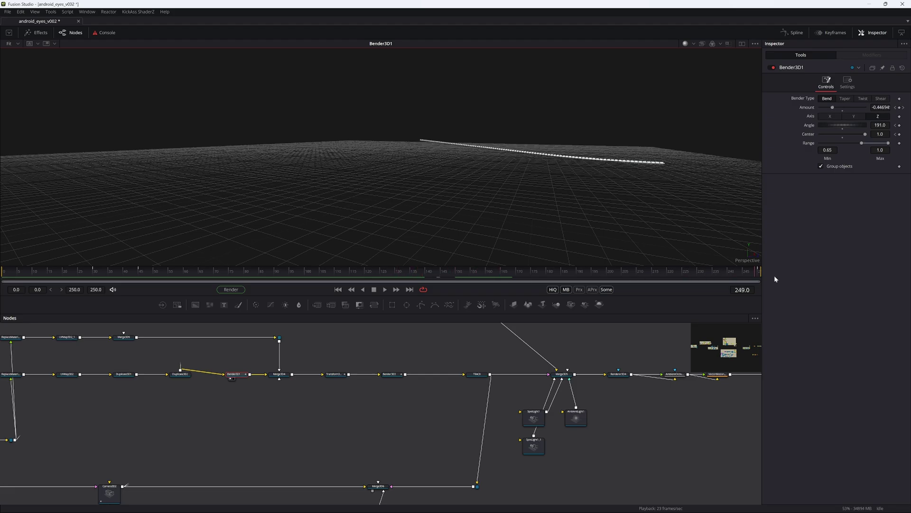
{"action": "left_click_drag", "start_coordinate": [609, 165], "coordinate": [522, 177]}
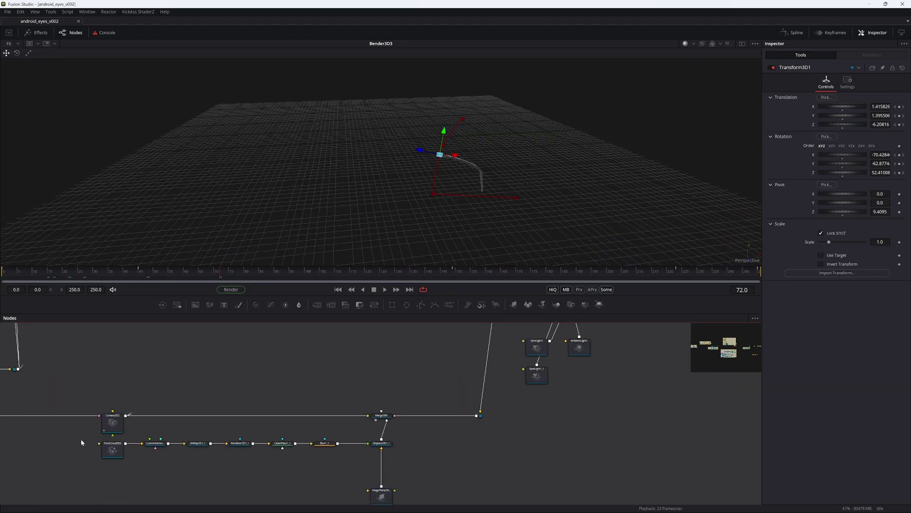
- View Merge3D6 and orbit the scene to examine the 3D face mesh together with the cable
{"action": "left_click_drag", "start_coordinate": [80, 441], "coordinate": [385, 503]}
{"action": "left_click", "coordinate": [384, 410]}
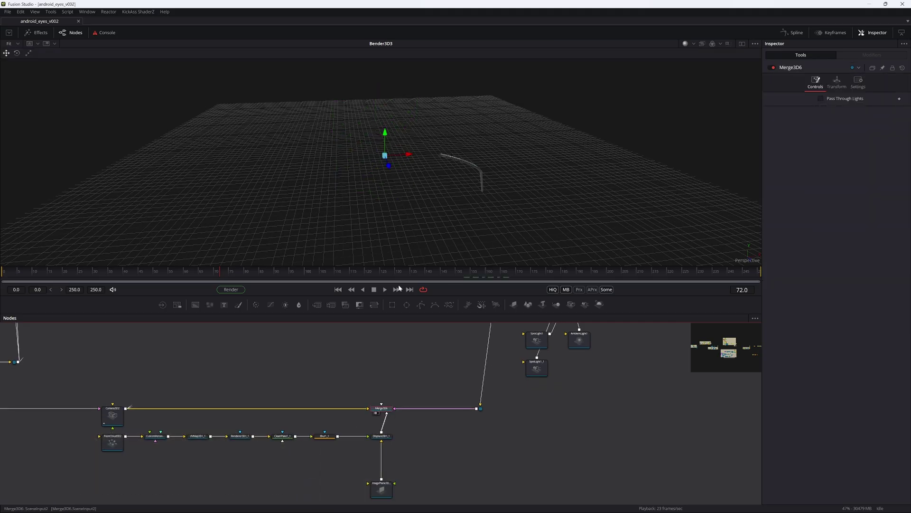
{"action": "key", "text": "1"}
{"action": "left_click_drag", "start_coordinate": [393, 360], "coordinate": [348, 406]}
{"action": "left_click_drag", "start_coordinate": [411, 199], "coordinate": [432, 154]}
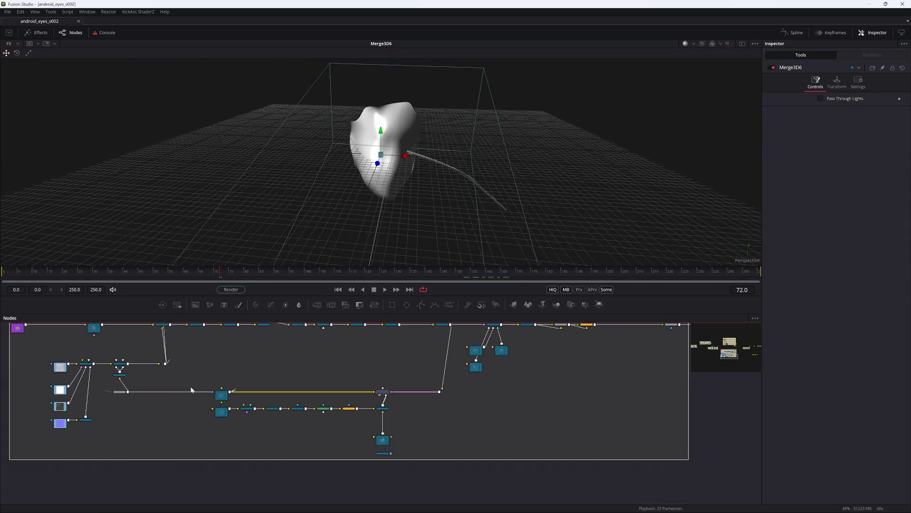
- View Transform3D1 in the cable chain, orbit the scene, and play and scrub the timeline to examine the cable's movement
{"action": "left_click_drag", "start_coordinate": [191, 387], "coordinate": [289, 380]}
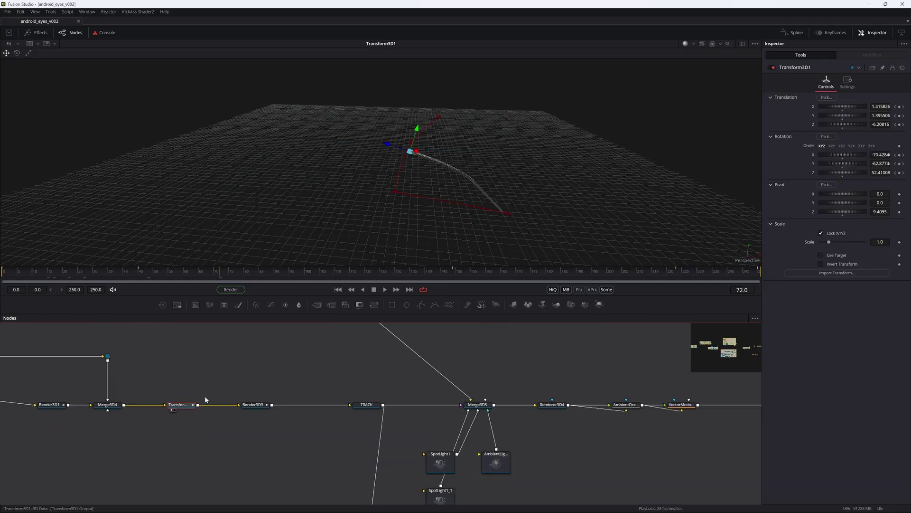
{"action": "left_click_drag", "start_coordinate": [435, 164], "coordinate": [459, 167]}
{"action": "key", "text": "space"}
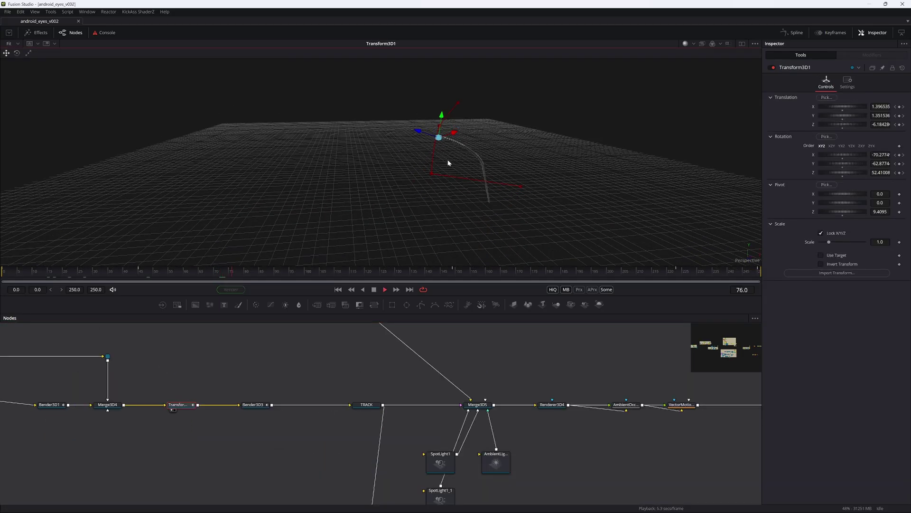
{"action": "left_click_drag", "start_coordinate": [201, 271], "coordinate": [138, 270]}
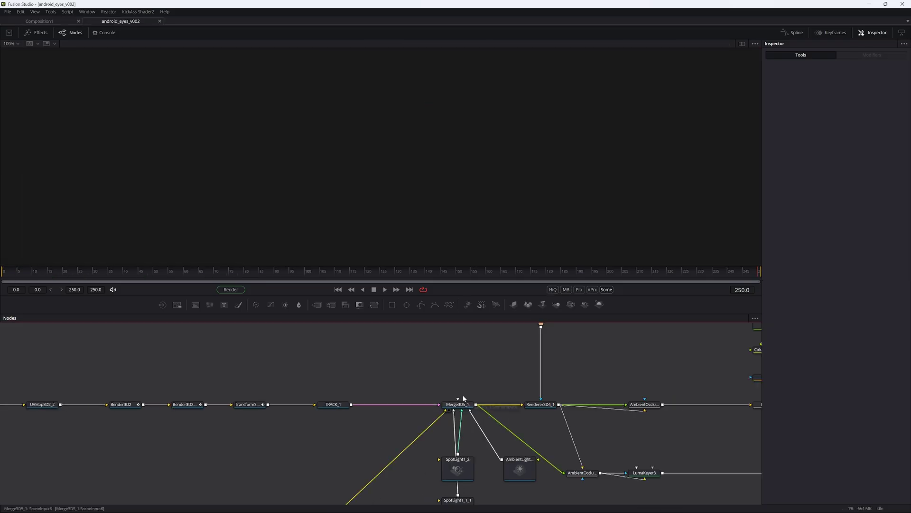
- Close the Composition1 composition and view Merge3D5_1 beside Renderer3D4_1 to examine the lights around the cable
{"action": "left_click", "coordinate": [79, 21]}
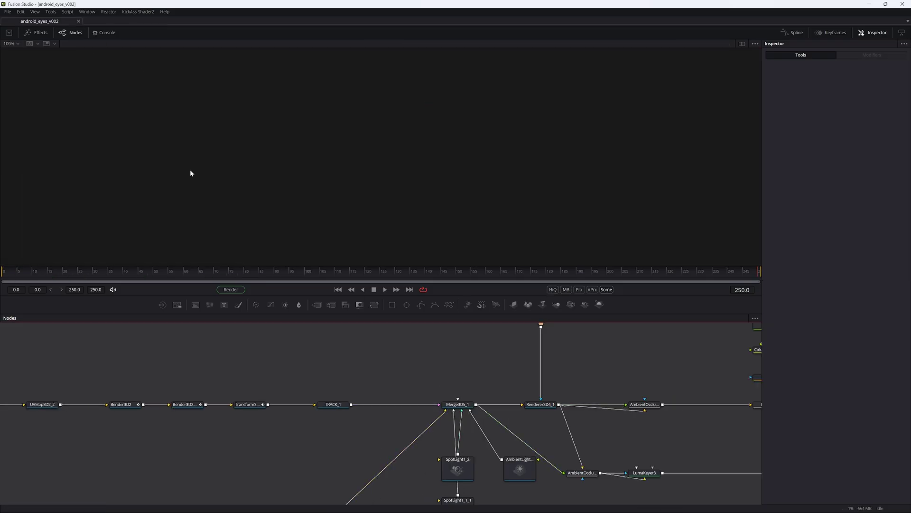
{"action": "left_click_drag", "start_coordinate": [206, 144], "coordinate": [152, 155]}
{"action": "scroll", "coordinate": [207, 147], "scroll_direction": "down", "scroll_amount": 3}
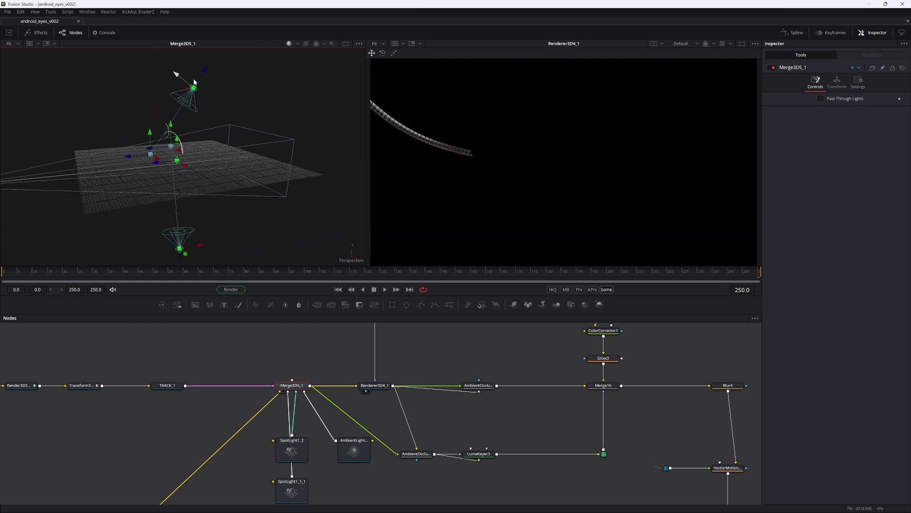
- Inspect AmbientLight1_1 and the spot lights, switching the spot lighting off and on to compare its effect on the rendered cable
{"action": "left_click", "coordinate": [353, 449]}
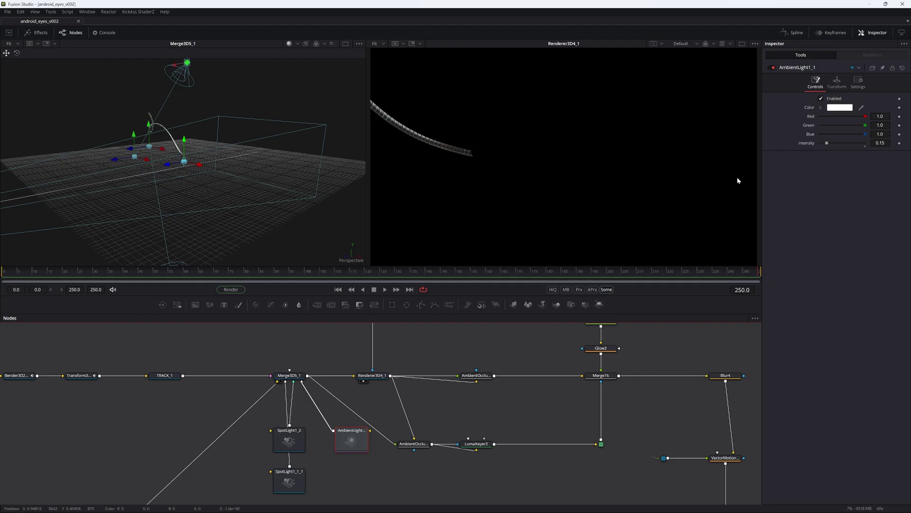
{"action": "left_click", "coordinate": [289, 439]}
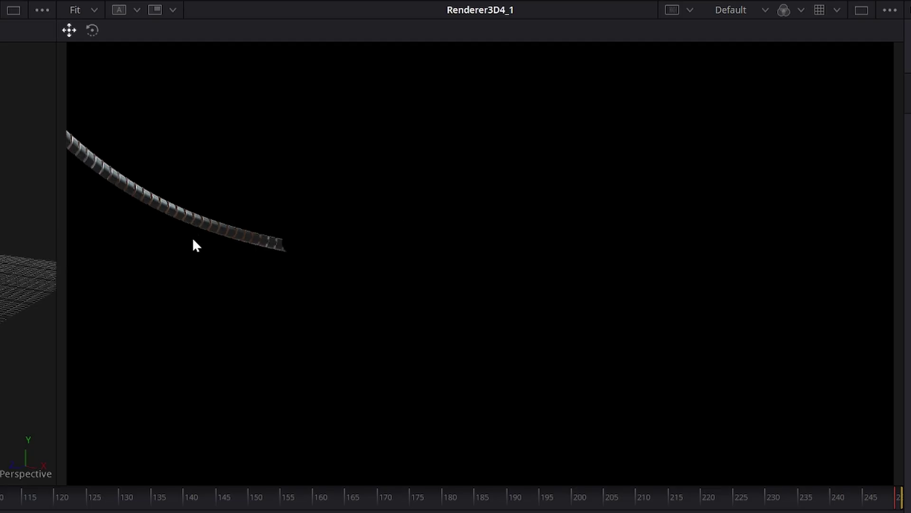
{"action": "key", "text": "ctrl+p"}
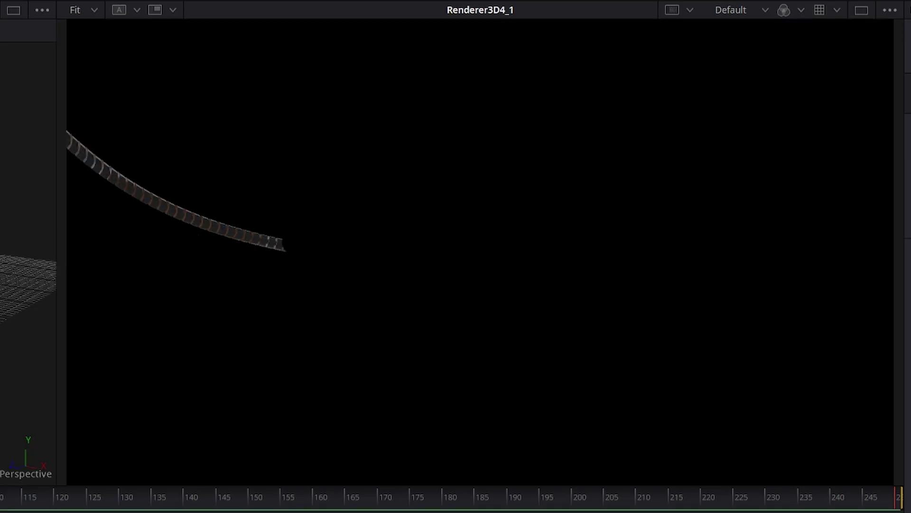
{"action": "key", "text": "ctrl+p"}
{"action": "key", "text": "ctrl+p"}
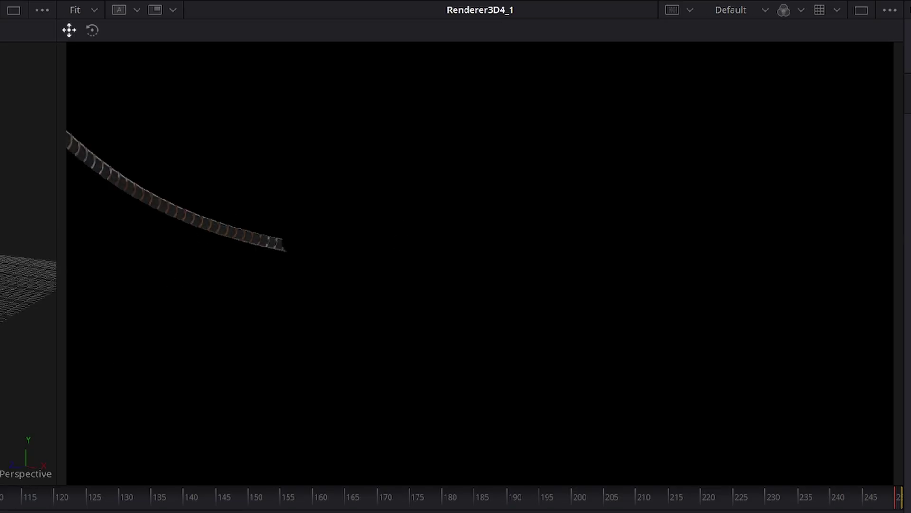
{"action": "key", "text": "ctrl+p"}
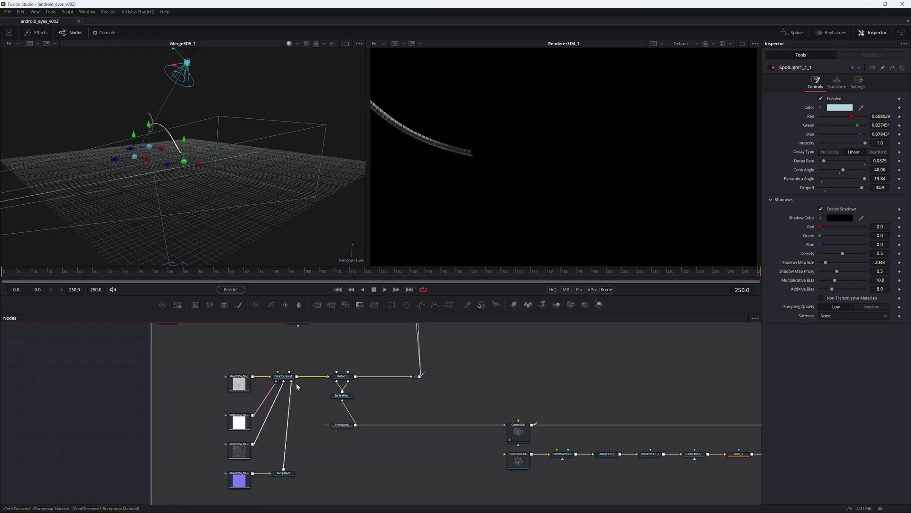
- View the CookTorrance1 metal material on the preview sphere and rotate it to examine the surface
{"action": "scroll", "coordinate": [297, 384], "scroll_direction": "up", "scroll_amount": 2}
{"action": "left_click_drag", "start_coordinate": [280, 373], "coordinate": [314, 94]}
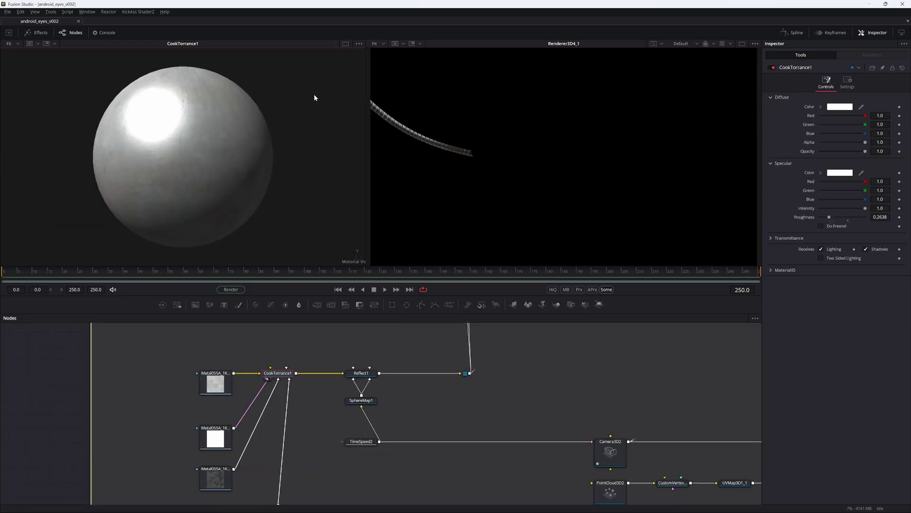
{"action": "left_click_drag", "start_coordinate": [241, 104], "coordinate": [192, 103]}
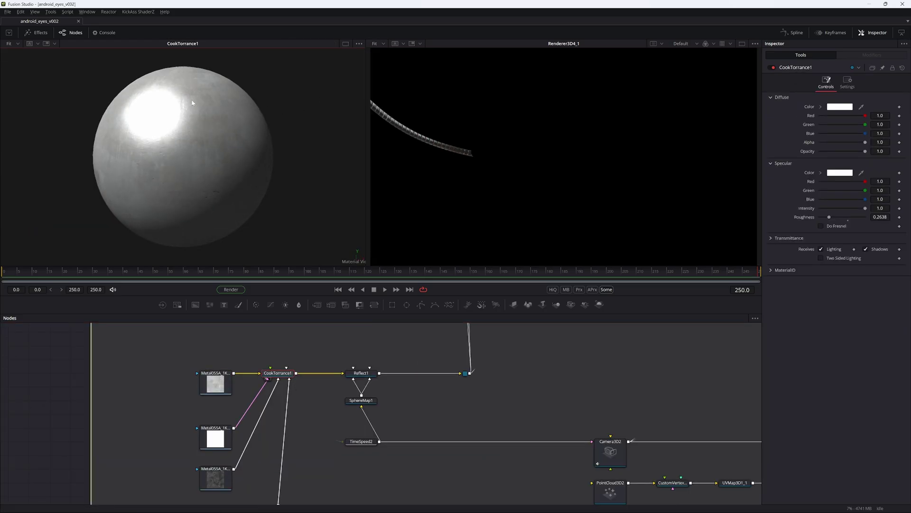
- View the two upper Metal055A texture maps individually and return to the combined CookTorrance1 material
{"action": "left_click", "coordinate": [215, 436]}
{"action": "key", "text": "1"}
{"action": "left_click", "coordinate": [215, 382]}
{"action": "key", "text": "1"}
{"action": "left_click", "coordinate": [276, 373]}
{"action": "key", "text": "1"}
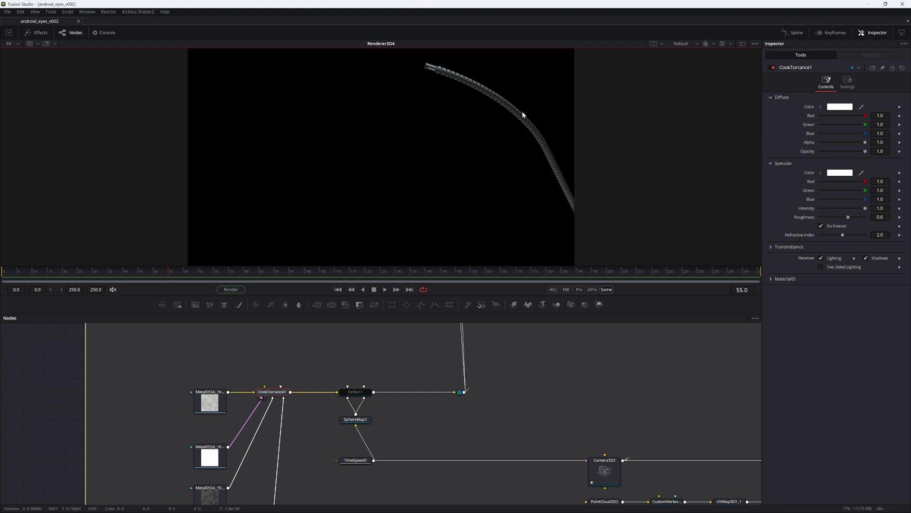
- Set CookTorrance1's specular roughness to 0.2512 and disable Do Fresnel, using a close-up of the Renderer3D4 cable
{"action": "scroll", "coordinate": [485, 61], "scroll_direction": "up", "scroll_amount": 5}
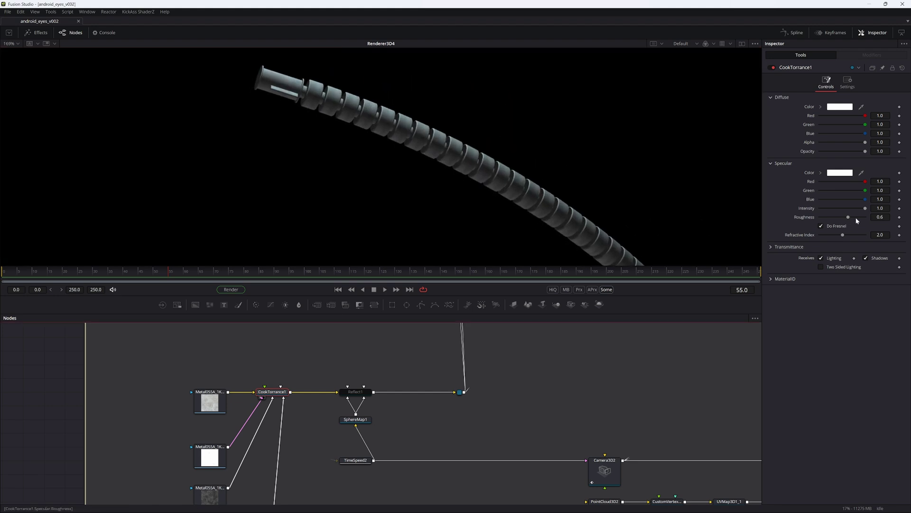
{"action": "left_click_drag", "start_coordinate": [849, 217], "coordinate": [846, 217]}
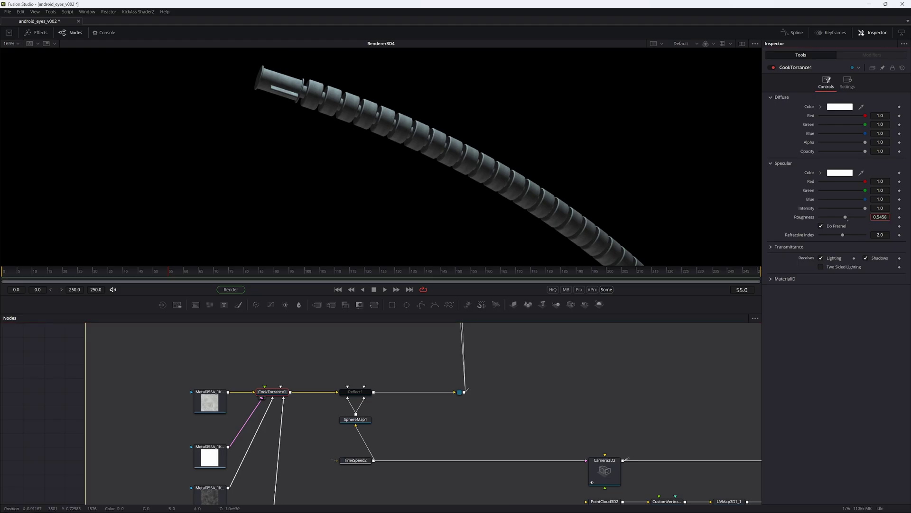
{"action": "left_click_drag", "start_coordinate": [826, 219], "coordinate": [831, 220]}
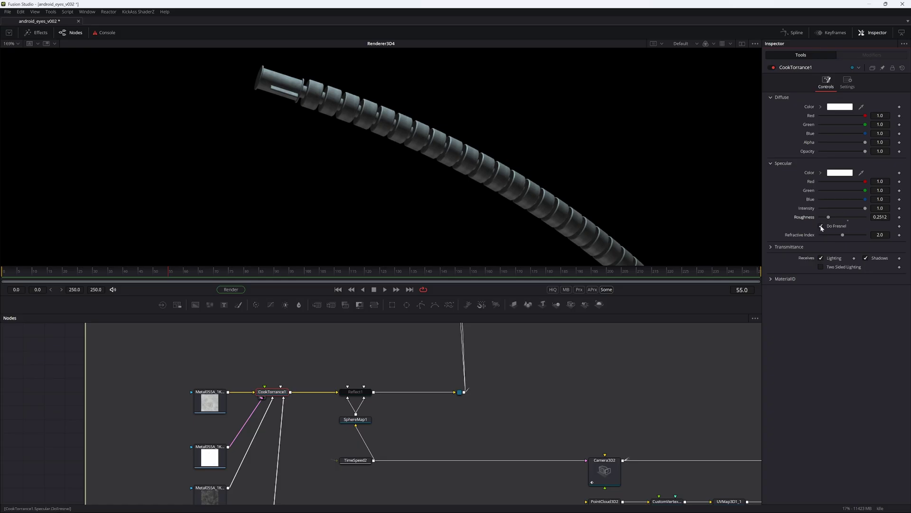
{"action": "left_click", "coordinate": [822, 227]}
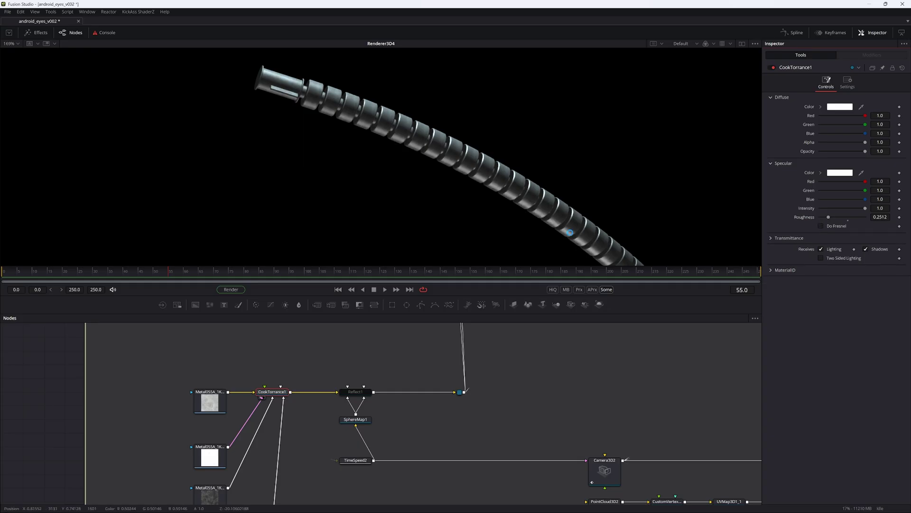
- View the TimeSpeed2 freeze frame and its SphereMap1 mapping, rotating the sphere to examine the reflection source
{"action": "left_click", "coordinate": [364, 460]}
{"action": "key", "text": "1"}
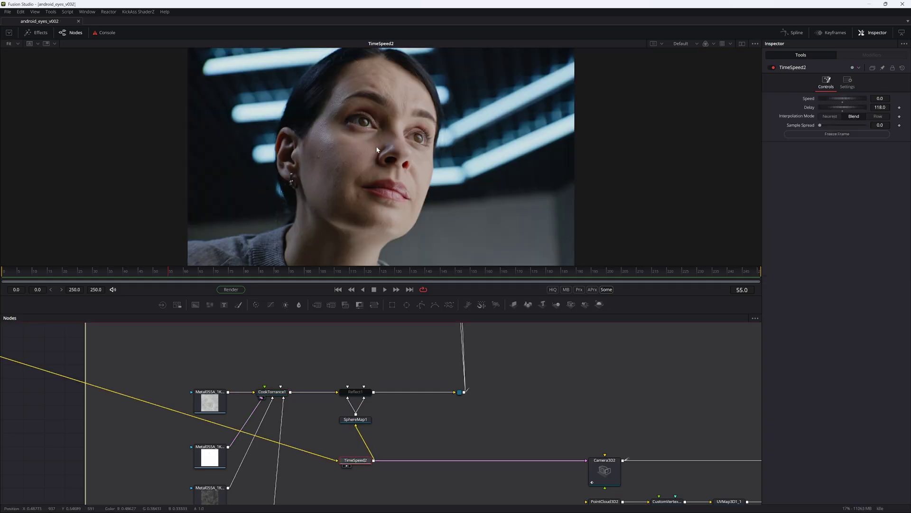
{"action": "left_click", "coordinate": [359, 420]}
{"action": "key", "text": "2"}
{"action": "left_click_drag", "start_coordinate": [390, 219], "coordinate": [479, 197]}
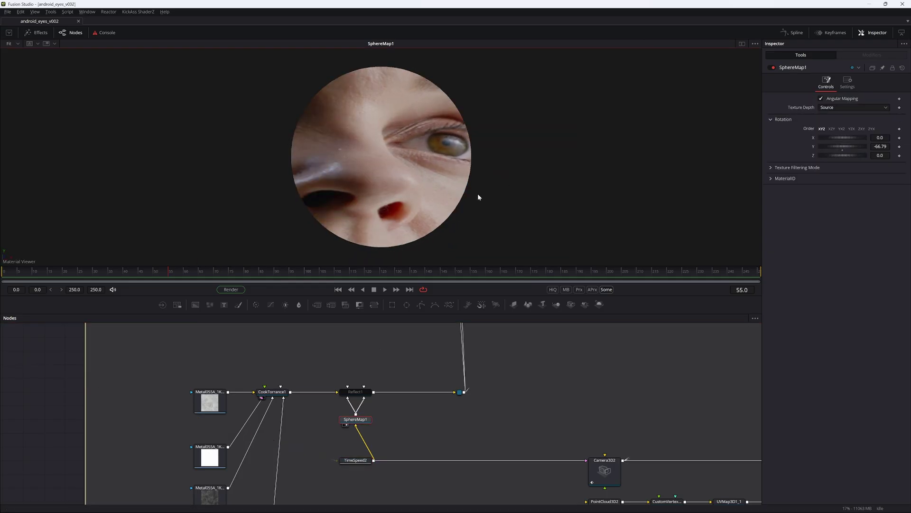
- Enable Reflect1 and compare its material sphere with the plain CookTorrance1 material
{"action": "left_click", "coordinate": [345, 393]}
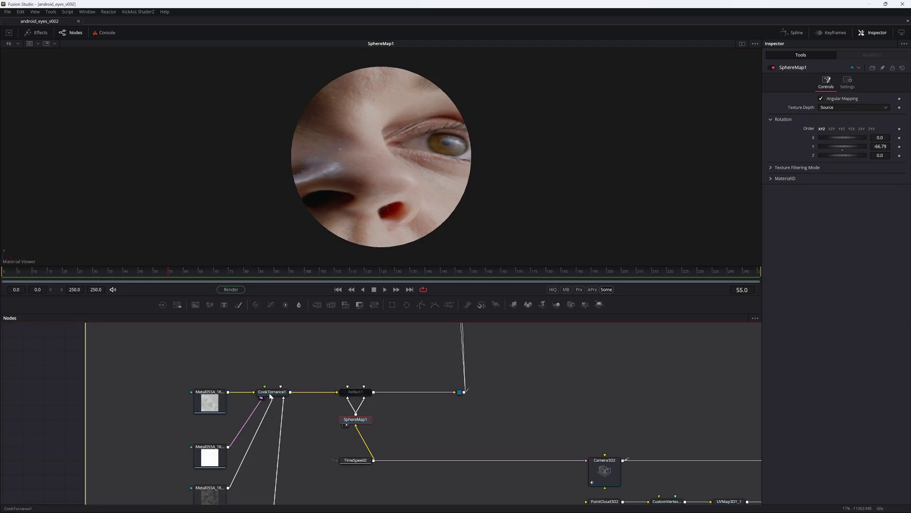
{"action": "key", "text": "ctrl+p"}
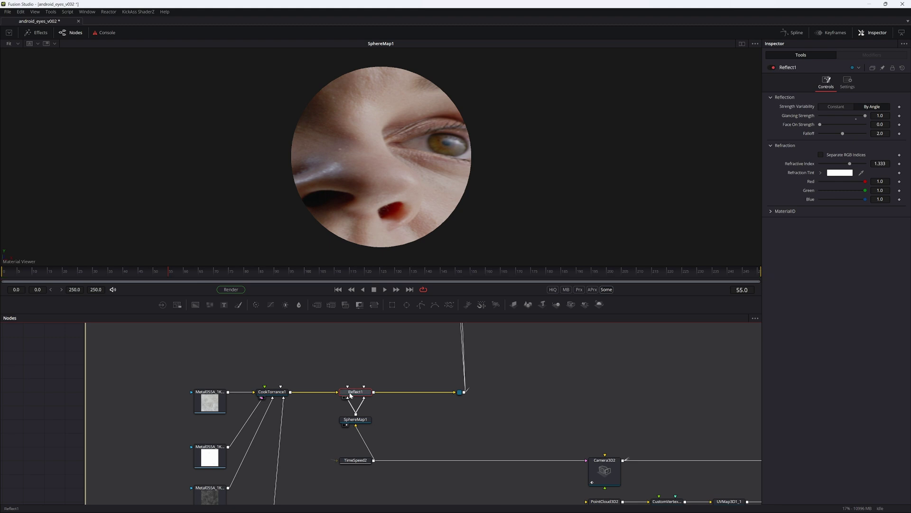
{"action": "key", "text": "1"}
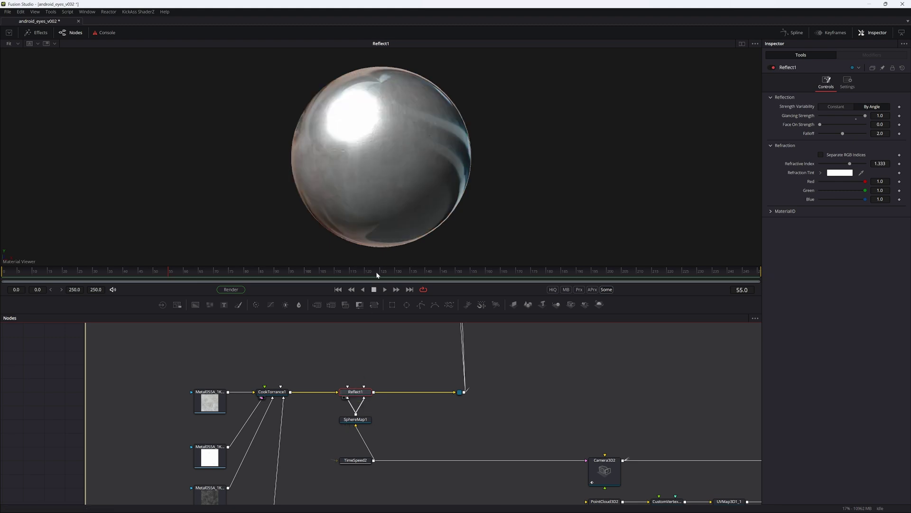
{"action": "left_click", "coordinate": [272, 392]}
{"action": "key", "text": "1"}
{"action": "left_click", "coordinate": [356, 392]}
{"action": "key", "text": "1"}
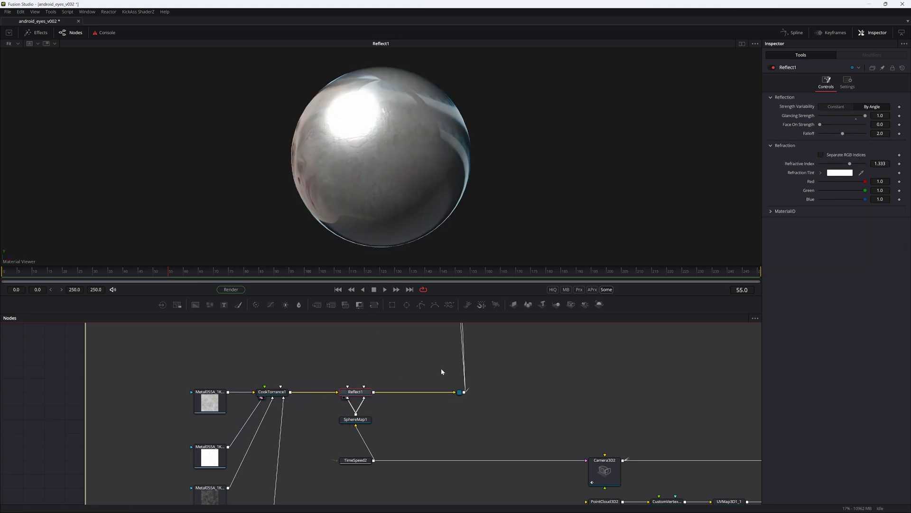
- Examine the Renderer3D4 cable up close, switching Reflect1 off and on to compare the metal reflections
{"action": "scroll", "coordinate": [511, 362], "scroll_direction": "down", "scroll_amount": 3}
{"action": "left_click_drag", "start_coordinate": [513, 369], "coordinate": [327, 441]}
{"action": "scroll", "coordinate": [594, 414], "scroll_direction": "up", "scroll_amount": 2}
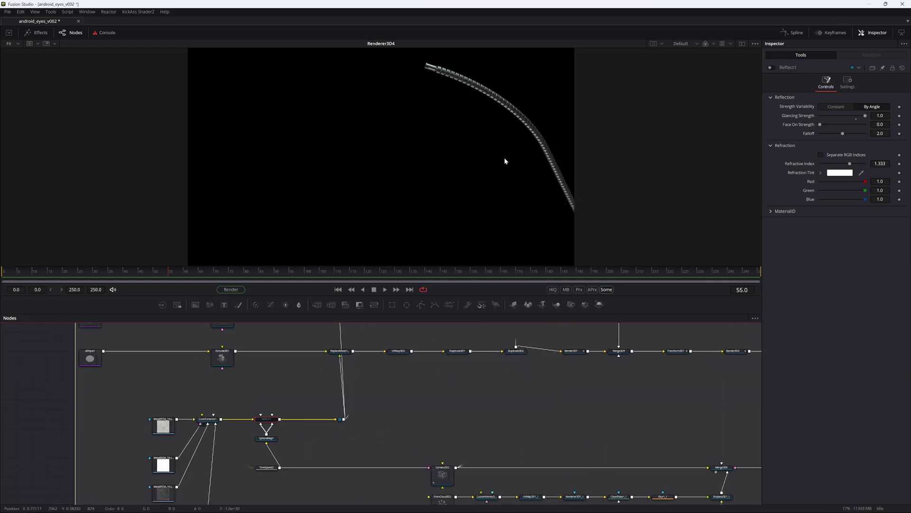
{"action": "scroll", "coordinate": [505, 160], "scroll_direction": "up", "scroll_amount": 10}
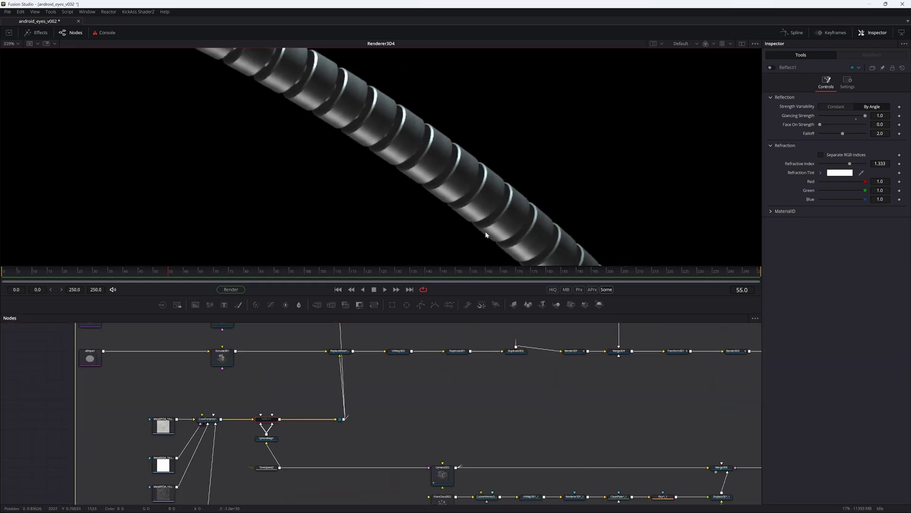
{"action": "key", "text": "ctrl+p"}
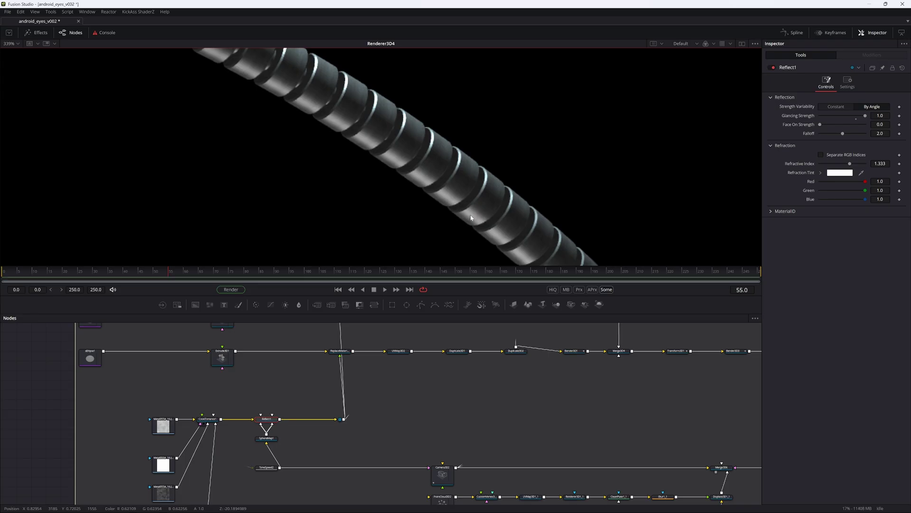
{"action": "mouse_move", "coordinate": [418, 165]}
{"action": "left_mouse_down"}
{"action": "mouse_move", "coordinate": [523, 237]}
{"action": "mouse_move", "coordinate": [546, 239]}
{"action": "left_mouse_up"}
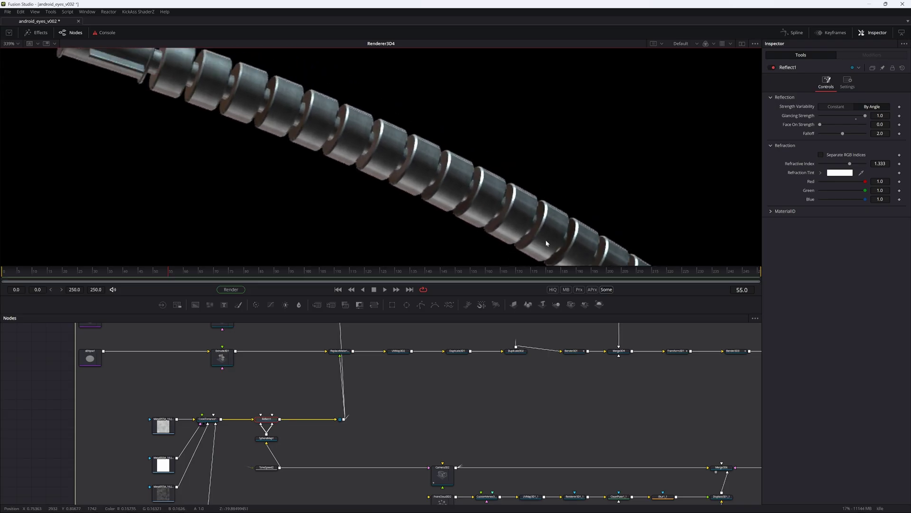
{"action": "left_click_drag", "start_coordinate": [376, 151], "coordinate": [508, 212]}
{"action": "key", "text": "ctrl+p"}
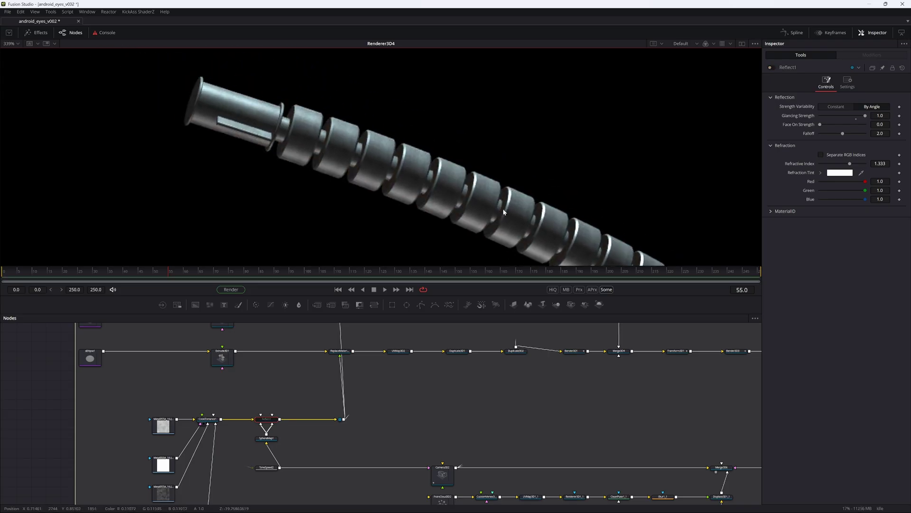
{"action": "key", "text": "ctrl+p"}
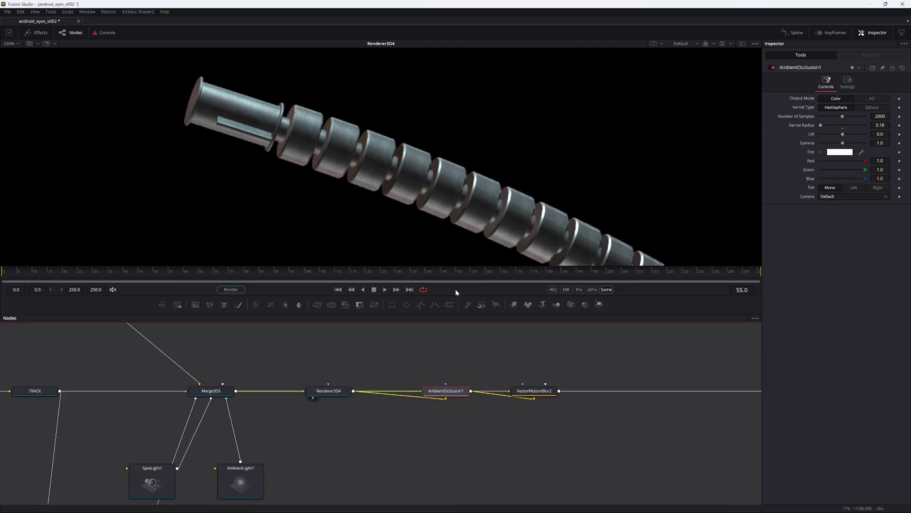
- View AmbientOcclusion1's effect on the rendered cable and inspect the VectorMotionBlur2 settings
{"action": "key", "text": "1"}
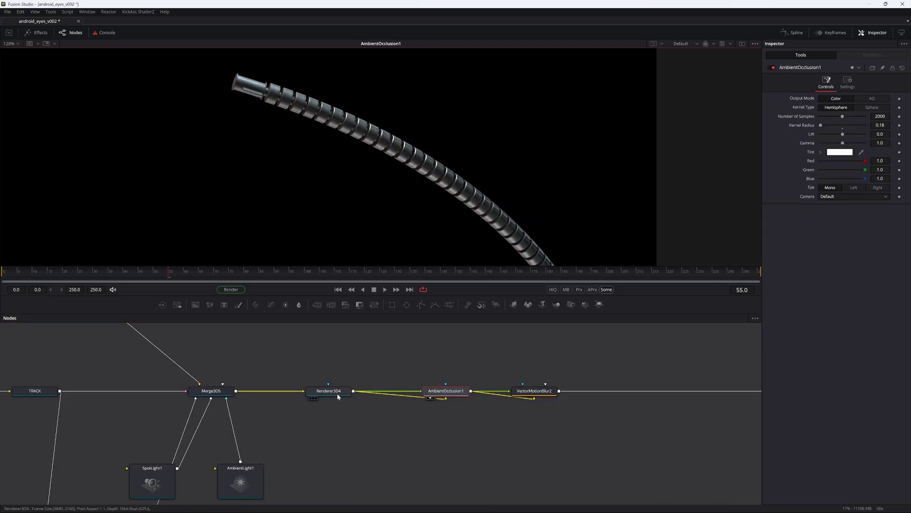
{"action": "left_click", "coordinate": [526, 394]}
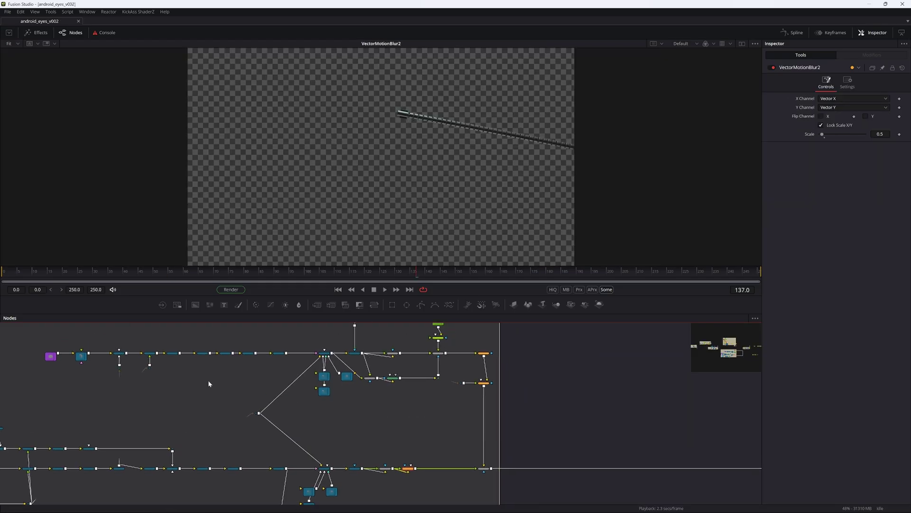
- View Merge3D8 in the upper cable branch and orbit its merged 3D geometry
{"action": "scroll", "coordinate": [208, 384], "scroll_direction": "up", "scroll_amount": 5}
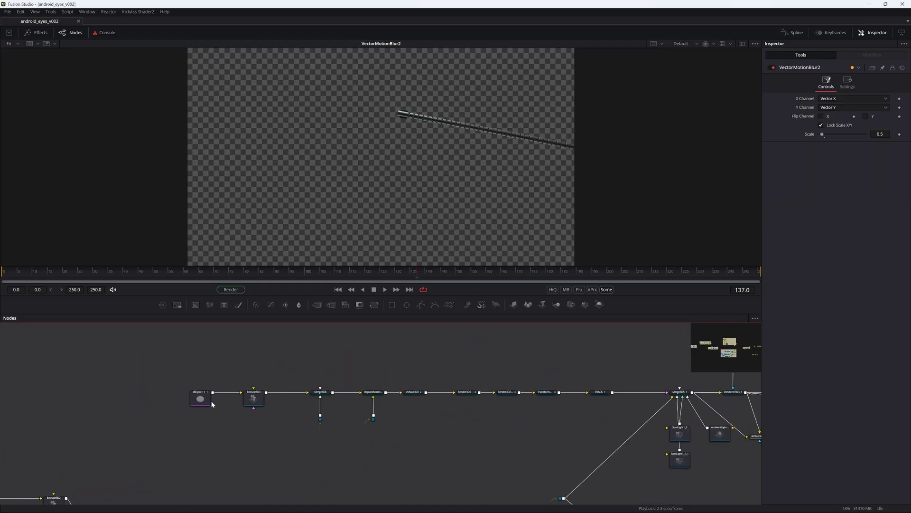
{"action": "left_click", "coordinate": [329, 398]}
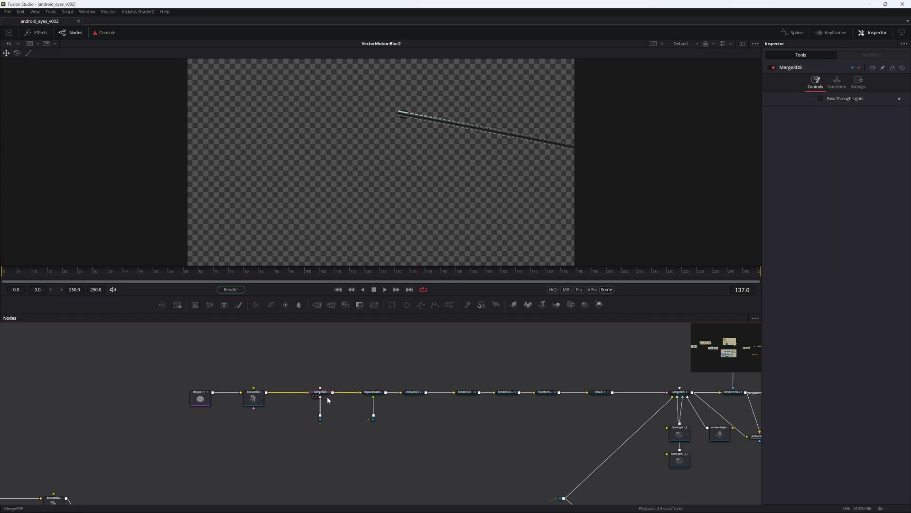
{"action": "key", "text": "1"}
{"action": "left_click_drag", "start_coordinate": [411, 242], "coordinate": [312, 198]}
- Trace the upper branch back through Extrude3D3 to its source ellipse sEllipse1_1_1 and examine the tiny shape
{"action": "left_click", "coordinate": [253, 395]}
{"action": "key", "text": "1"}
{"action": "left_click", "coordinate": [200, 398]}
{"action": "key", "text": "1"}
{"action": "scroll", "coordinate": [361, 176], "scroll_direction": "up", "scroll_amount": 3}
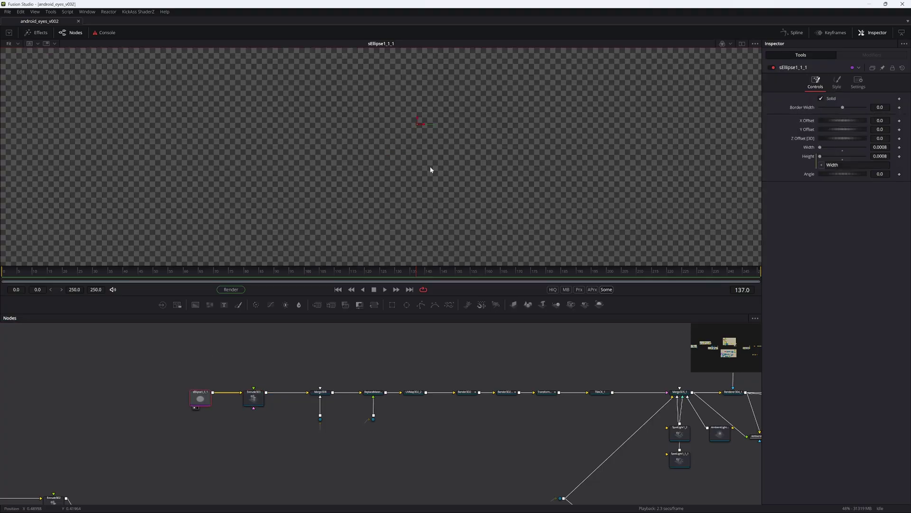
- View Extrude3D3, orbit the extruded ellipse, and adjust its extrusion settings
{"action": "left_click", "coordinate": [253, 399]}
{"action": "key", "text": "1"}
{"action": "mouse_move", "coordinate": [258, 220]}
{"action": "left_mouse_down"}
{"action": "mouse_move", "coordinate": [244, 210]}
{"action": "mouse_move", "coordinate": [251, 207]}
{"action": "left_mouse_up"}
{"action": "left_click", "coordinate": [828, 107]}
{"action": "mouse_move", "coordinate": [866, 127]}
{"action": "left_mouse_down"}
{"action": "mouse_move", "coordinate": [837, 124]}
{"action": "mouse_move", "coordinate": [866, 126]}
{"action": "left_mouse_up"}
- View Merge3D8, ReplaceMaterial3D4_2 and UVMap3D2_2 in turn to examine the cable's segments, material and texture mapping
{"action": "left_click", "coordinate": [327, 392]}
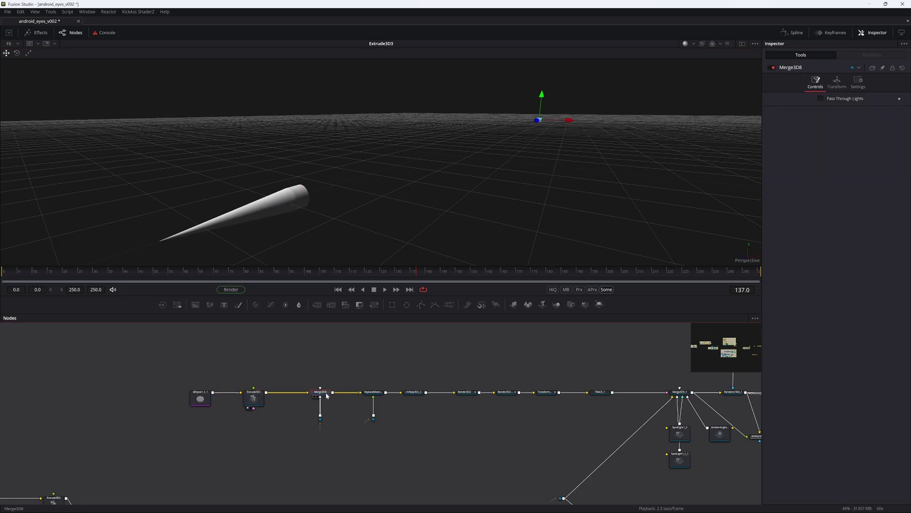
{"action": "key", "text": "1"}
{"action": "left_click", "coordinate": [413, 392]}
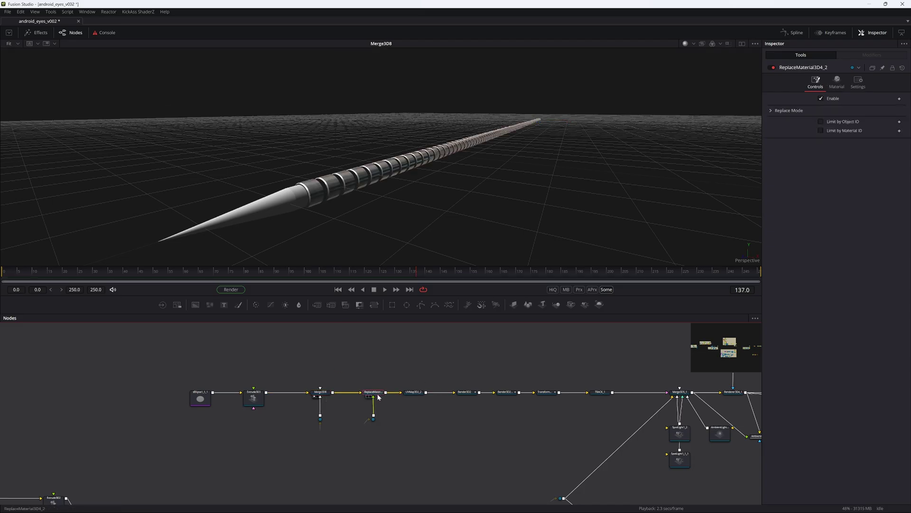
{"action": "key", "text": "1"}
{"action": "left_click", "coordinate": [382, 237]}
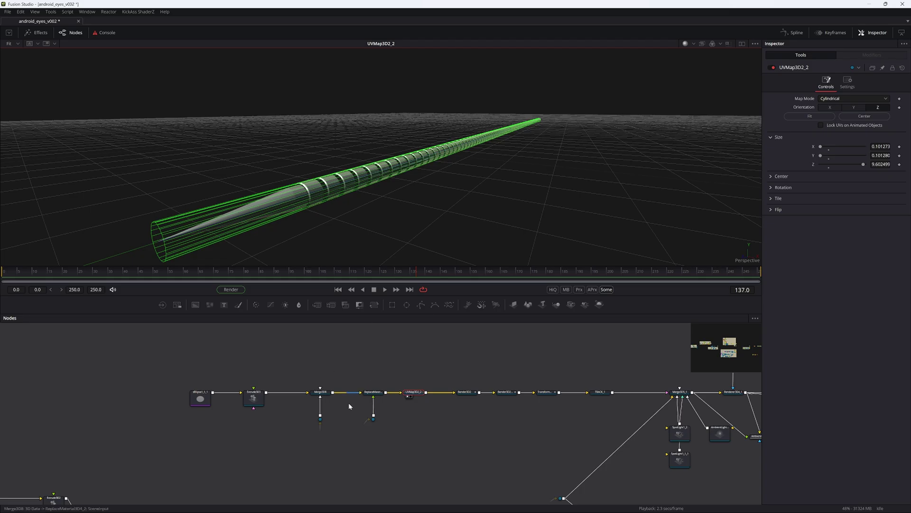
- View Bender3D2, Bender3D2_1 and Transform3D2 in turn, orbit the bent cable, and select the TRACK_1 node
{"action": "left_click", "coordinate": [378, 393]}
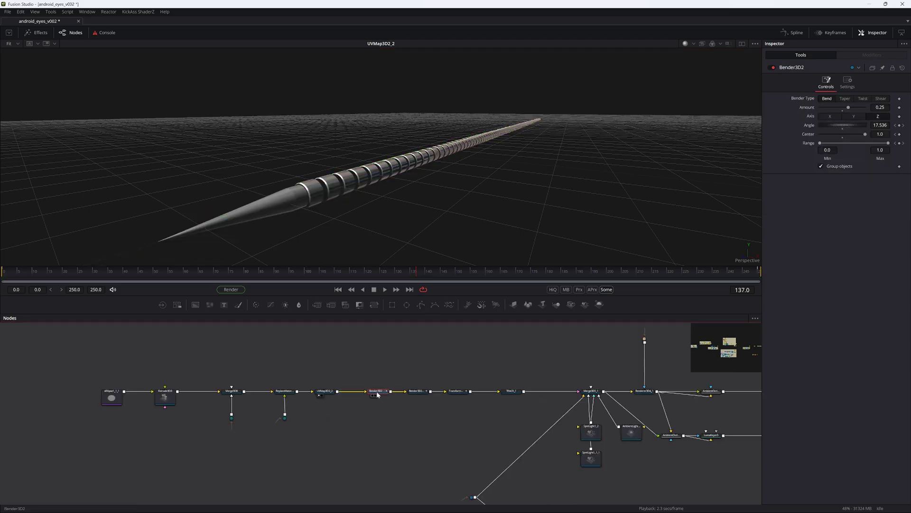
{"action": "key", "text": "1"}
{"action": "left_click", "coordinate": [419, 392]}
{"action": "key", "text": "1"}
{"action": "scroll", "coordinate": [483, 202], "scroll_direction": "down", "scroll_amount": 8}
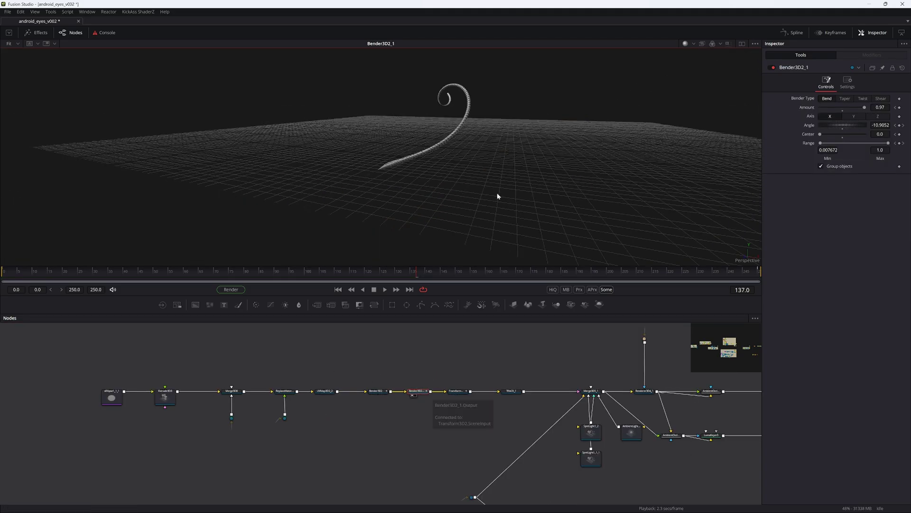
{"action": "scroll", "coordinate": [457, 136], "scroll_direction": "up", "scroll_amount": 2}
{"action": "left_click_drag", "start_coordinate": [457, 137], "coordinate": [377, 115]}
{"action": "left_click", "coordinate": [457, 391]}
{"action": "key", "text": "1"}
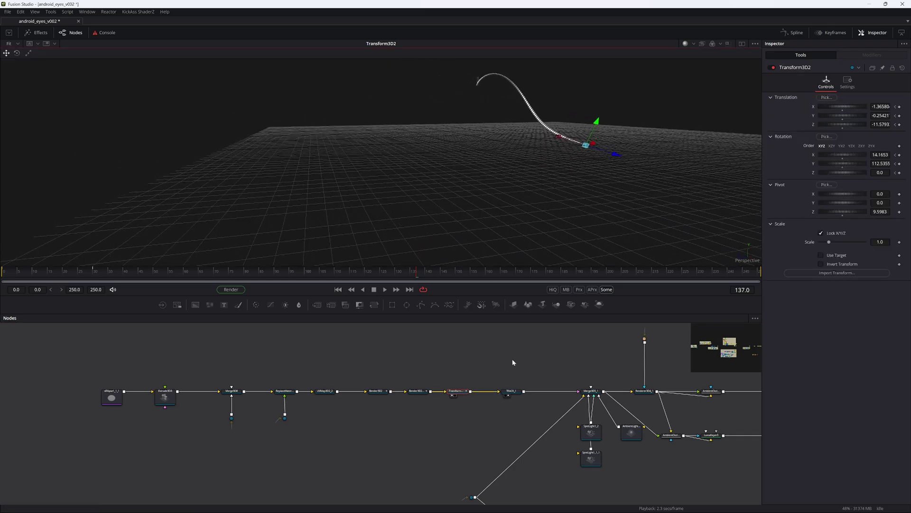
{"action": "left_click", "coordinate": [513, 392]}
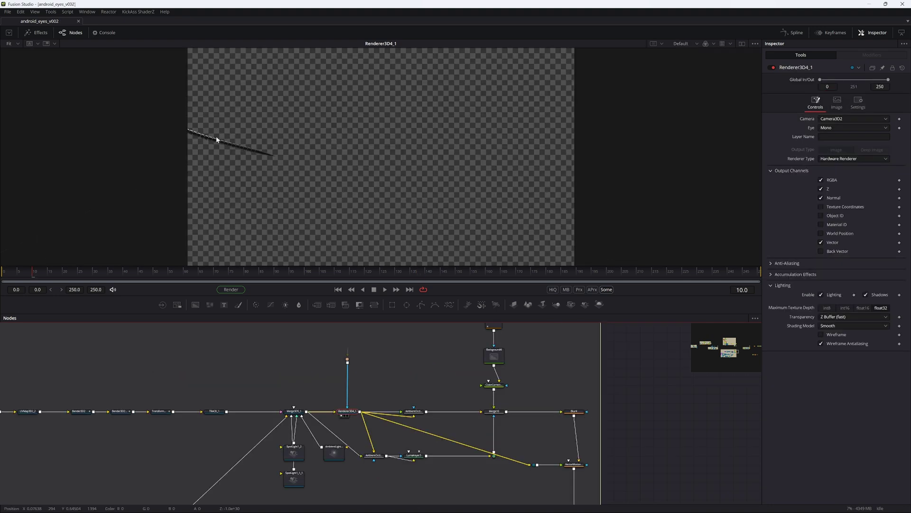
- Examine the upper cable's render in Renderer3D4_1, its AmbientOcclusion2 pass, and the result at Merge16
{"action": "scroll", "coordinate": [285, 114], "scroll_direction": "up", "scroll_amount": 6}
{"action": "scroll", "coordinate": [270, 116], "scroll_direction": "down", "scroll_amount": 4}
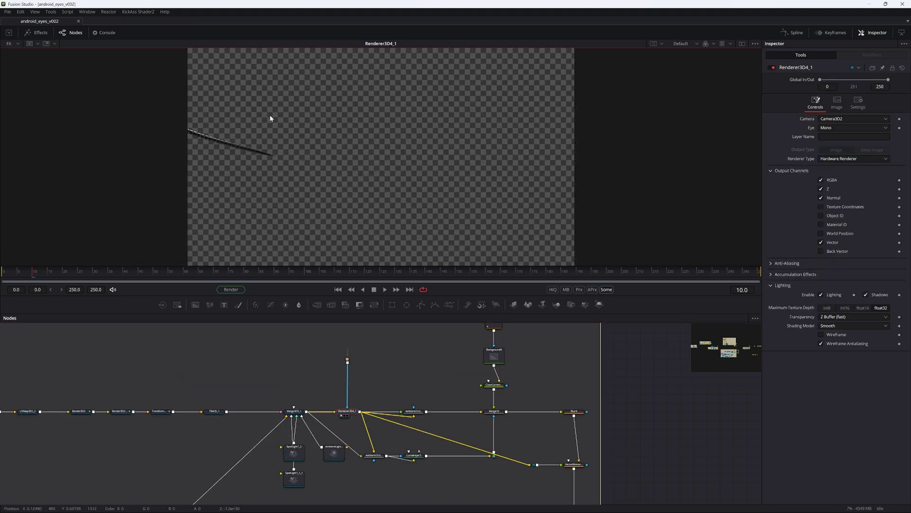
{"action": "left_click", "coordinate": [413, 411]}
{"action": "key", "text": "1"}
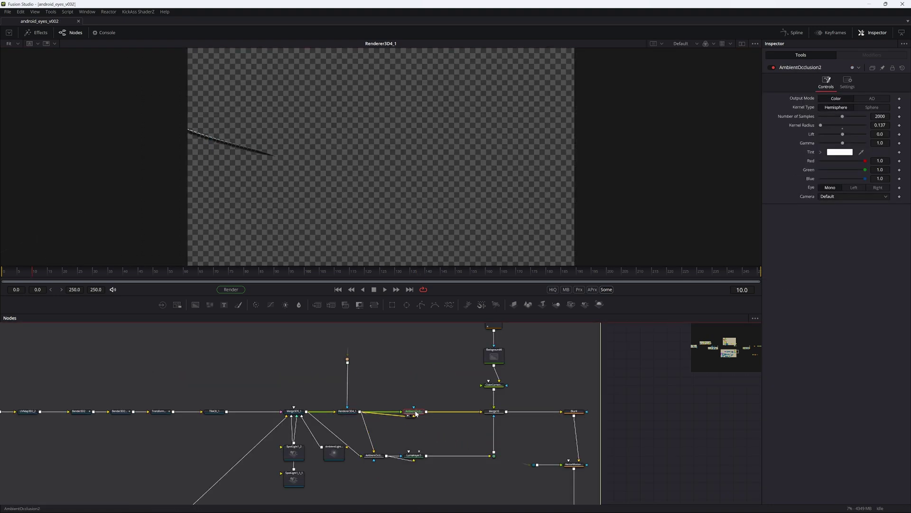
{"action": "left_click", "coordinate": [496, 413]}
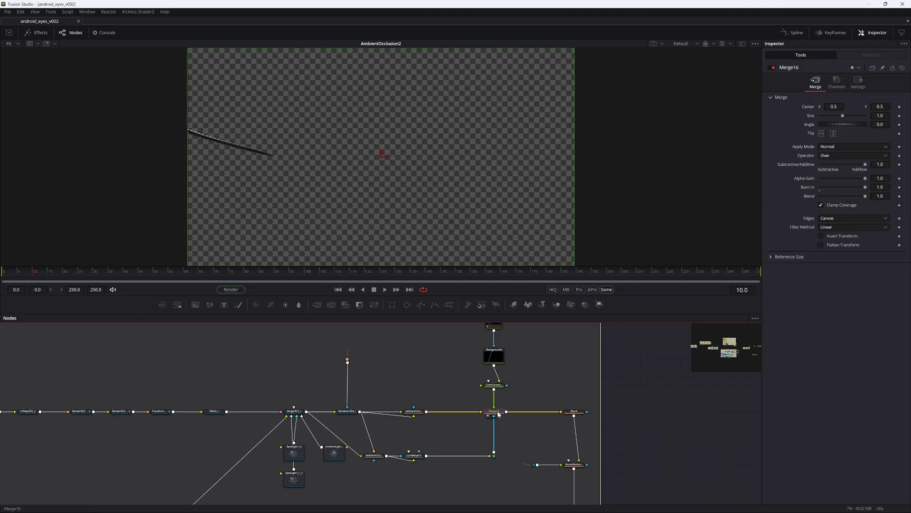
- Play back the animated Rectangle4 mask, view Background4, inspect its color correction, and return to Merge16
{"action": "left_click_drag", "start_coordinate": [468, 363], "coordinate": [434, 383]}
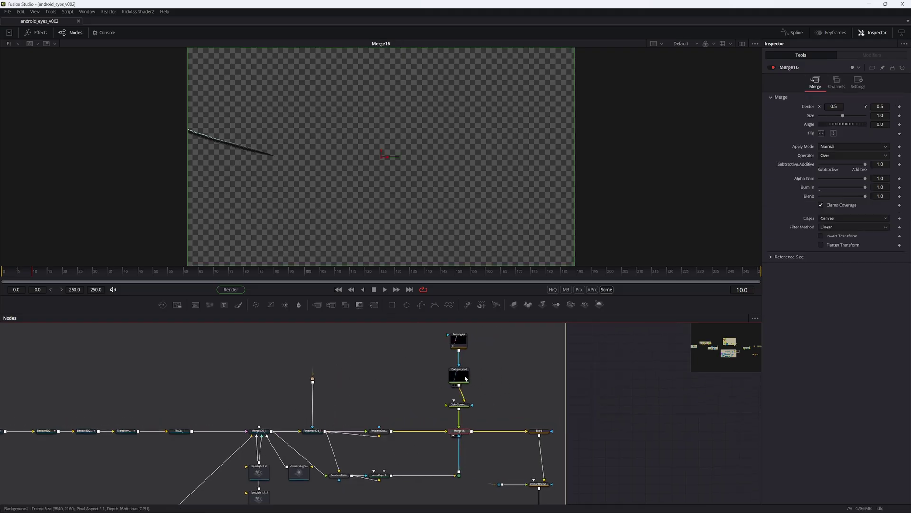
{"action": "left_click_drag", "start_coordinate": [459, 340], "coordinate": [403, 250]}
{"action": "key", "text": "space"}
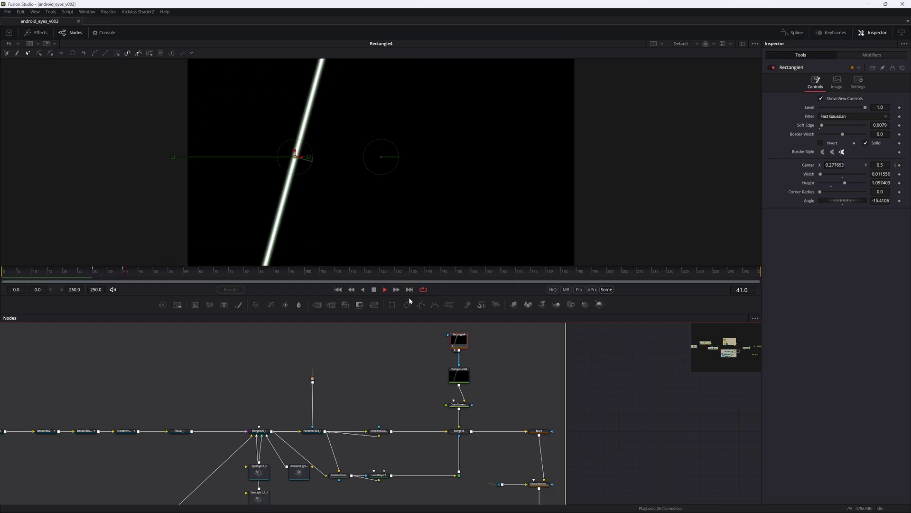
{"action": "left_click", "coordinate": [464, 377]}
{"action": "key", "text": "1"}
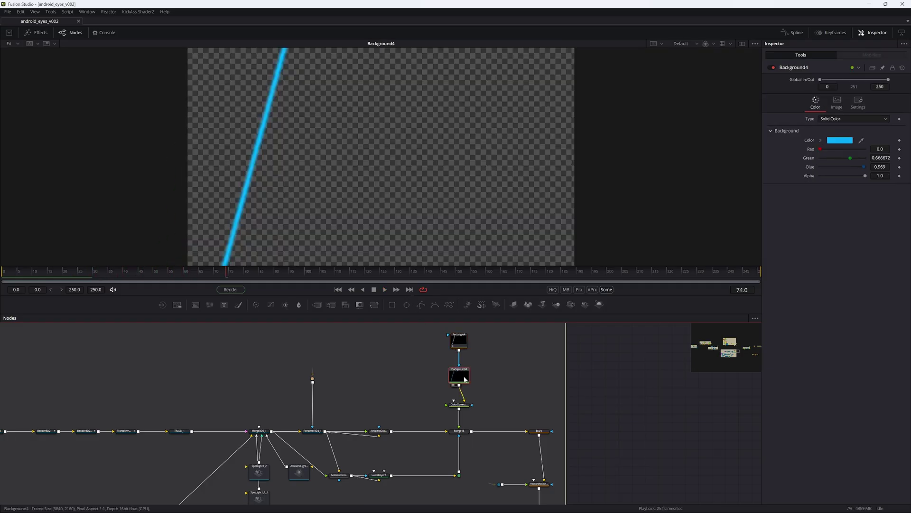
{"action": "left_click", "coordinate": [463, 407]}
{"action": "left_click", "coordinate": [469, 430]}
{"action": "key", "text": "1"}
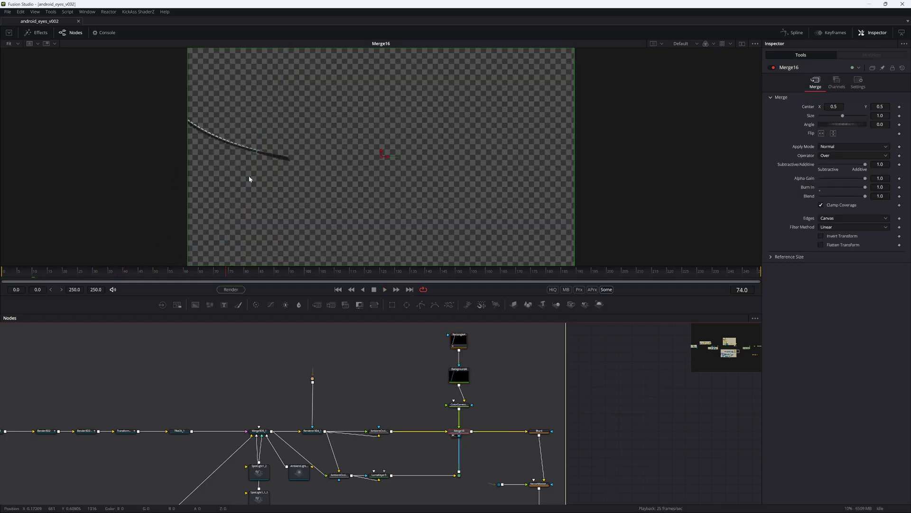
- View AmbientOcclusion2_1 and examine the occlusion pass closely along the cable's segments
{"action": "left_click", "coordinate": [341, 476]}
{"action": "key", "text": "1"}
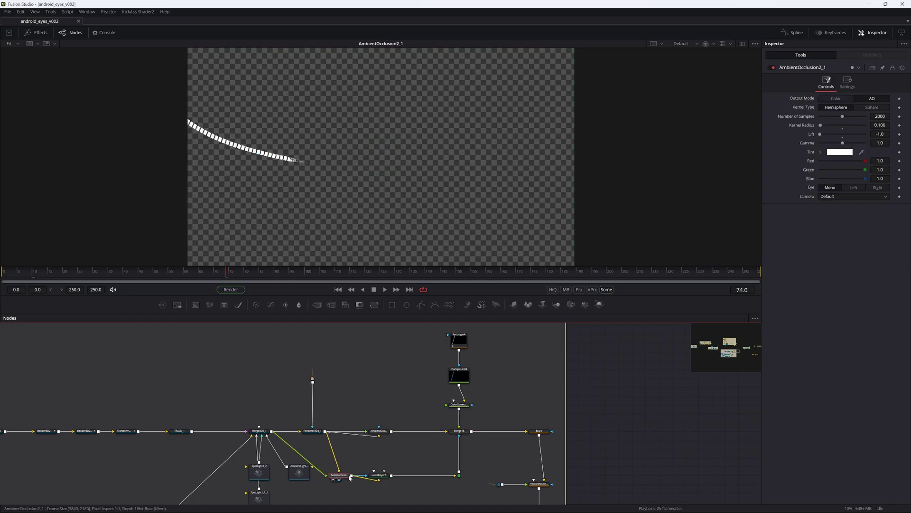
{"action": "scroll", "coordinate": [343, 152], "scroll_direction": "up", "scroll_amount": 2}
{"action": "scroll", "coordinate": [343, 153], "scroll_direction": "up", "scroll_amount": 6}
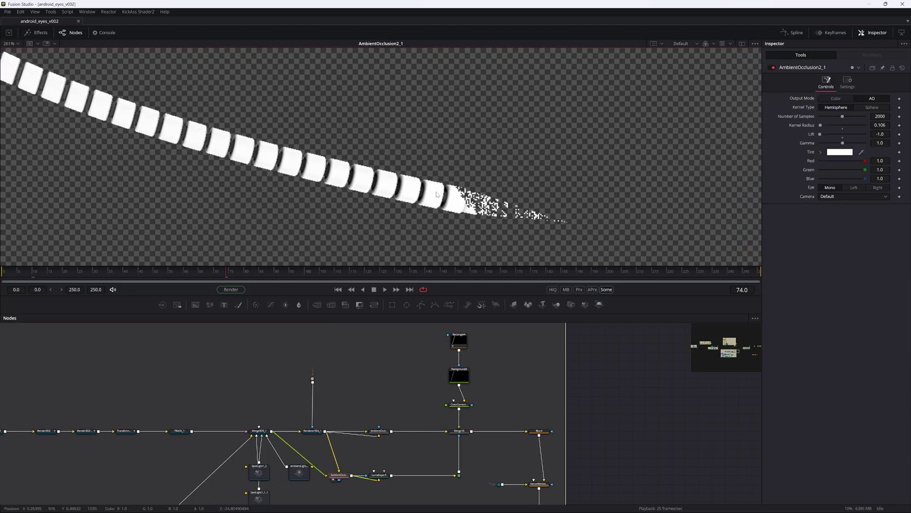
- View LumaKeyer3 and check its alpha and color channels for the keyed gaps between the cable segments
{"action": "left_click", "coordinate": [382, 478]}
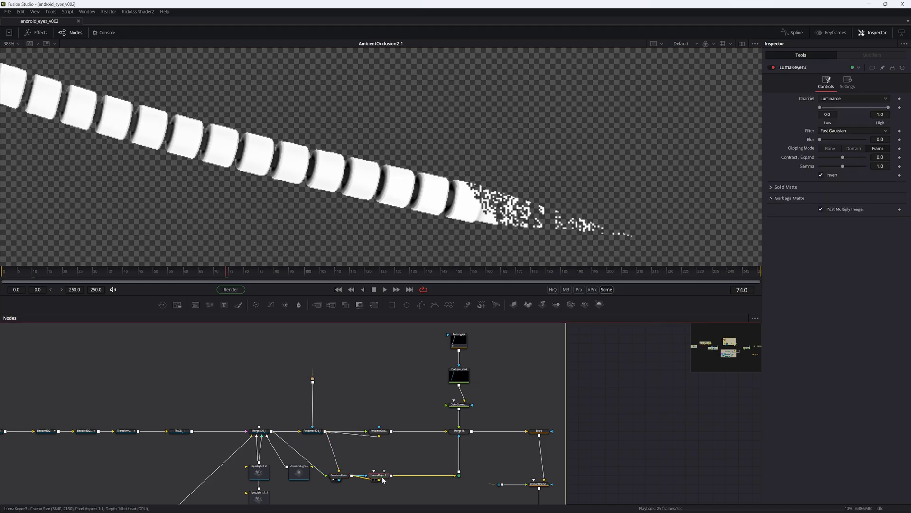
{"action": "key", "text": "1"}
{"action": "left_click", "coordinate": [366, 162]}
{"action": "key", "text": "a"}
{"action": "key", "text": "c"}
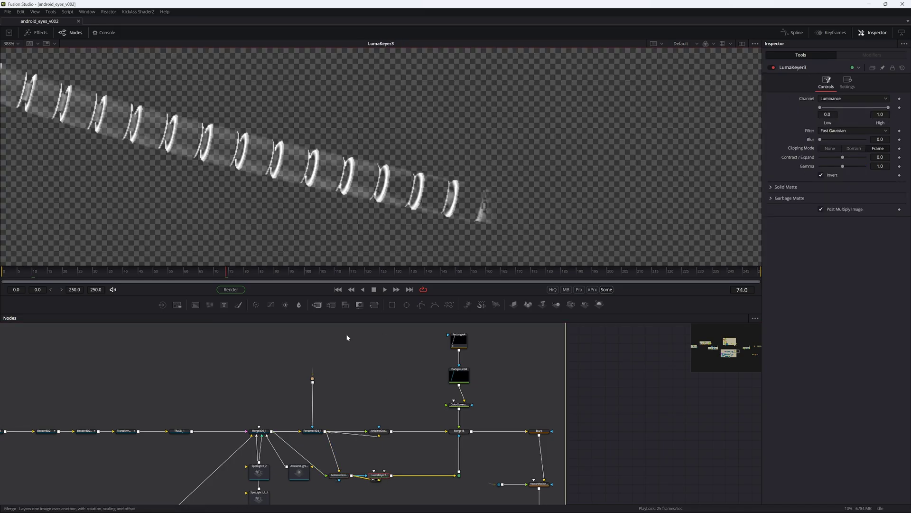
- View Merge16 and play and scrub the light travelling through the gaps of the cable
{"action": "left_click", "coordinate": [457, 431]}
{"action": "key", "text": "1"}
{"action": "left_click", "coordinate": [257, 200]}
{"action": "scroll", "coordinate": [257, 200], "scroll_direction": "down", "scroll_amount": 3}
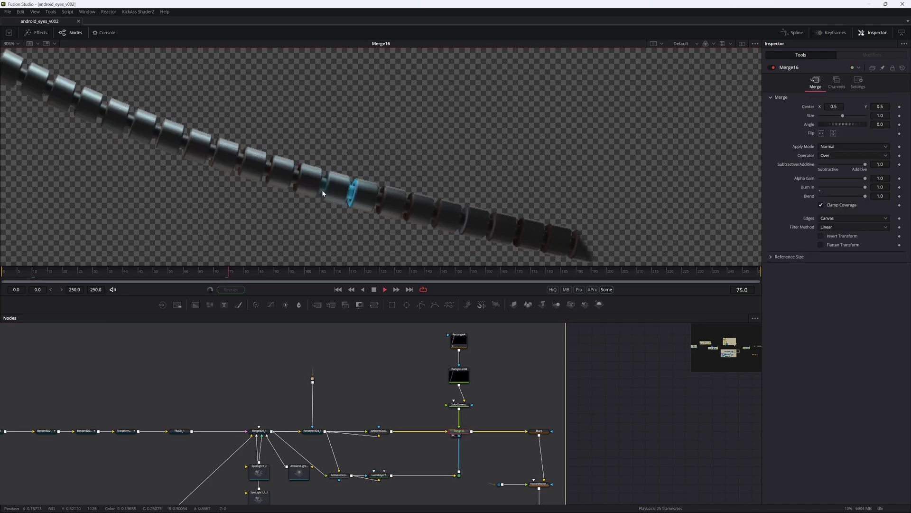
{"action": "scroll", "coordinate": [257, 198], "scroll_direction": "down", "scroll_amount": 3}
{"action": "key", "text": "space"}
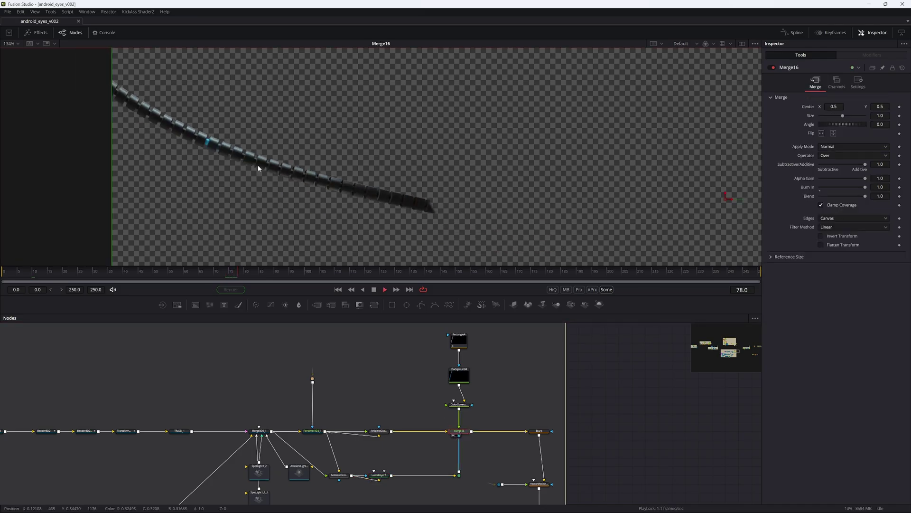
{"action": "key", "text": "space"}
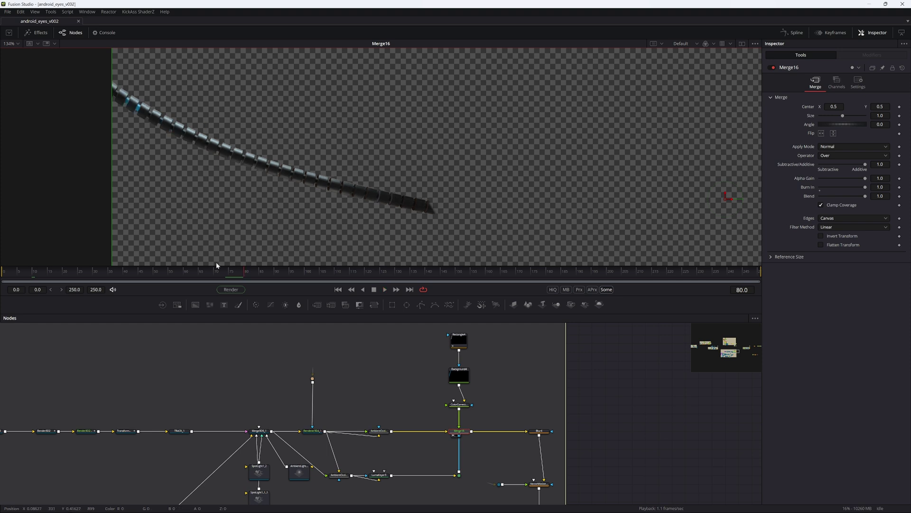
{"action": "left_click_drag", "start_coordinate": [238, 278], "coordinate": [224, 275]}
- Examine Blur4's softening of the cable up close, and fit the whole frame back in the viewer
{"action": "key", "text": "ctrl+f"}
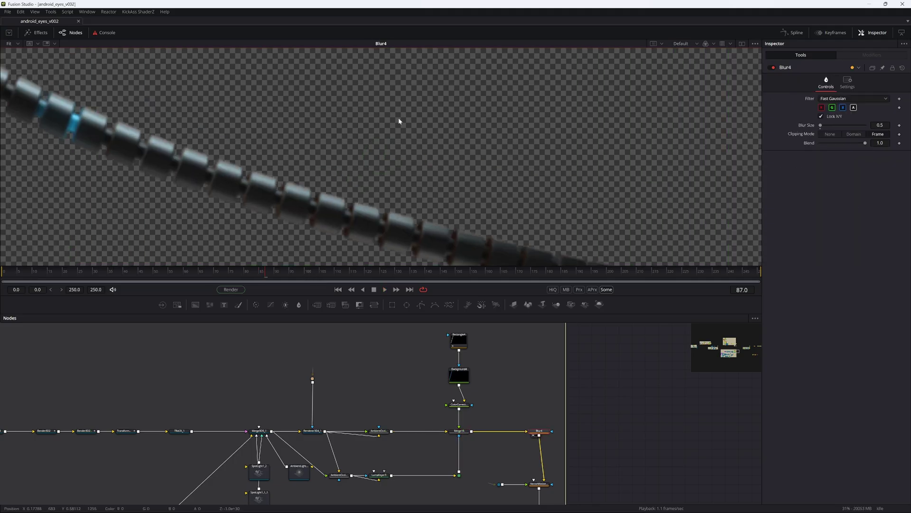
{"action": "scroll", "coordinate": [314, 181], "scroll_direction": "down", "scroll_amount": 3}
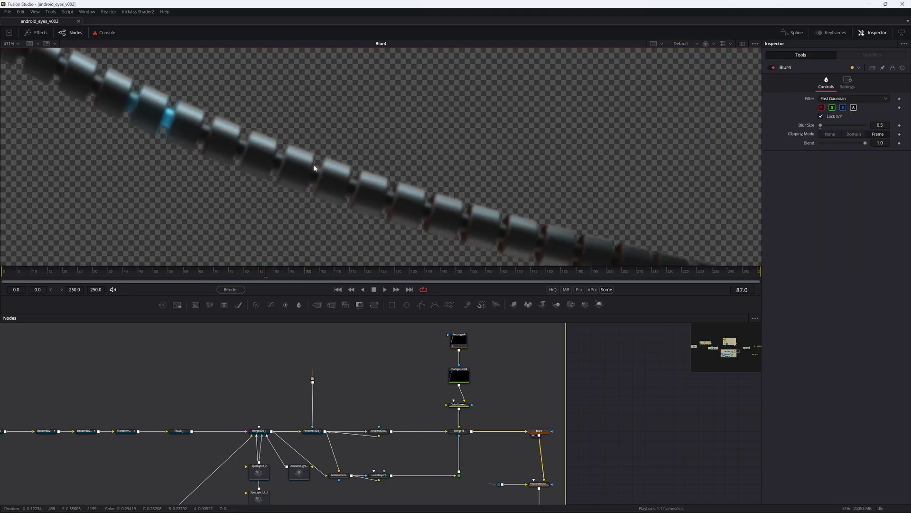
{"action": "left_click_drag", "start_coordinate": [277, 191], "coordinate": [307, 188]}
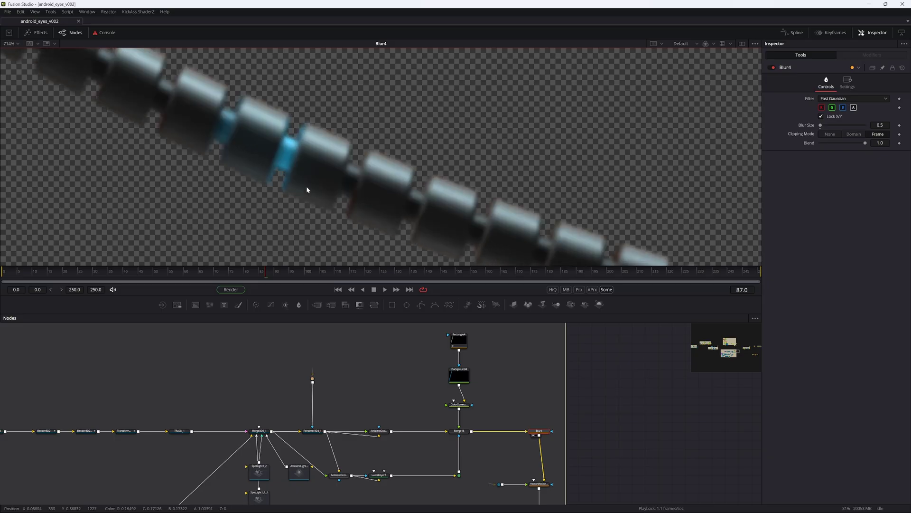
{"action": "key", "text": "ctrl+f"}
- View Merge14 with both cables combined and inspect Renderer3D4's image size settings
{"action": "left_click_drag", "start_coordinate": [480, 502], "coordinate": [387, 380]}
{"action": "scroll", "coordinate": [387, 383], "scroll_direction": "up", "scroll_amount": 3}
{"action": "left_click", "coordinate": [436, 413]}
{"action": "key", "text": "1"}
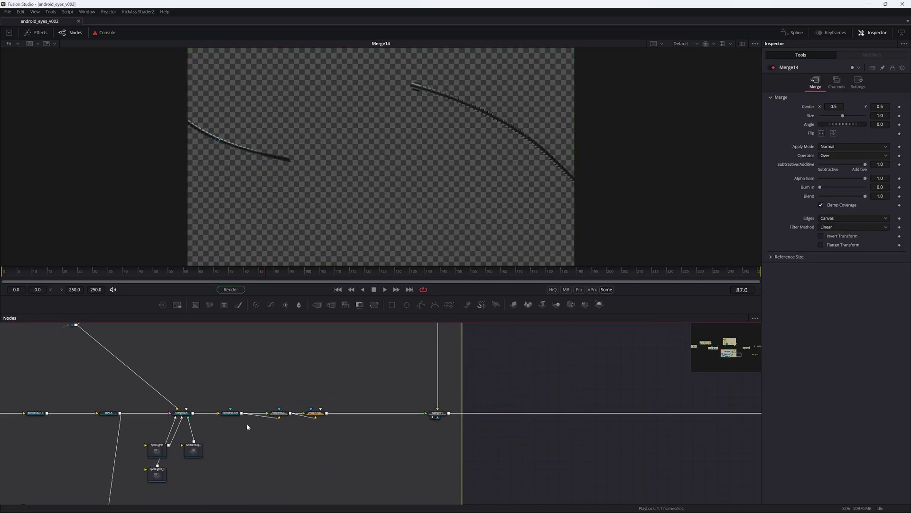
{"action": "left_click", "coordinate": [230, 418]}
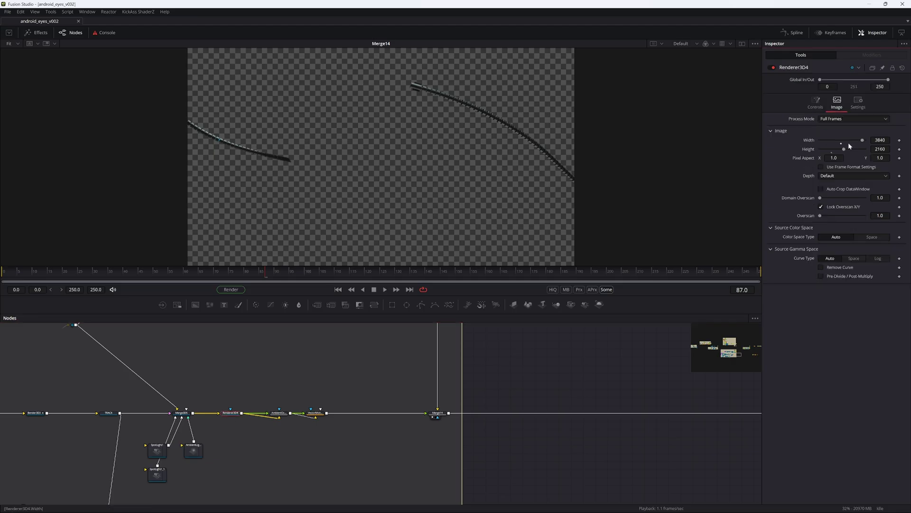
- Follow Merge14's output downstream, view Gamut2, and inspect the Resize1 settings
{"action": "left_click_drag", "start_coordinate": [674, 382], "coordinate": [228, 387]}
{"action": "scroll", "coordinate": [340, 398], "scroll_direction": "down", "scroll_amount": 5}
{"action": "left_click_drag", "start_coordinate": [551, 392], "coordinate": [350, 386]}
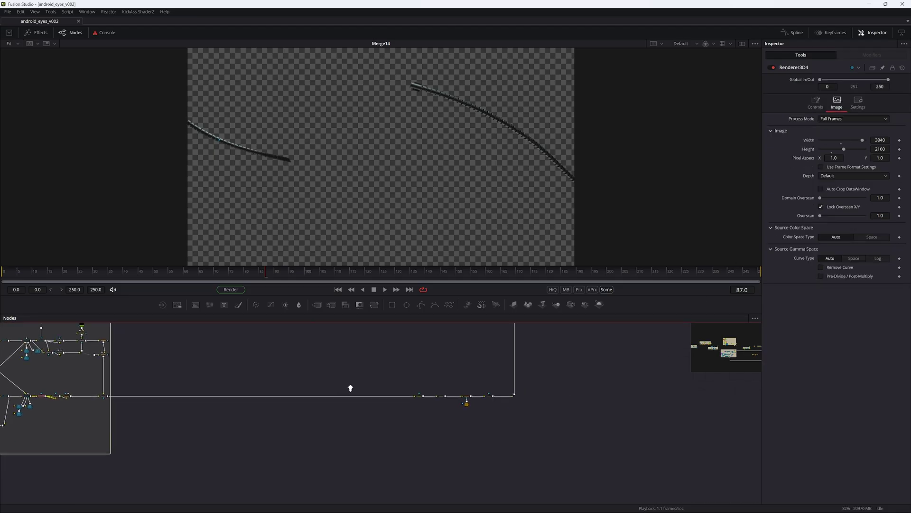
{"action": "scroll", "coordinate": [350, 386], "scroll_direction": "up", "scroll_amount": 5}
{"action": "left_click_drag", "start_coordinate": [632, 392], "coordinate": [460, 385]}
{"action": "scroll", "coordinate": [460, 387], "scroll_direction": "up", "scroll_amount": 3}
{"action": "left_click", "coordinate": [354, 443]}
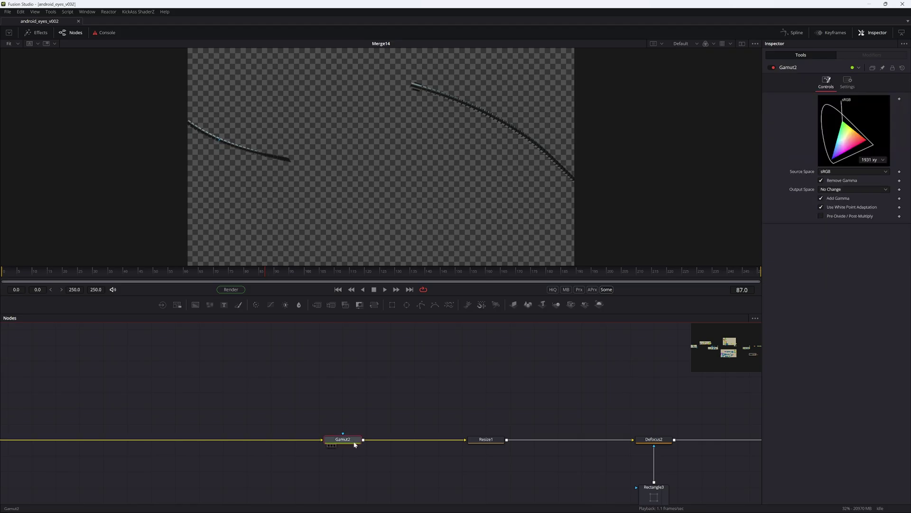
{"action": "key", "text": "1"}
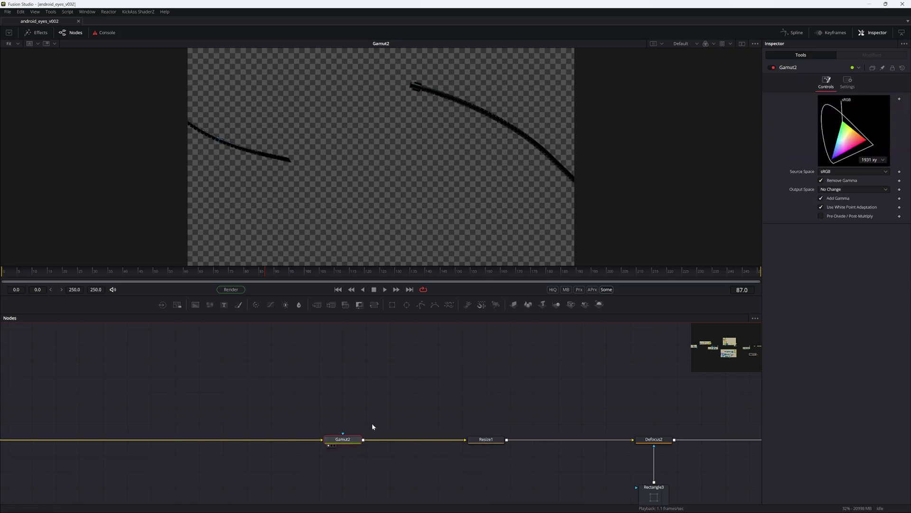
{"action": "left_click", "coordinate": [485, 439]}
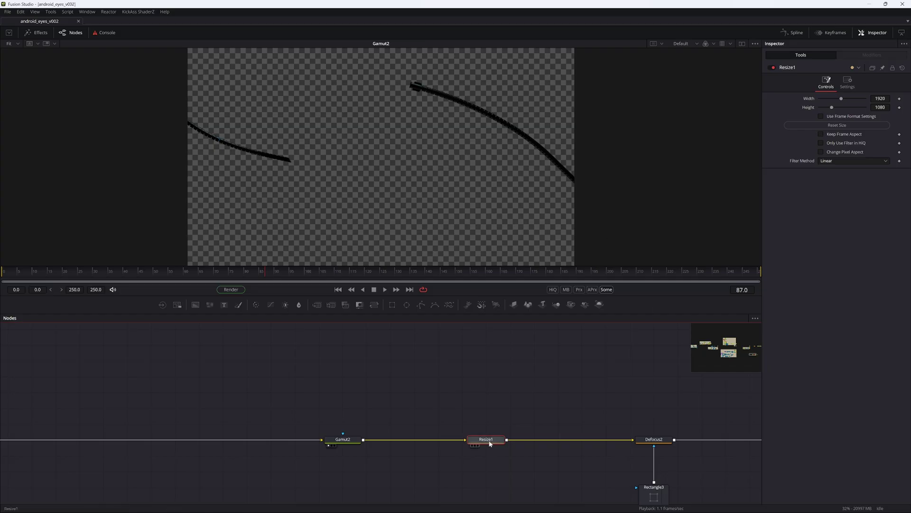
- Examine Defocus2's result and the Rectangle3 mask's extent, undoing the accidental change in the viewer
{"action": "scroll", "coordinate": [535, 87], "scroll_direction": "up", "scroll_amount": 8}
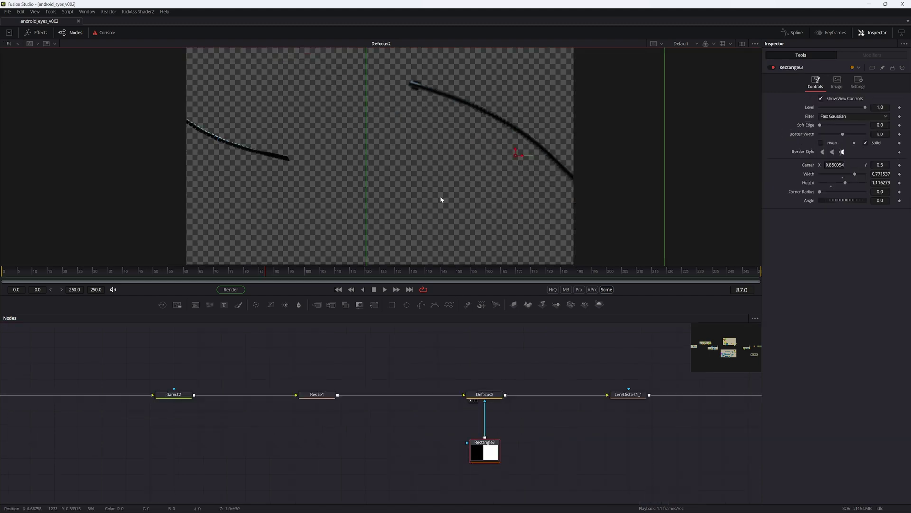
{"action": "scroll", "coordinate": [441, 200], "scroll_direction": "down", "scroll_amount": 4}
{"action": "mouse_move", "coordinate": [490, 167]}
{"action": "left_mouse_down"}
{"action": "mouse_move", "coordinate": [573, 169]}
{"action": "mouse_move", "coordinate": [490, 171]}
{"action": "left_mouse_up"}
{"action": "key", "text": "ctrl+z"}
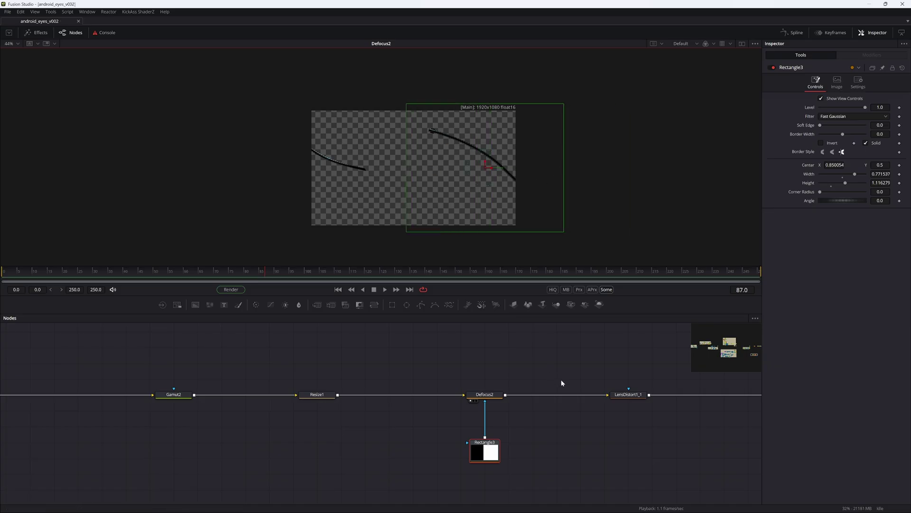
- Inspect the LensDistort1_1 settings after Defocus2 in the cable output chain
{"action": "left_click_drag", "start_coordinate": [562, 381], "coordinate": [370, 407]}
{"action": "left_click", "coordinate": [424, 420]}
{"action": "left_click_drag", "start_coordinate": [451, 390], "coordinate": [433, 406]}
{"action": "scroll", "coordinate": [418, 423], "scroll_direction": "down", "scroll_amount": 3}
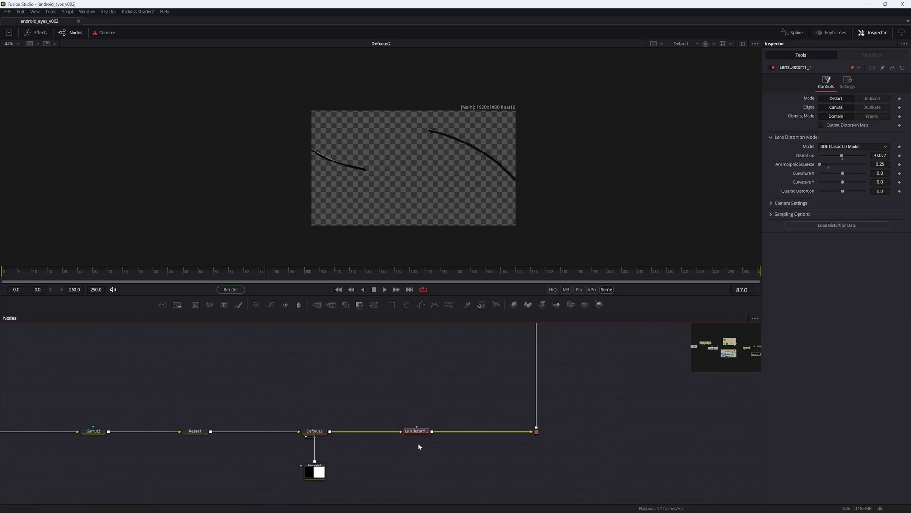
- Locate the light-ray node group, select its Ellipse2 node, and view the Shape3D1 plane in 3D
{"action": "left_click_drag", "start_coordinate": [444, 353], "coordinate": [389, 489]}
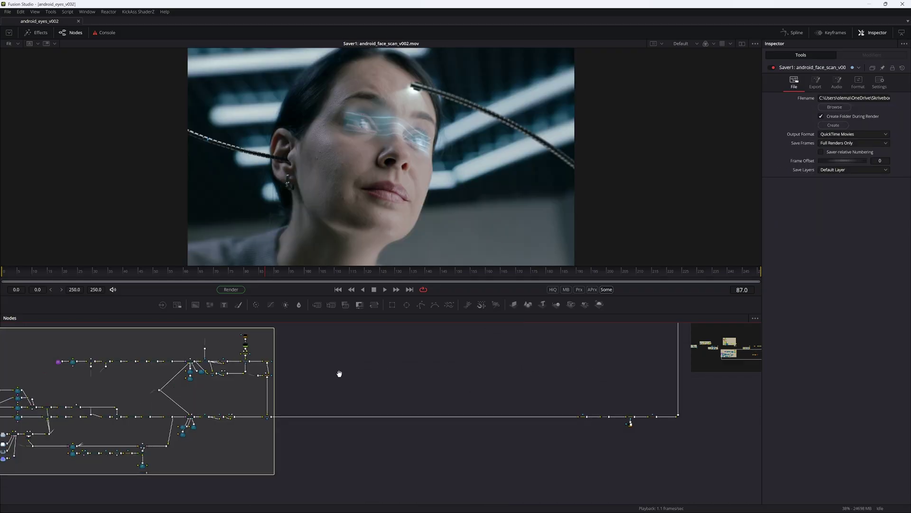
{"action": "left_click_drag", "start_coordinate": [340, 373], "coordinate": [295, 448]}
{"action": "scroll", "coordinate": [406, 415], "scroll_direction": "up", "scroll_amount": 3}
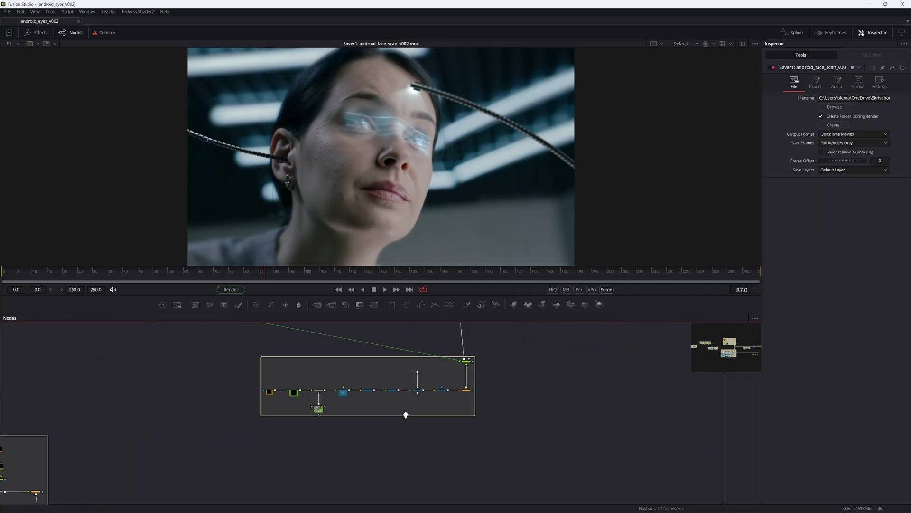
{"action": "scroll", "coordinate": [309, 389], "scroll_direction": "up", "scroll_amount": 3}
{"action": "left_click", "coordinate": [216, 396]}
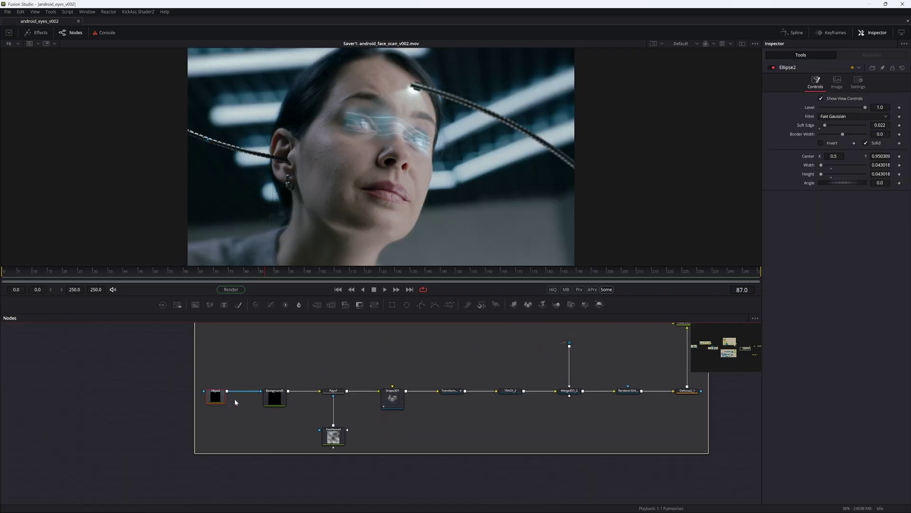
{"action": "left_click", "coordinate": [389, 403]}
{"action": "key", "text": "1"}
{"action": "left_click_drag", "start_coordinate": [330, 155], "coordinate": [372, 164]}
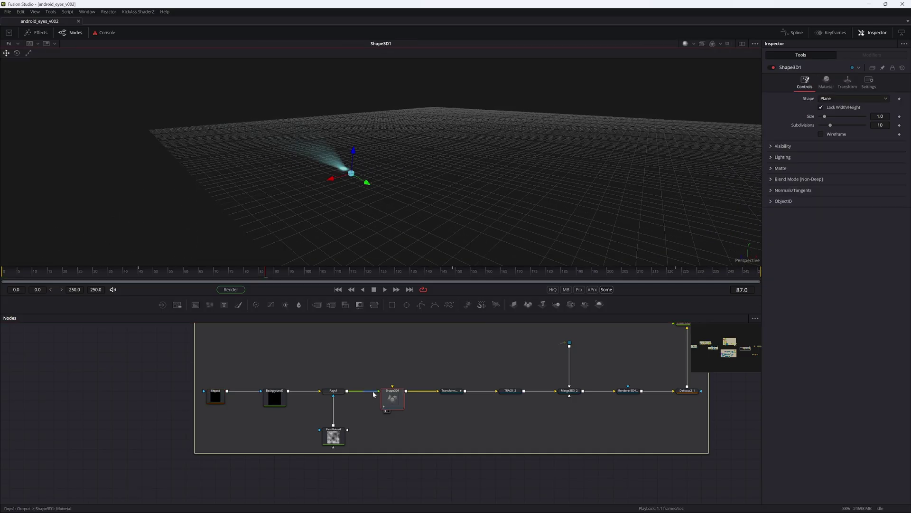
- Disconnect Rays1 from Shape3D1 to show the bare plane, and delete the extra Merge3D10 node below the group
{"action": "left_click", "coordinate": [372, 392]}
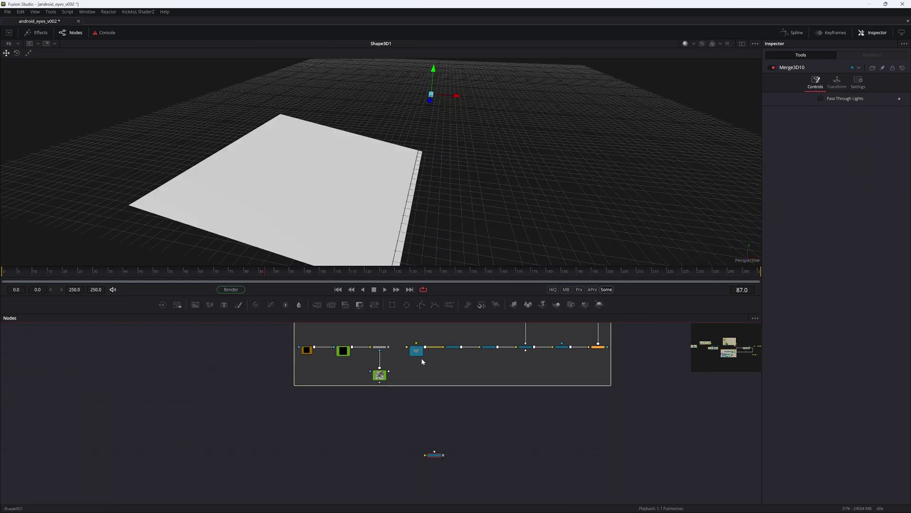
{"action": "left_click_drag", "start_coordinate": [371, 442], "coordinate": [407, 411]}
{"action": "scroll", "coordinate": [408, 412], "scroll_direction": "down", "scroll_amount": 1}
{"action": "left_click_drag", "start_coordinate": [488, 408], "coordinate": [436, 433]}
{"action": "key", "text": "Delete"}
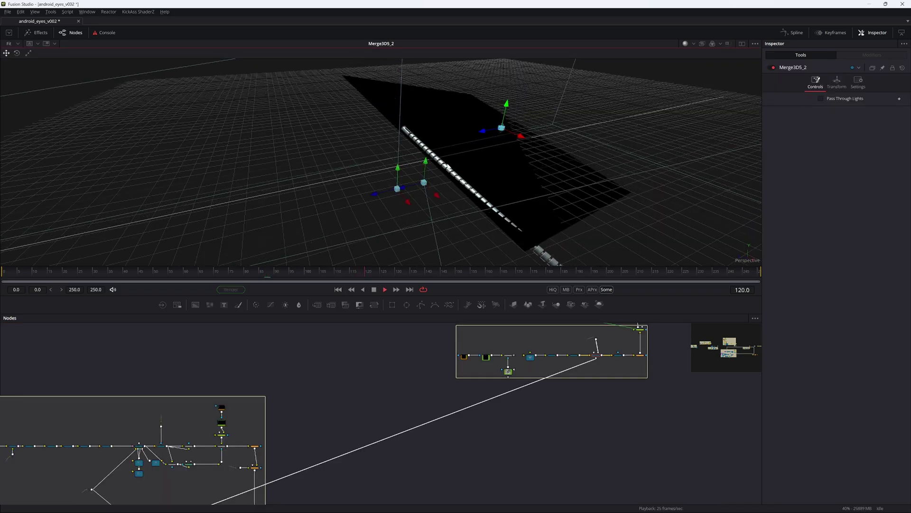
- Examine the cables together with the plane in Merge3D5_2's 3D scene, and disconnect the cable scene from that merge
{"action": "left_click_drag", "start_coordinate": [448, 166], "coordinate": [492, 151]}
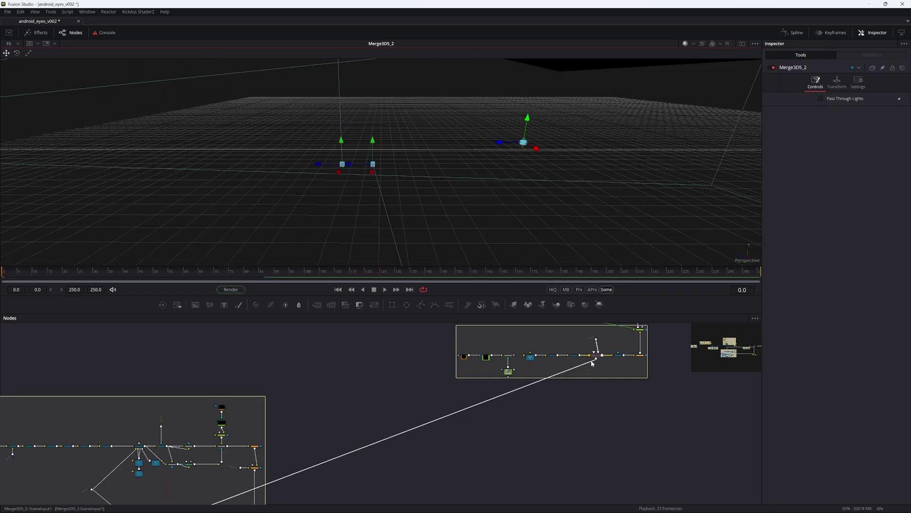
{"action": "left_click_drag", "start_coordinate": [594, 362], "coordinate": [587, 389]}
{"action": "mouse_move", "coordinate": [562, 142]}
{"action": "left_mouse_down"}
{"action": "mouse_move", "coordinate": [603, 94]}
{"action": "mouse_move", "coordinate": [529, 158]}
{"action": "mouse_move", "coordinate": [549, 153]}
{"action": "left_mouse_up"}
{"action": "key", "text": "ctrl+f"}
{"action": "key", "text": "Escape"}
{"action": "scroll", "coordinate": [493, 391], "scroll_direction": "up", "scroll_amount": 3}
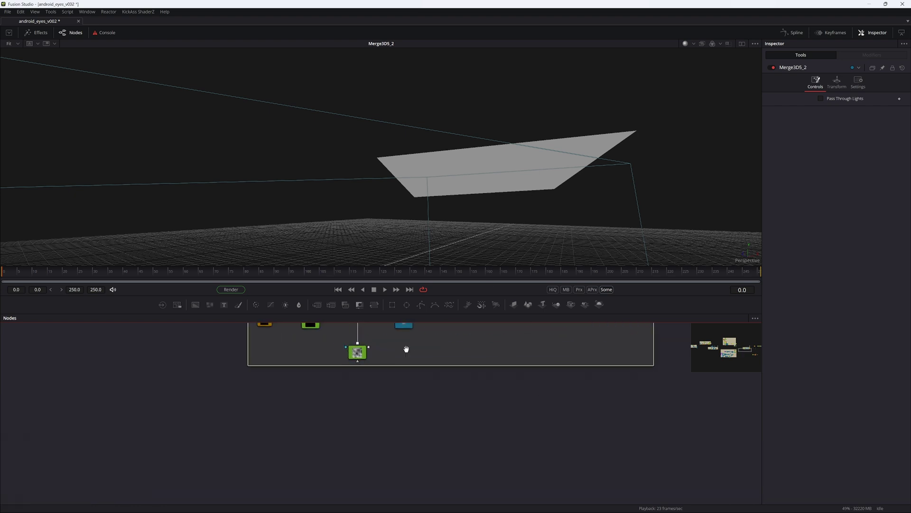
- View the Rays1 light beam, check its alpha and colour channels, and save the composition
{"action": "left_click_drag", "start_coordinate": [407, 350], "coordinate": [414, 423]}
{"action": "left_click", "coordinate": [368, 391]}
{"action": "left_click_drag", "start_coordinate": [477, 165], "coordinate": [457, 241]}
{"action": "key", "text": "1"}
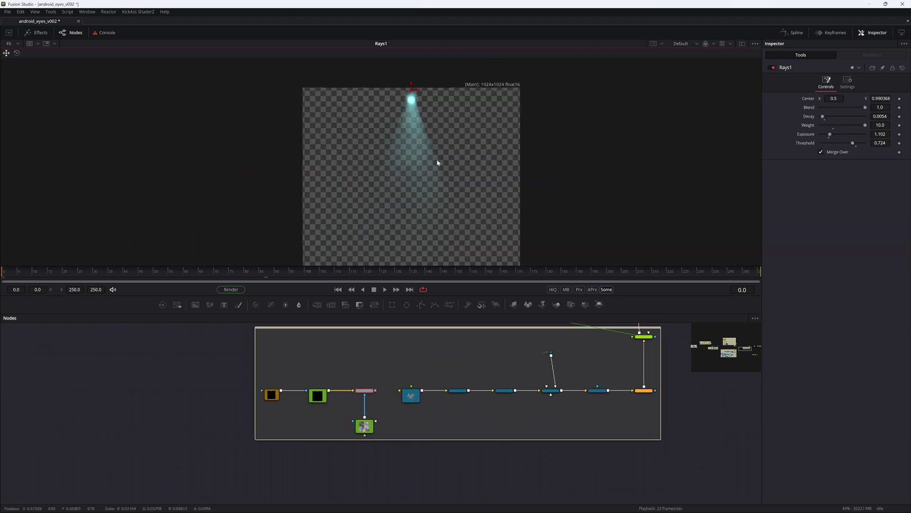
{"action": "key", "text": "a"}
{"action": "key", "text": "c"}
{"action": "key", "text": "ctrl+s"}
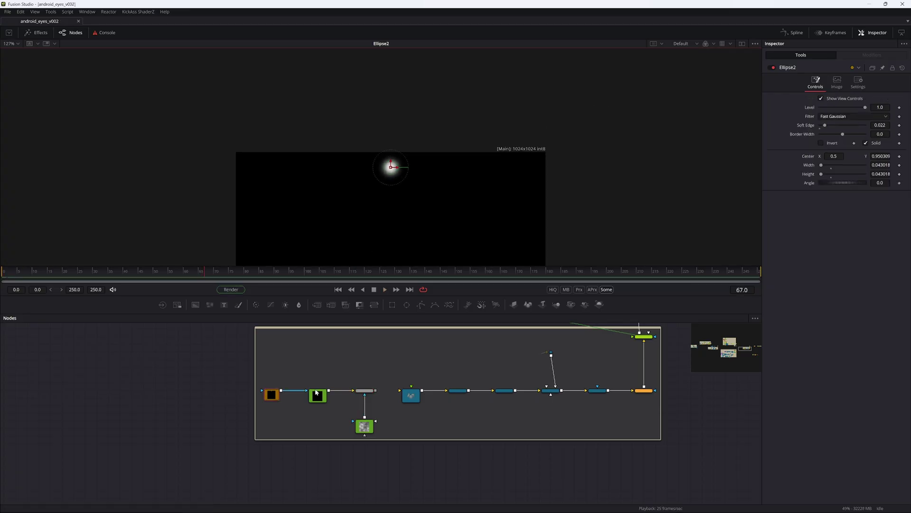
- View Background5's radial gradient and examine the Rays1 light cone up close in alpha and colour
{"action": "left_click", "coordinate": [317, 393]}
{"action": "key", "text": "1"}
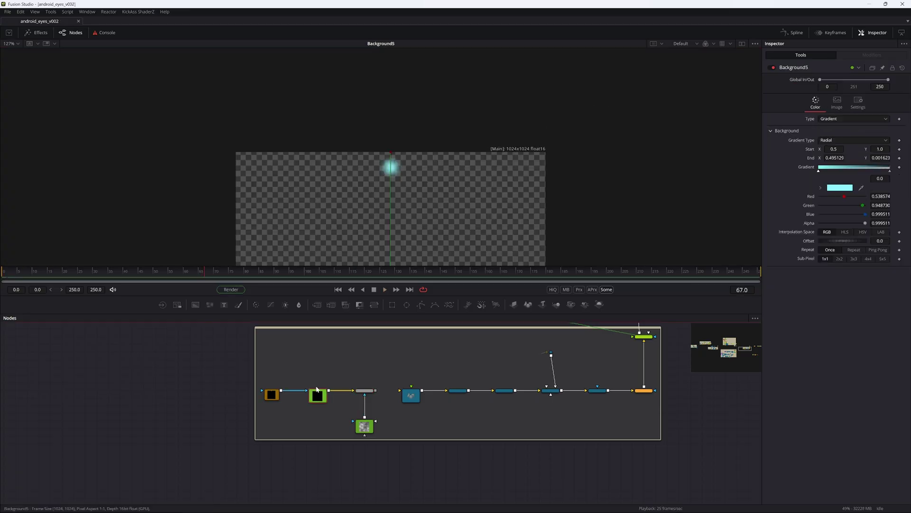
{"action": "scroll", "coordinate": [343, 404], "scroll_direction": "up", "scroll_amount": 2}
{"action": "left_click", "coordinate": [395, 378]}
{"action": "key", "text": "1"}
{"action": "left_click_drag", "start_coordinate": [389, 199], "coordinate": [393, 125]}
{"action": "scroll", "coordinate": [433, 115], "scroll_direction": "up", "scroll_amount": 2}
{"action": "key", "text": "a"}
{"action": "key", "text": "c"}
{"action": "scroll", "coordinate": [456, 383], "scroll_direction": "up", "scroll_amount": 1}
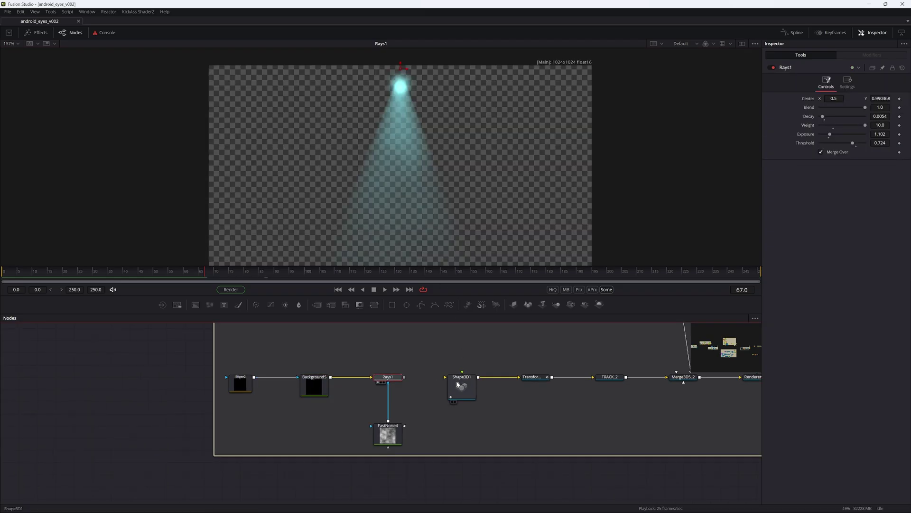
- Connect the Rays1 output to Shape3D1 and view the textured plane in 3D
{"action": "left_click_drag", "start_coordinate": [451, 386], "coordinate": [451, 386]}
{"action": "left_click", "coordinate": [460, 387]}
{"action": "key", "text": "1"}
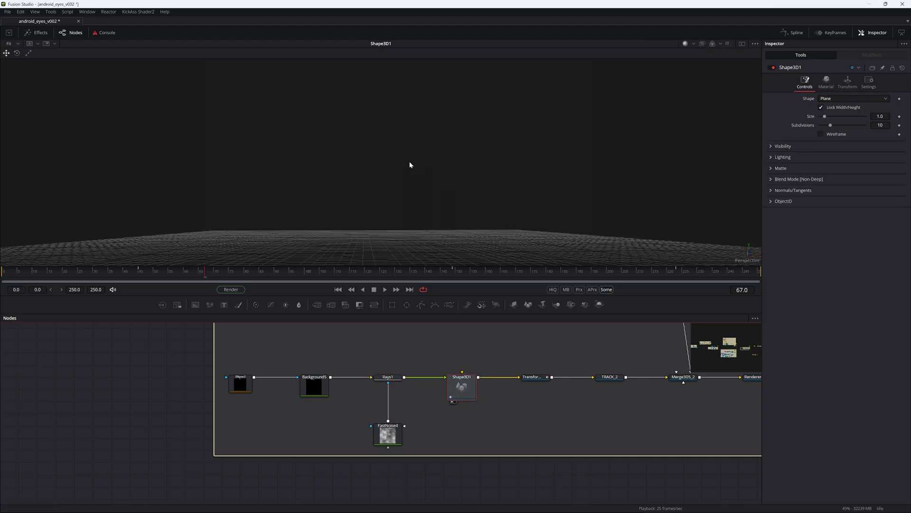
{"action": "left_click_drag", "start_coordinate": [406, 150], "coordinate": [382, 147]}
- Save the composition, play back the light beam rendered by Renderer3D4_2, and view Defocus2_1
{"action": "left_click_drag", "start_coordinate": [586, 412], "coordinate": [332, 441]}
{"action": "left_click", "coordinate": [502, 406]}
{"action": "key", "text": "1"}
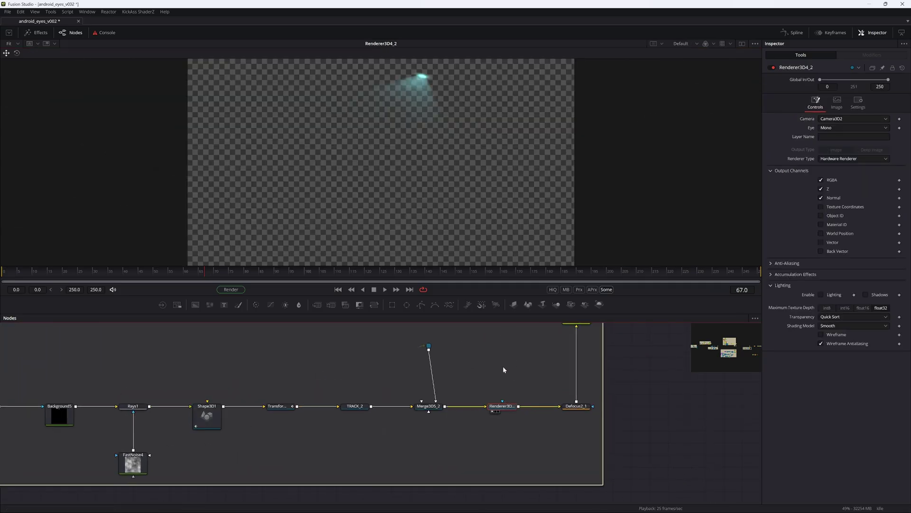
{"action": "key", "text": "ctrl+s"}
{"action": "key", "text": "space"}
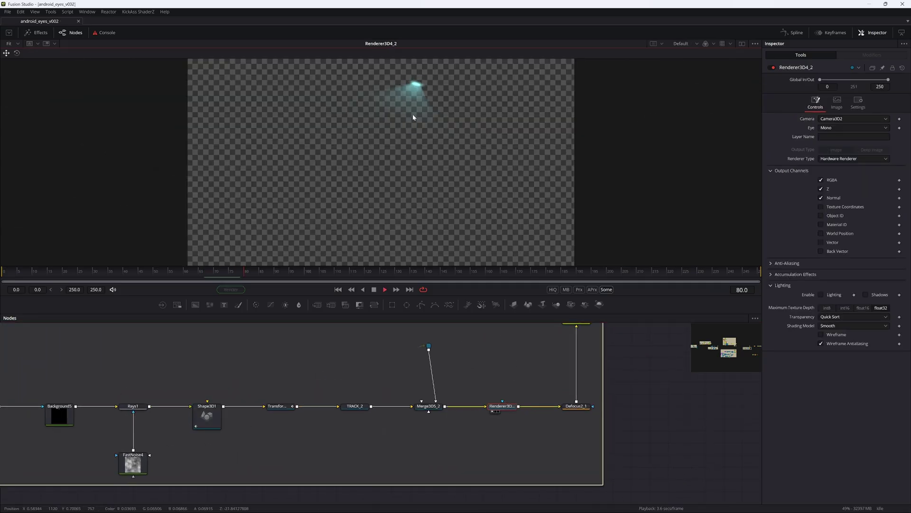
{"action": "left_click", "coordinate": [577, 406]}
{"action": "key", "text": "1"}
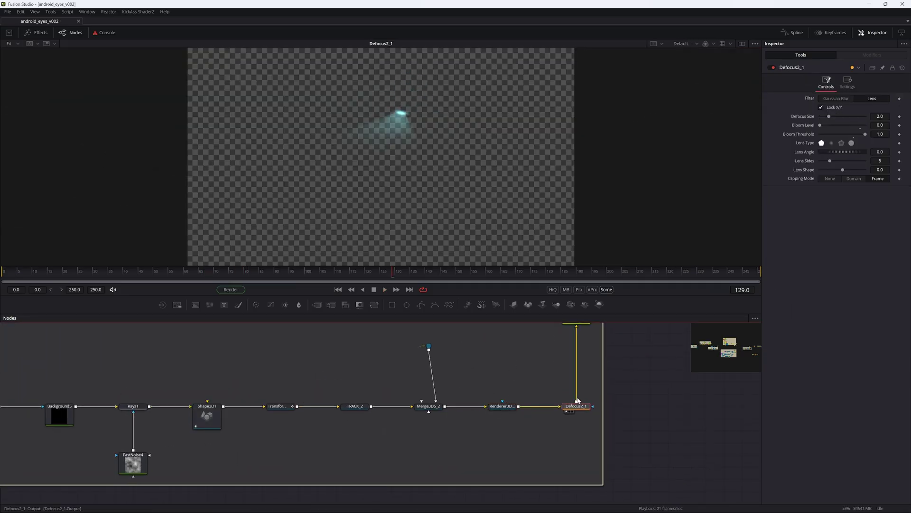
- View Merge11 with the light beam composited over the face footage
{"action": "left_click_drag", "start_coordinate": [557, 359], "coordinate": [495, 443]}
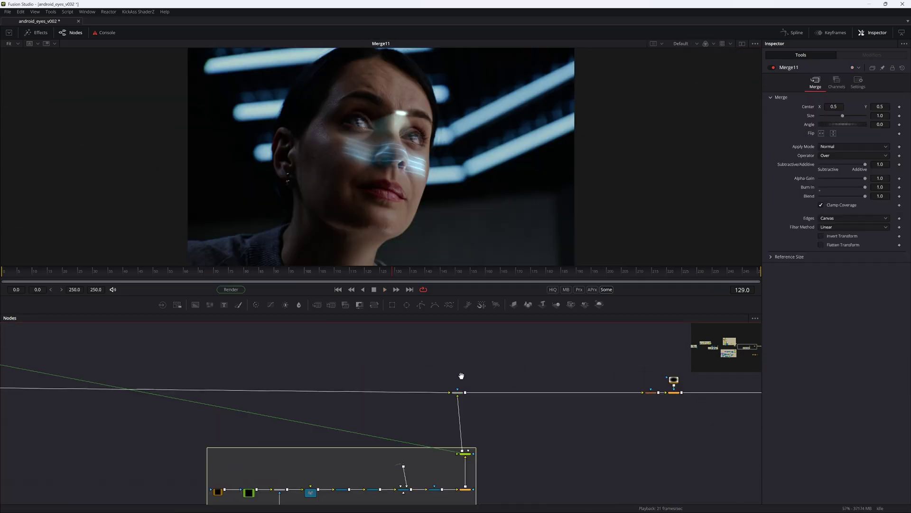
{"action": "scroll", "coordinate": [461, 379], "scroll_direction": "up", "scroll_amount": 4}
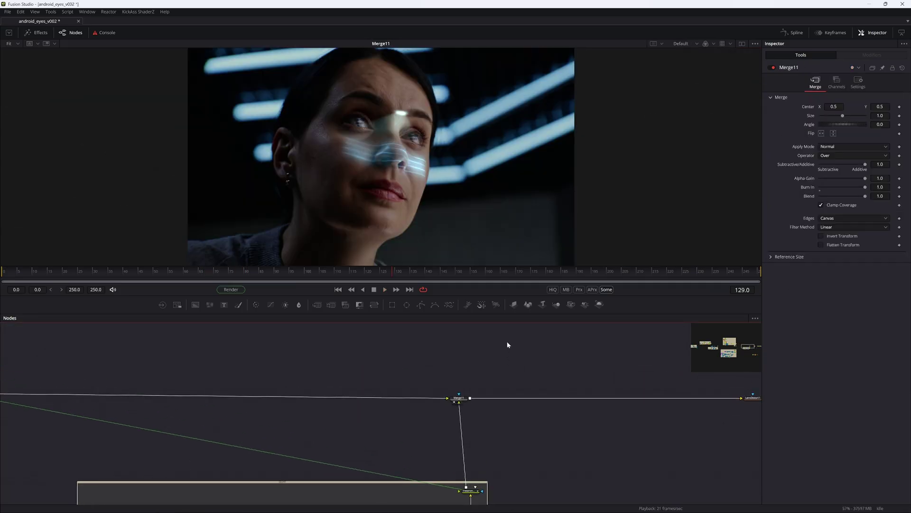
{"action": "scroll", "coordinate": [396, 121], "scroll_direction": "up", "scroll_amount": 2}
{"action": "scroll", "coordinate": [317, 383], "scroll_direction": "right", "scroll_amount": 6}
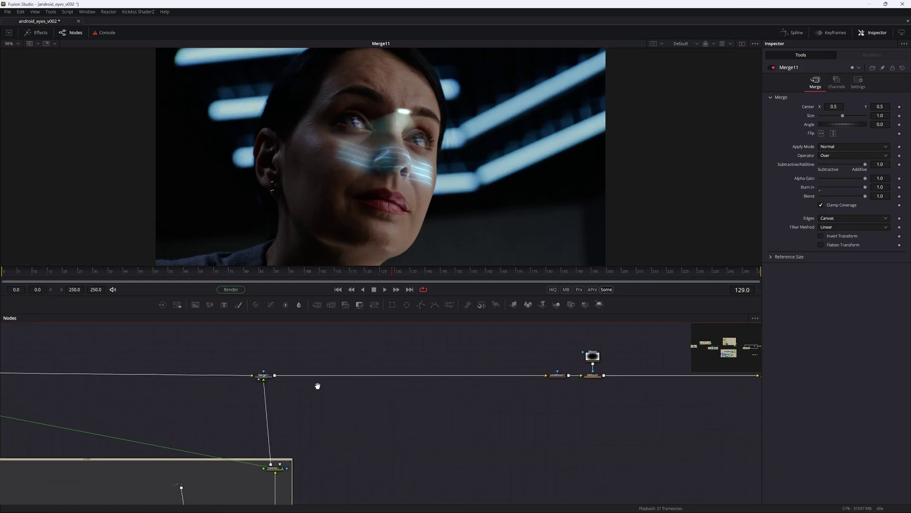
- View LensDistort1 and Defocus1 after Merge11 and inspect their settings
{"action": "left_click", "coordinate": [413, 369]}
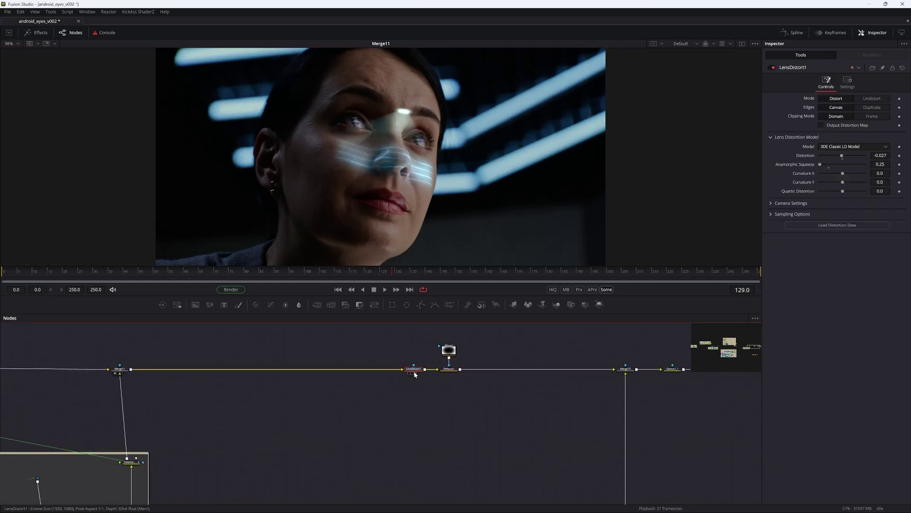
{"action": "key", "text": "1"}
{"action": "left_click", "coordinate": [452, 369]}
{"action": "key", "text": "1"}
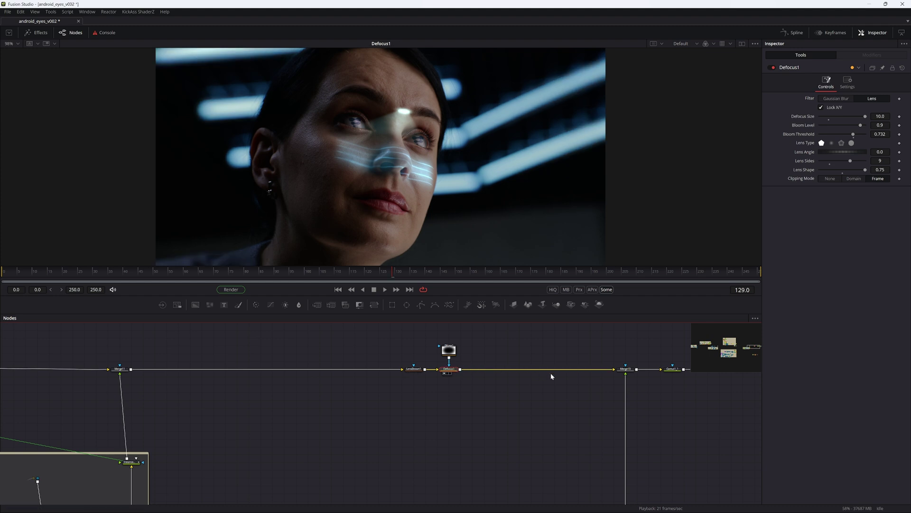
- View Merge13 with the cables composited over the face, and save the composition
{"action": "left_click", "coordinate": [626, 368]}
{"action": "scroll", "coordinate": [463, 389], "scroll_direction": "right", "scroll_amount": 4}
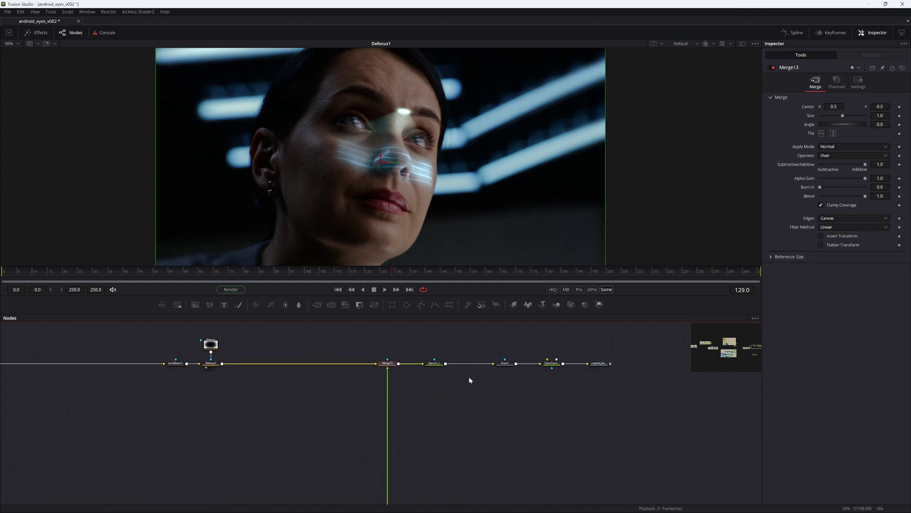
{"action": "key", "text": "1"}
{"action": "key", "text": "ctrl+s"}
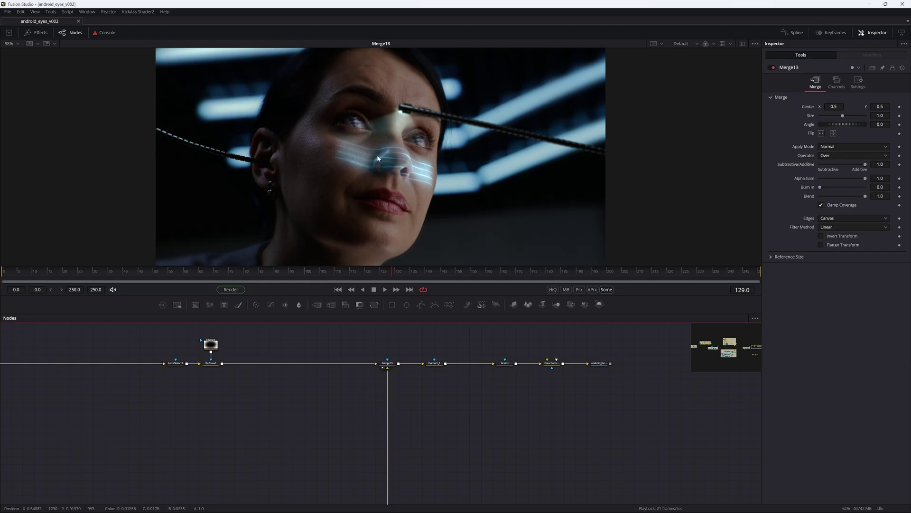
- View Gamut1_1's output conversion and examine the Grain1 result up close on the cable
{"action": "left_click", "coordinate": [435, 364]}
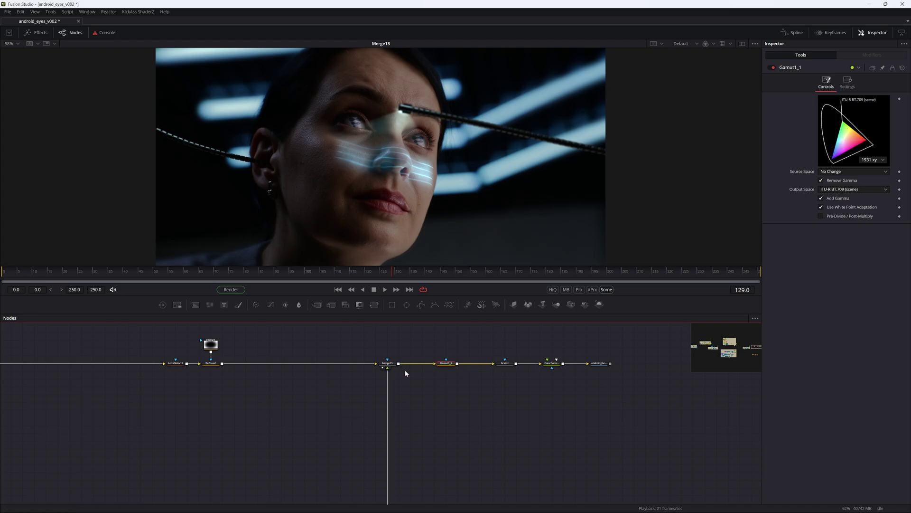
{"action": "key", "text": "1"}
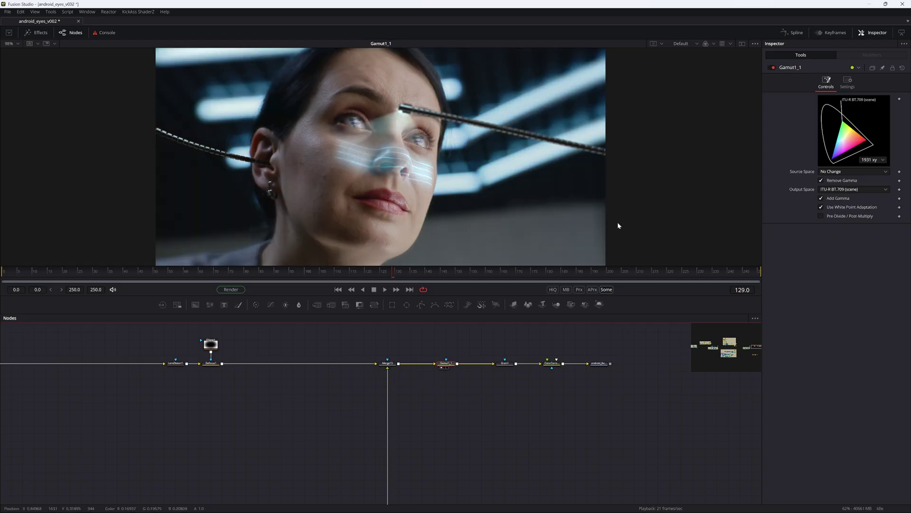
{"action": "left_click", "coordinate": [505, 364]}
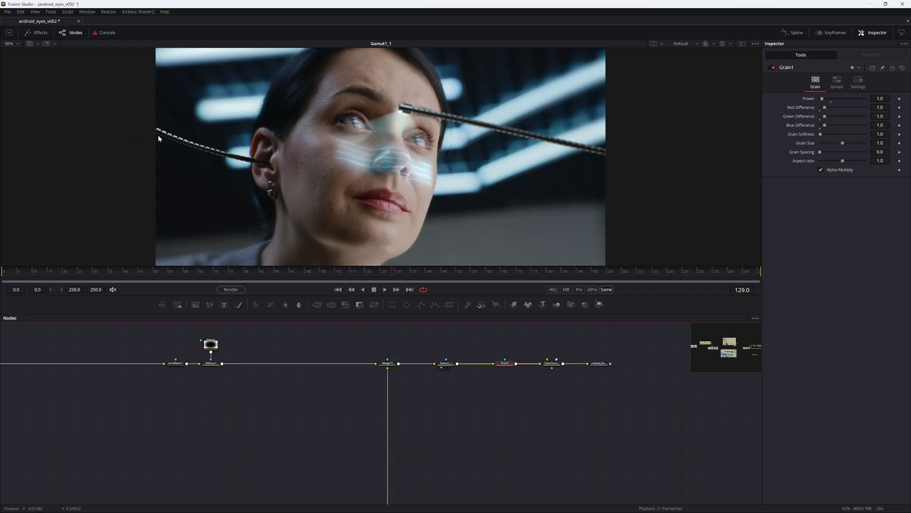
{"action": "key", "text": "1"}
{"action": "scroll", "coordinate": [255, 132], "scroll_direction": "up", "scroll_amount": 10}
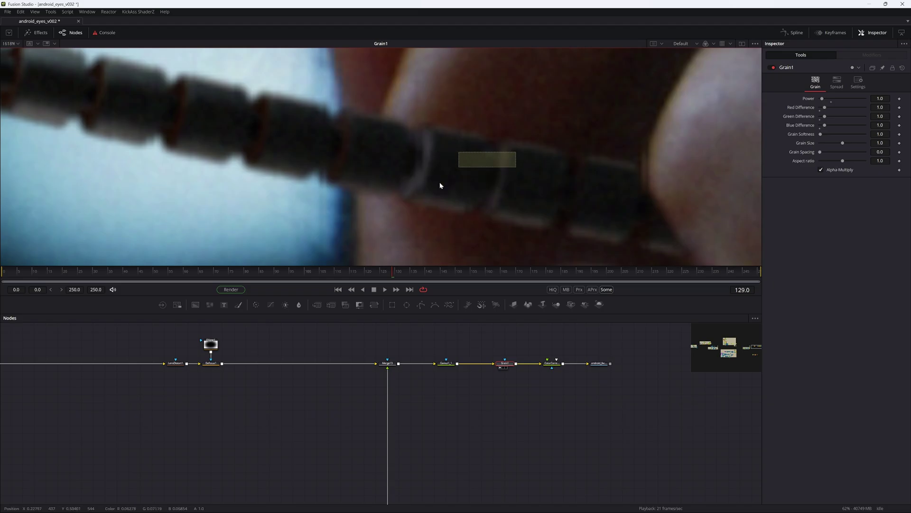
{"action": "key", "text": "ctrl+f"}
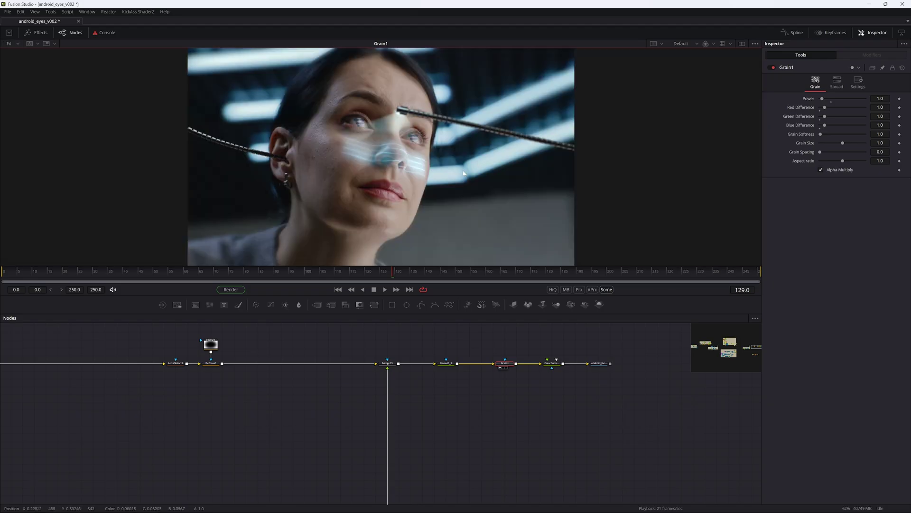
- View ColorCorrector3's graded result and inspect its correction settings
{"action": "left_click", "coordinate": [558, 365]}
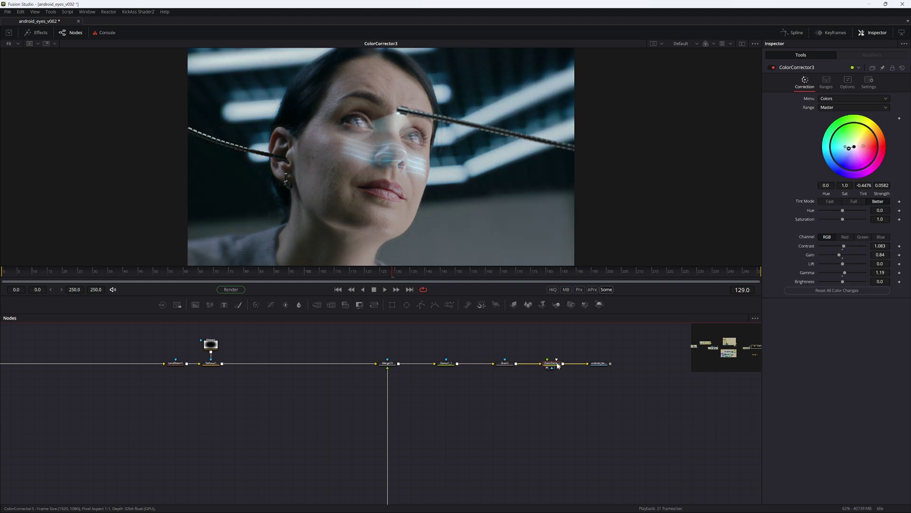
{"action": "left_click_drag", "start_coordinate": [567, 357], "coordinate": [558, 400]}
{"action": "left_click", "coordinate": [562, 362]}
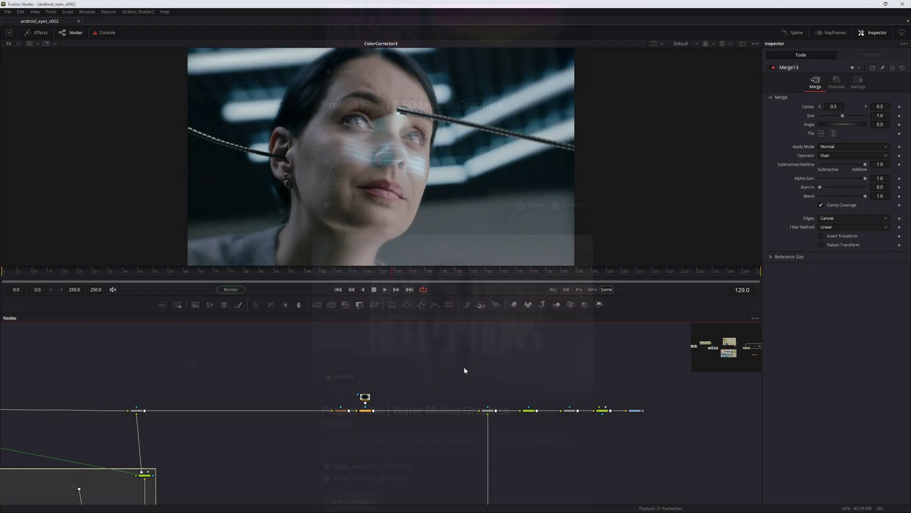
- Return to the start of the node tree, view the Loader1 source footage, and play it back
{"action": "scroll", "coordinate": [580, 377], "scroll_direction": "down", "scroll_amount": 3}
{"action": "left_click_drag", "start_coordinate": [376, 397], "coordinate": [608, 417]}
{"action": "left_click_drag", "start_coordinate": [285, 410], "coordinate": [712, 385]}
{"action": "scroll", "coordinate": [98, 404], "scroll_direction": "up", "scroll_amount": 1}
{"action": "left_click_drag", "start_coordinate": [97, 404], "coordinate": [353, 411]}
{"action": "scroll", "coordinate": [314, 411], "scroll_direction": "up", "scroll_amount": 4}
{"action": "left_click_drag", "start_coordinate": [266, 381], "coordinate": [300, 434]}
{"action": "left_click", "coordinate": [213, 403]}
{"action": "key", "text": "1"}
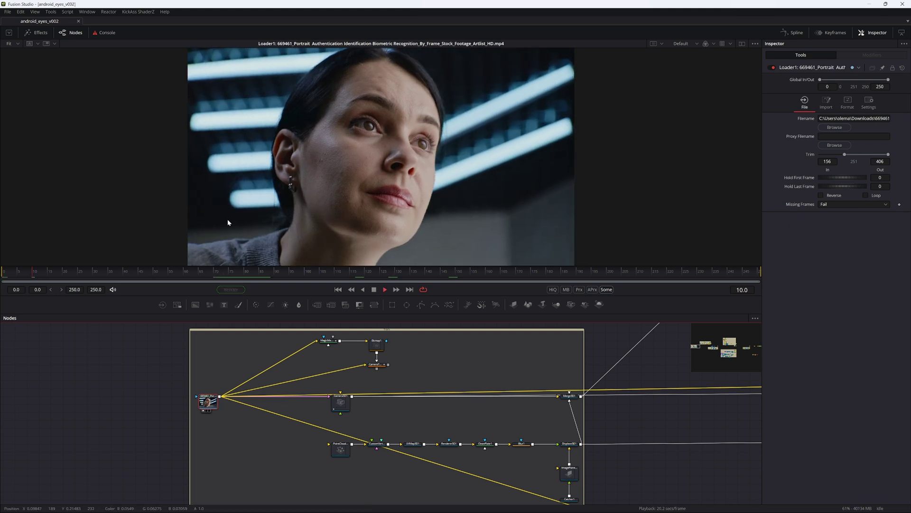
{"action": "key", "text": "space"}
- Look over the node groups downstream of Loader1, from the tracking group through the upper groups
{"action": "left_click_drag", "start_coordinate": [394, 389], "coordinate": [494, 350]}
{"action": "scroll", "coordinate": [313, 407], "scroll_direction": "down", "scroll_amount": 4}
{"action": "left_click_drag", "start_coordinate": [571, 378], "coordinate": [335, 432]}
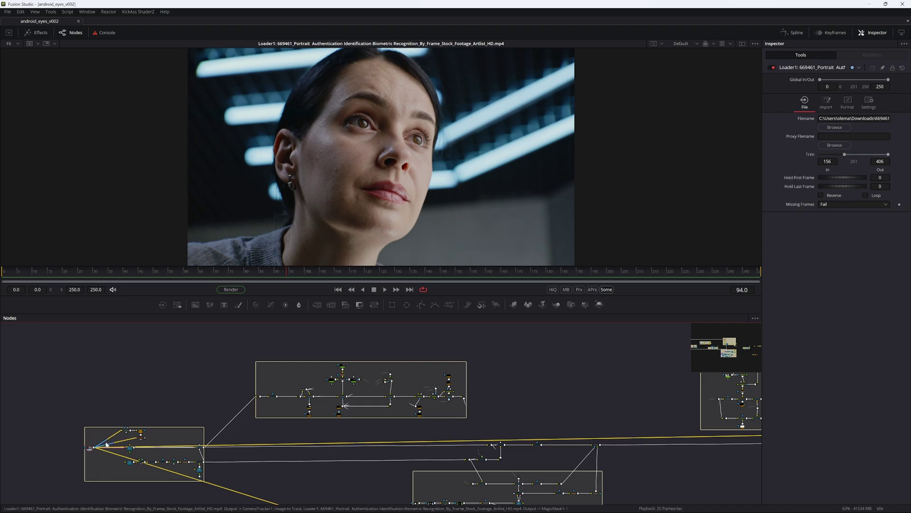
{"action": "left_click_drag", "start_coordinate": [425, 415], "coordinate": [324, 380]}
{"action": "left_click_drag", "start_coordinate": [409, 381], "coordinate": [347, 358]}
{"action": "scroll", "coordinate": [336, 368], "scroll_direction": "up", "scroll_amount": 1}
{"action": "scroll", "coordinate": [282, 371], "scroll_direction": "down", "scroll_amount": 1}
{"action": "scroll", "coordinate": [283, 373], "scroll_direction": "right", "scroll_amount": 10}
{"action": "scroll", "coordinate": [283, 373], "scroll_direction": "up", "scroll_amount": 3}
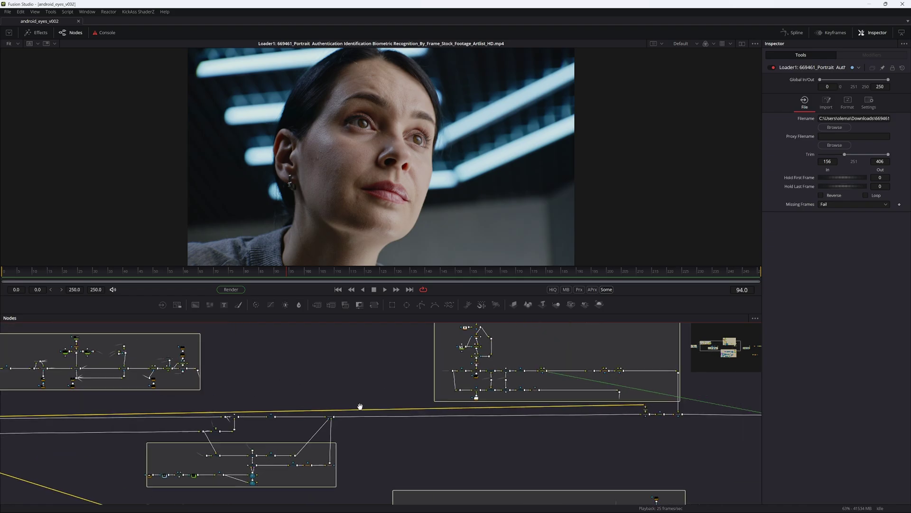
{"action": "scroll", "coordinate": [217, 449], "scroll_direction": "right", "scroll_amount": 5}
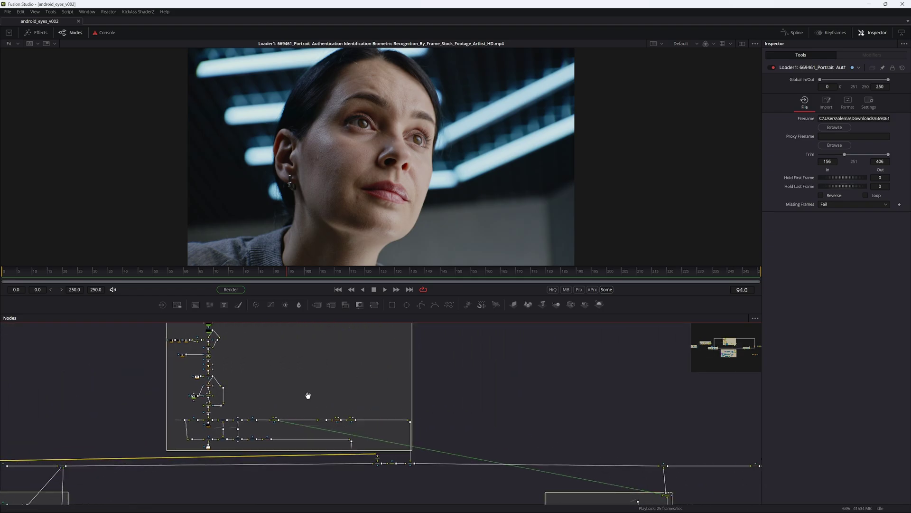